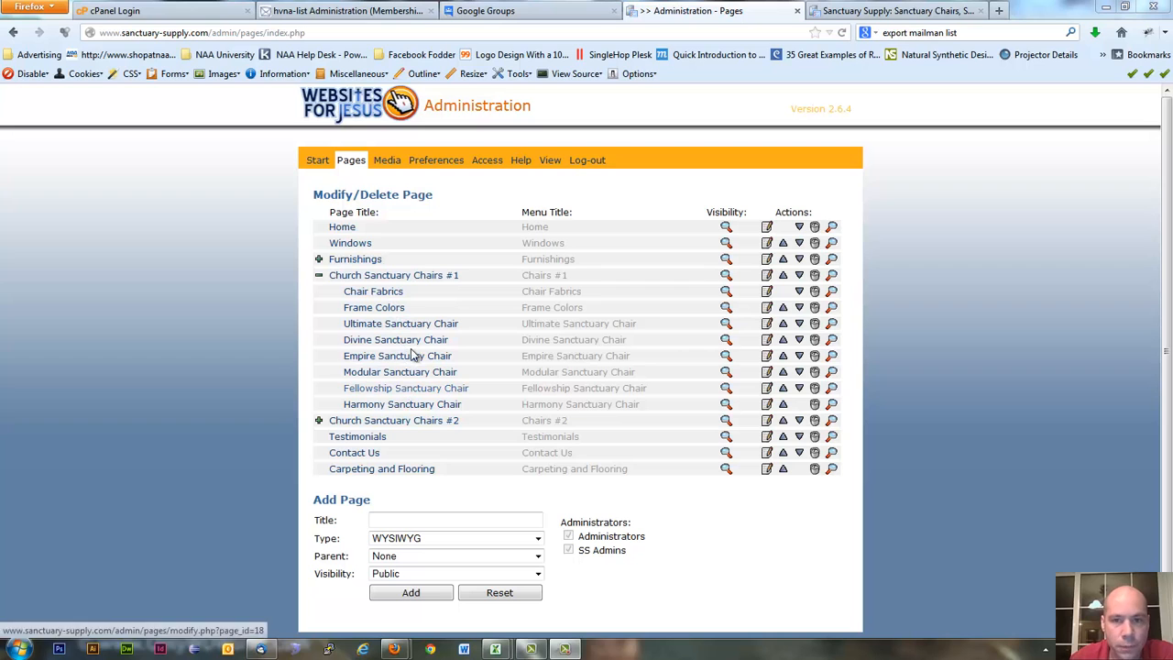
# Step: Examine the public Sanctuary Chairs page and the Ultimate chair's product page, closing the Windows color scheme prompt
pyautogui.click(903, 10)
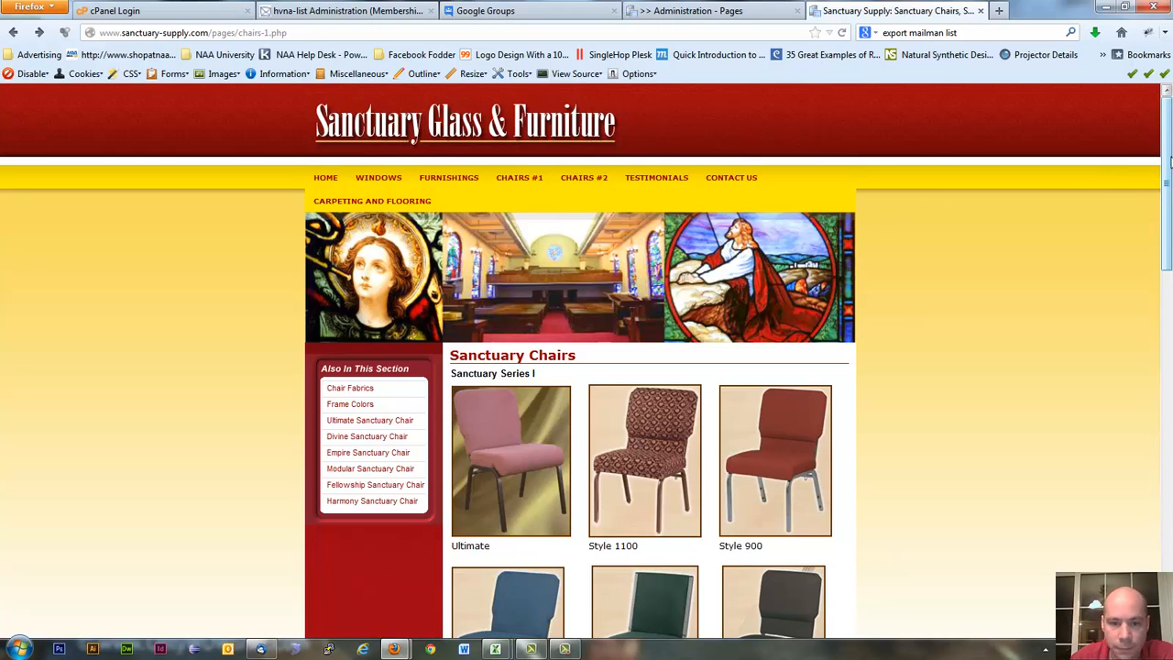
pyautogui.moveTo(1170, 166)
pyautogui.mouseDown()
pyautogui.moveTo(1170, 196)
pyautogui.moveTo(1170, 154)
pyautogui.mouseUp()
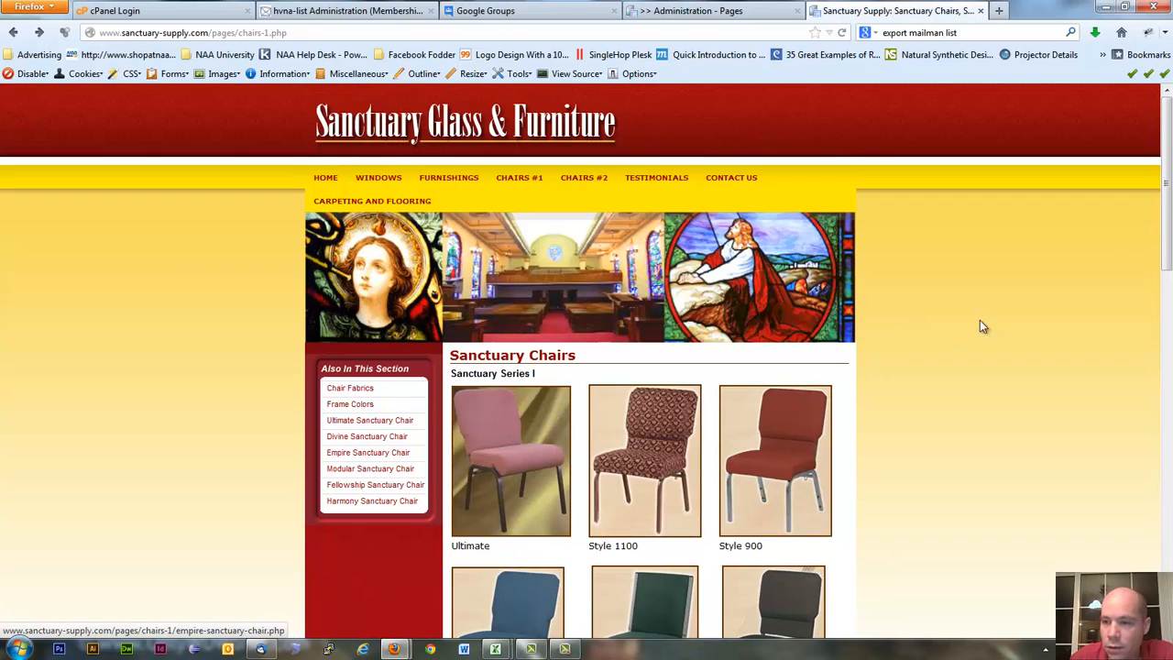
pyautogui.moveTo(1166, 220); pyautogui.dragTo(1169, 273)
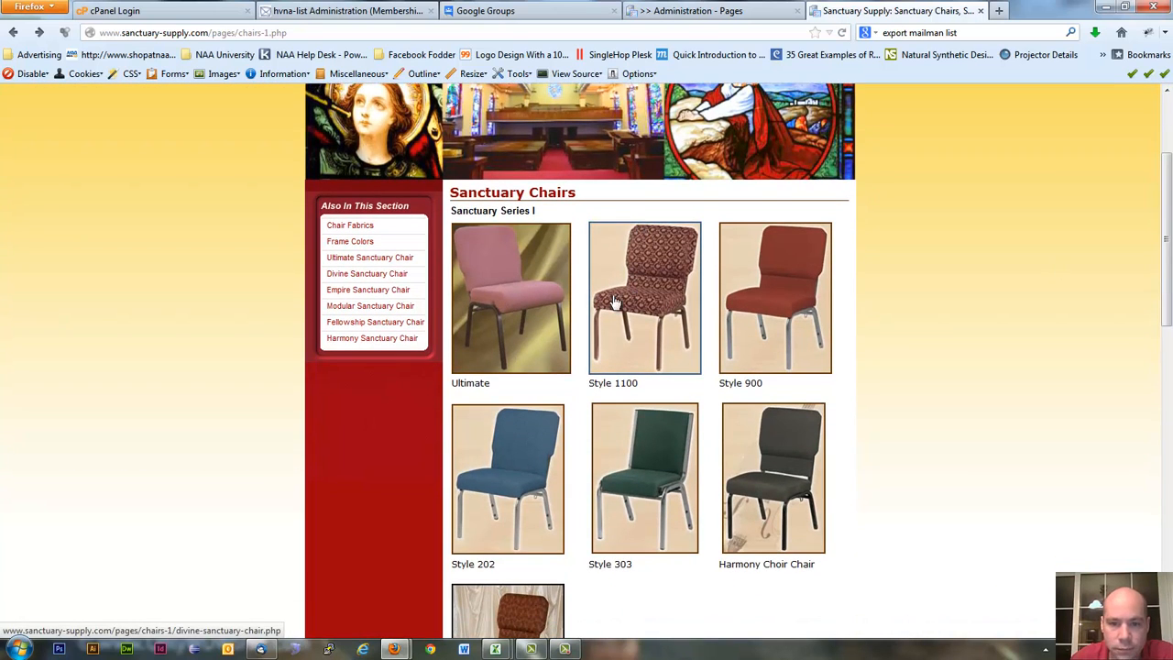
pyautogui.click(490, 321)
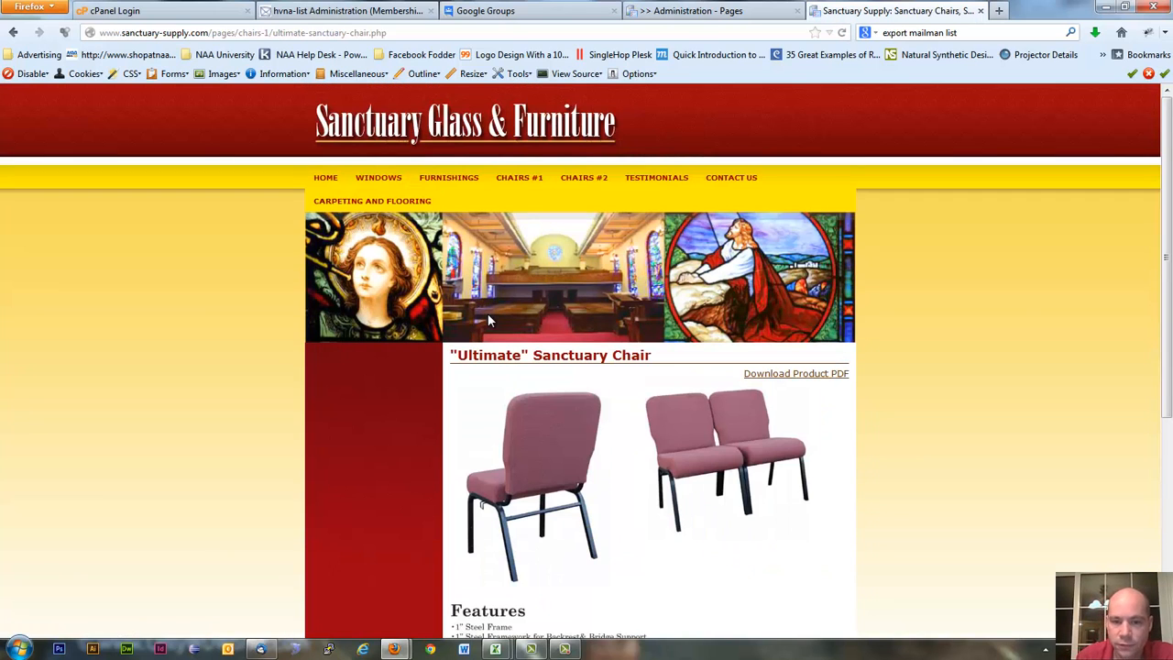
pyautogui.moveTo(1170, 276); pyautogui.dragTo(1171, 348)
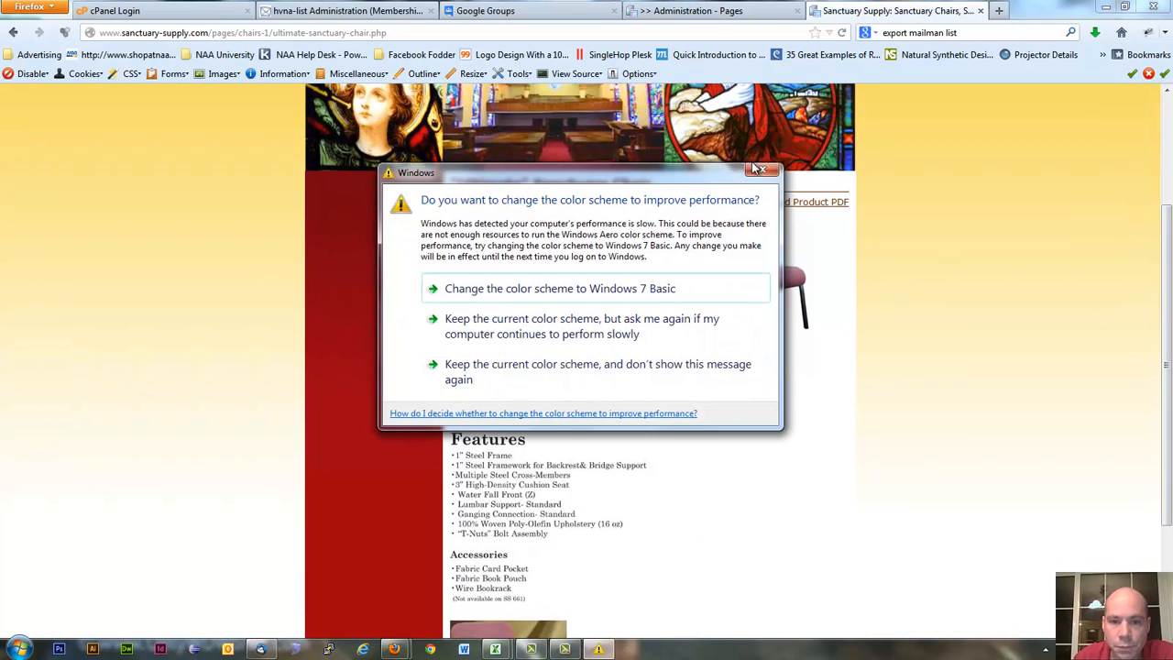
pyautogui.click(766, 172)
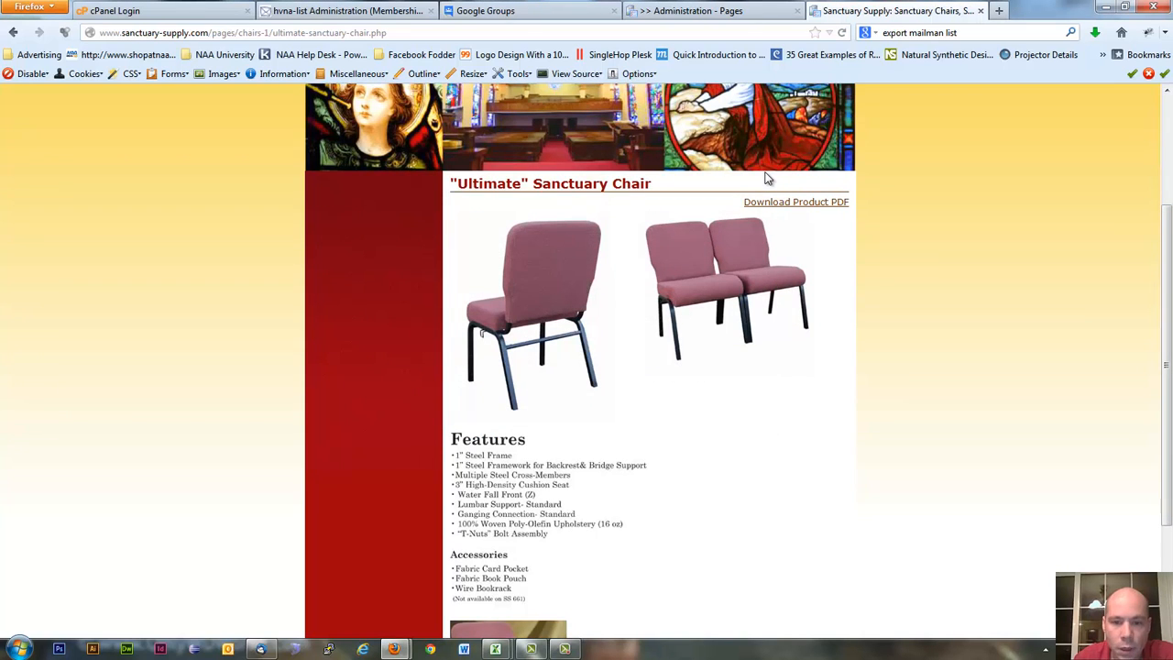
pyautogui.click(15, 33)
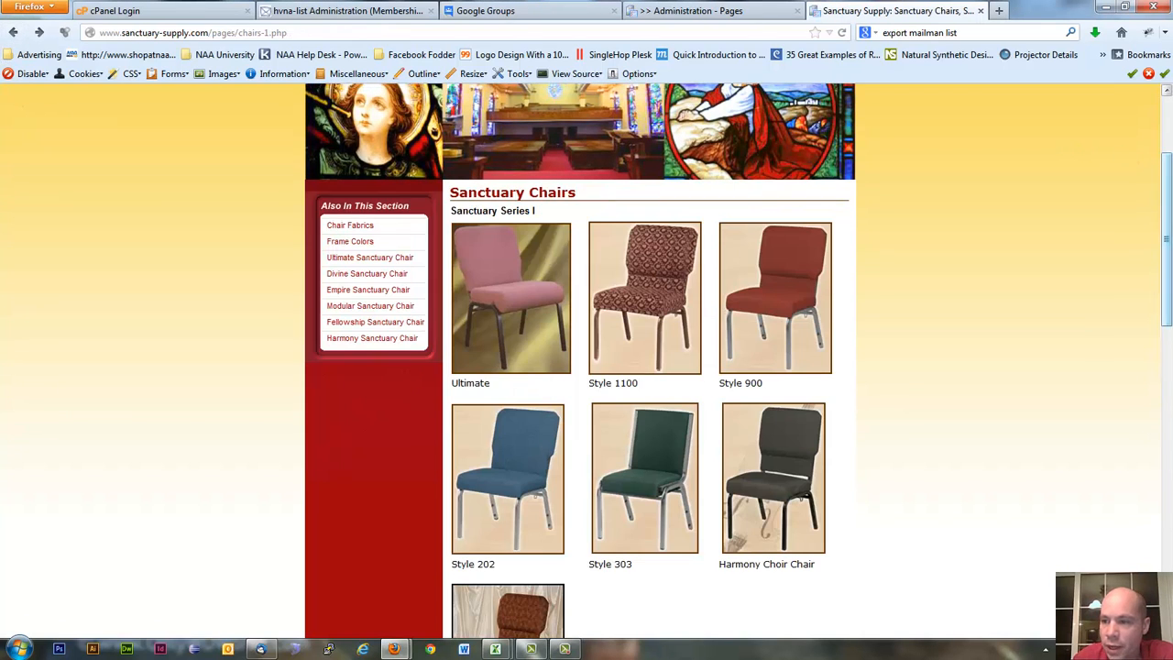
pyautogui.moveTo(1170, 179); pyautogui.dragTo(1170, 211)
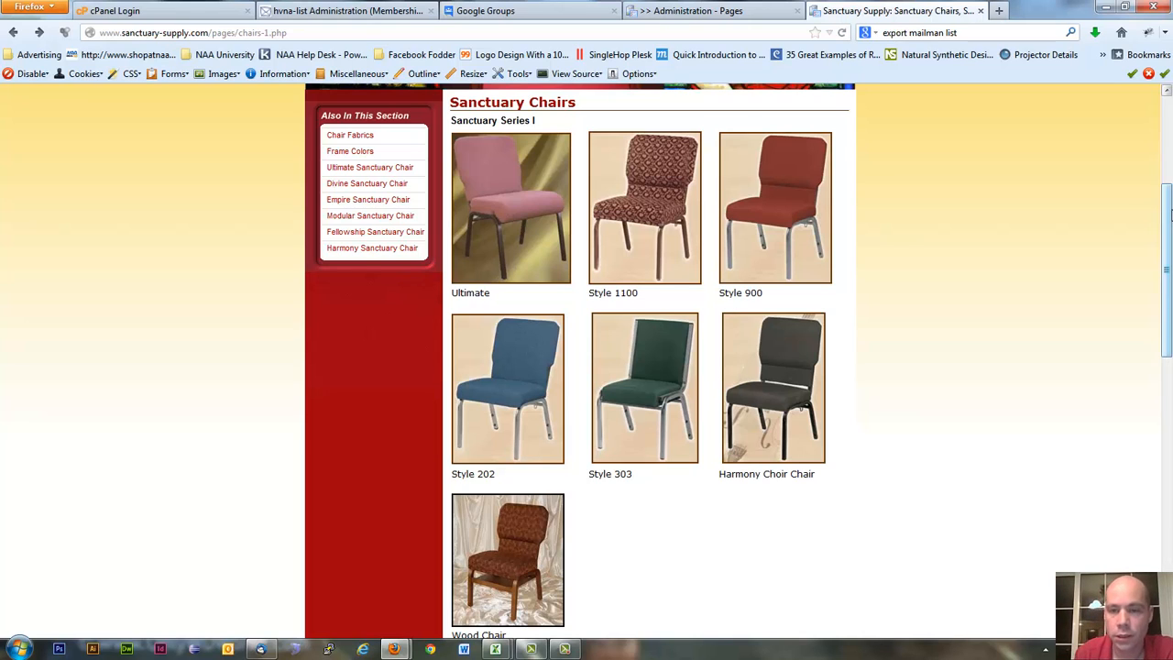
# Step: Enter "Jay Test Chair" as the new page's title in the site administration, keeping the current Windows color scheme without further messages
pyautogui.click(715, 11)
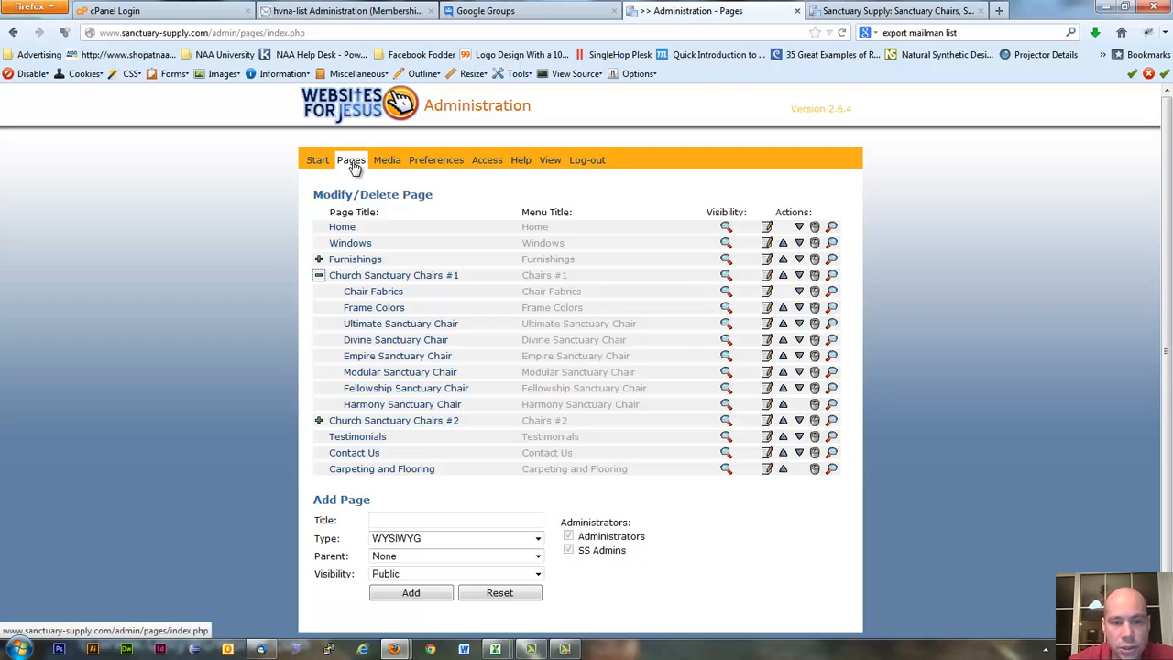
pyautogui.click(437, 519)
pyautogui.write('Jay')
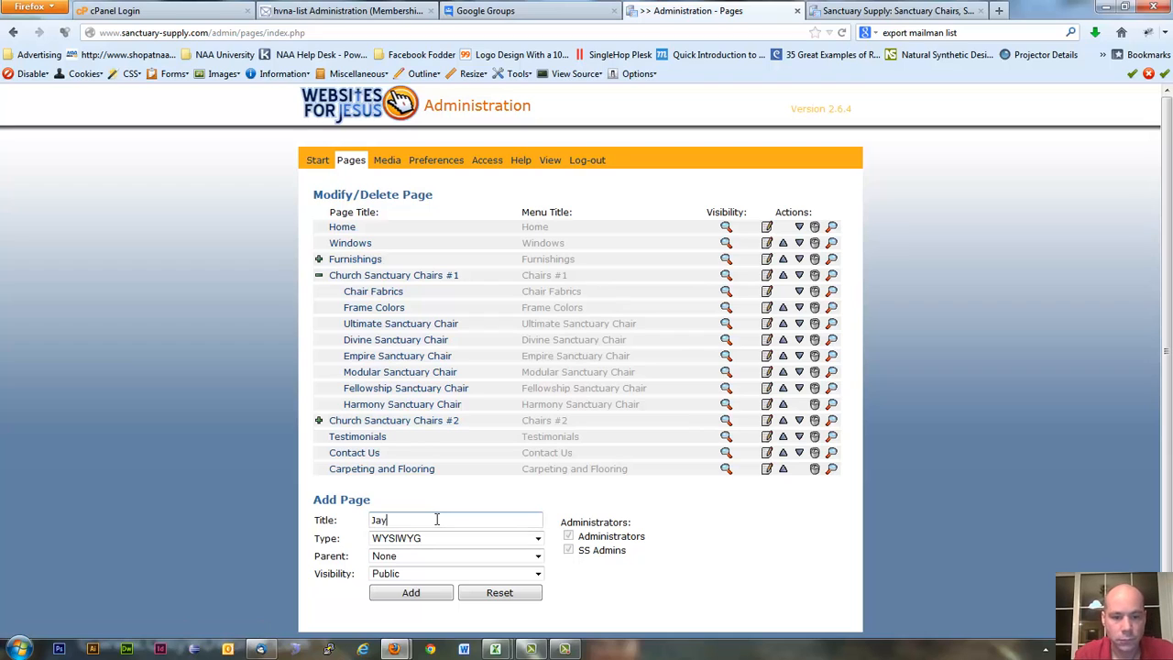
pyautogui.write(' Test char')
pyautogui.press('BackSpace')
pyautogui.press('BackSpace')
pyautogui.press('BackSpace')
pyautogui.press('BackSpace')
pyautogui.write('Chair')
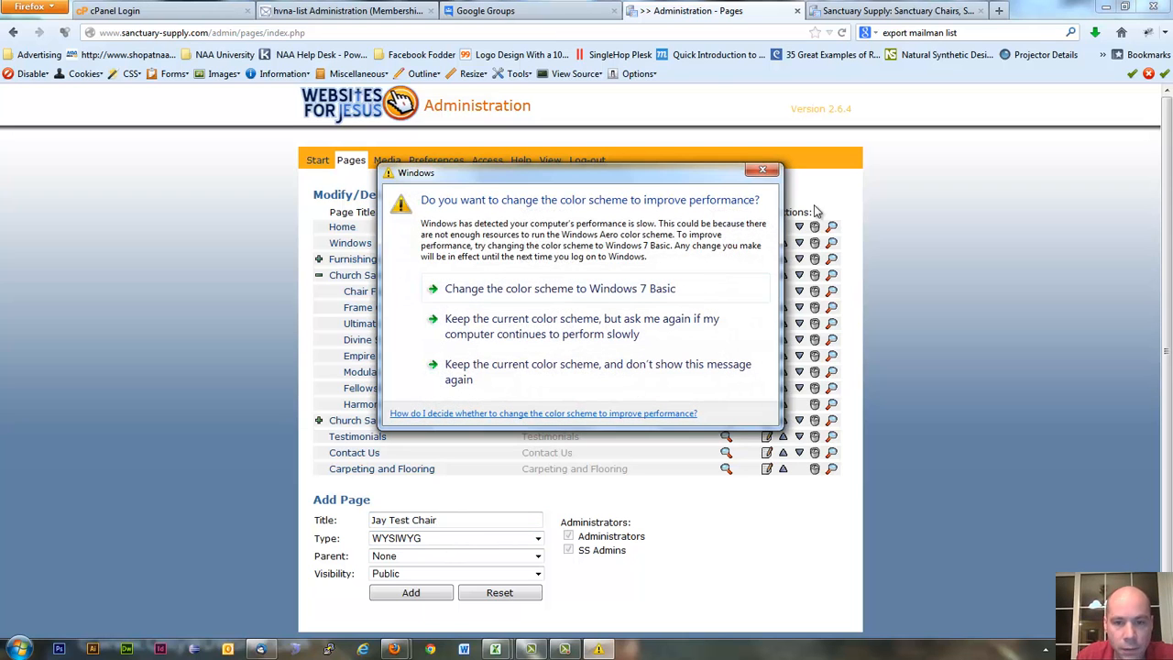
pyautogui.click(561, 366)
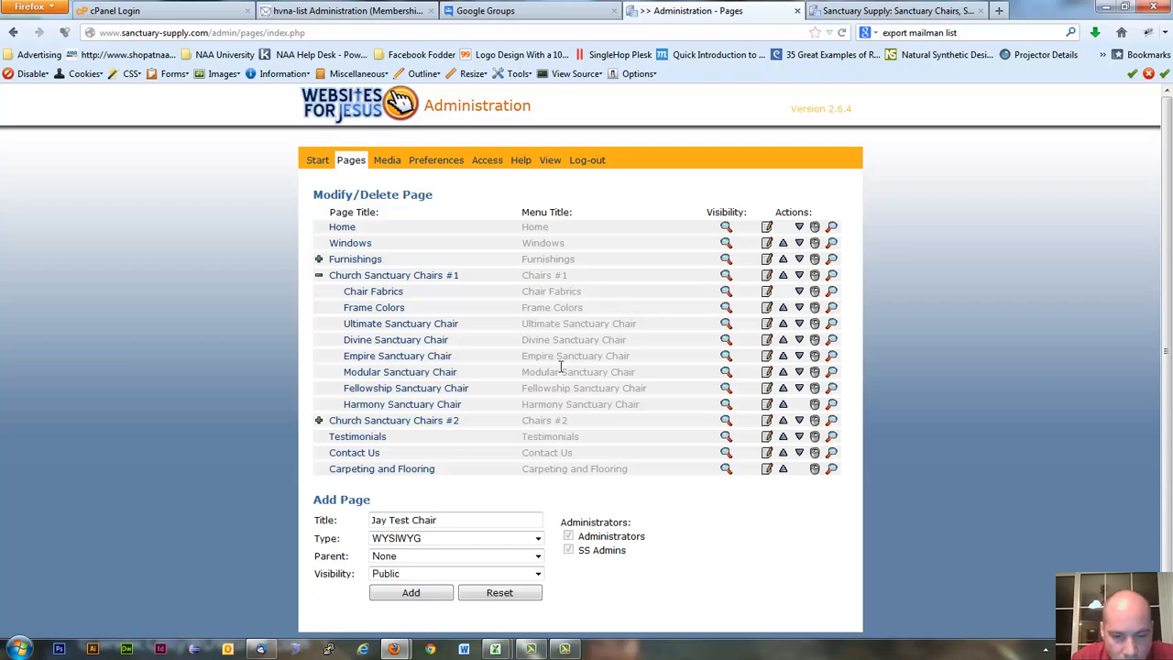
# Step: Set Church Sanctuary Chairs #1 as the new page's parent and add the page
pyautogui.click(413, 563)
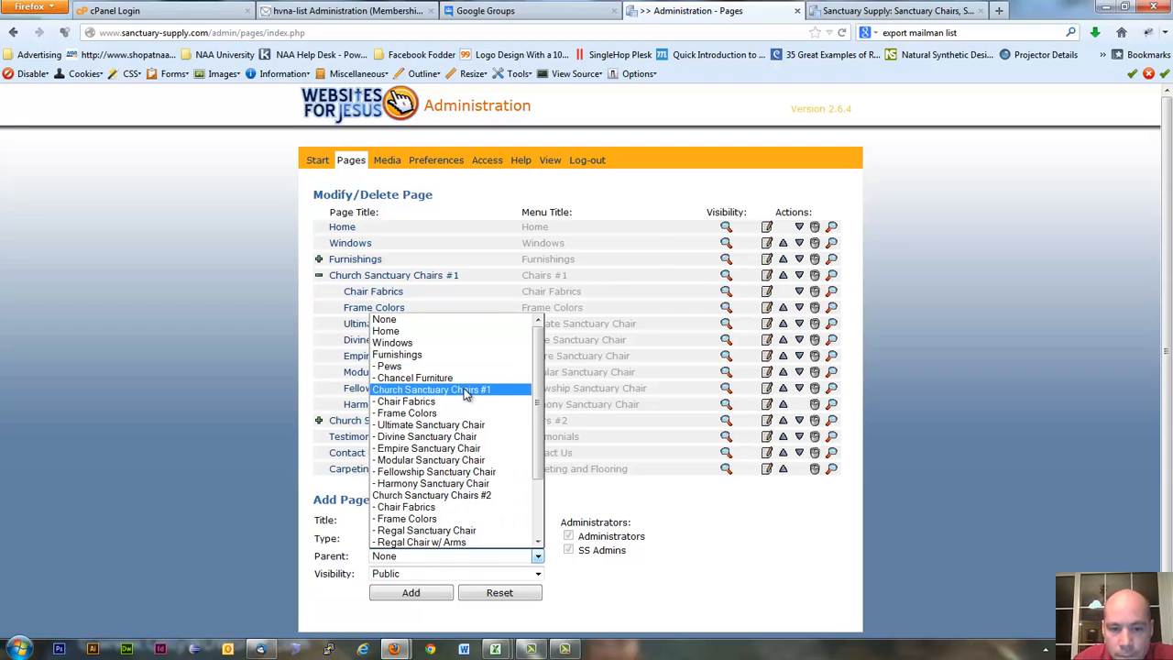
pyautogui.click(464, 390)
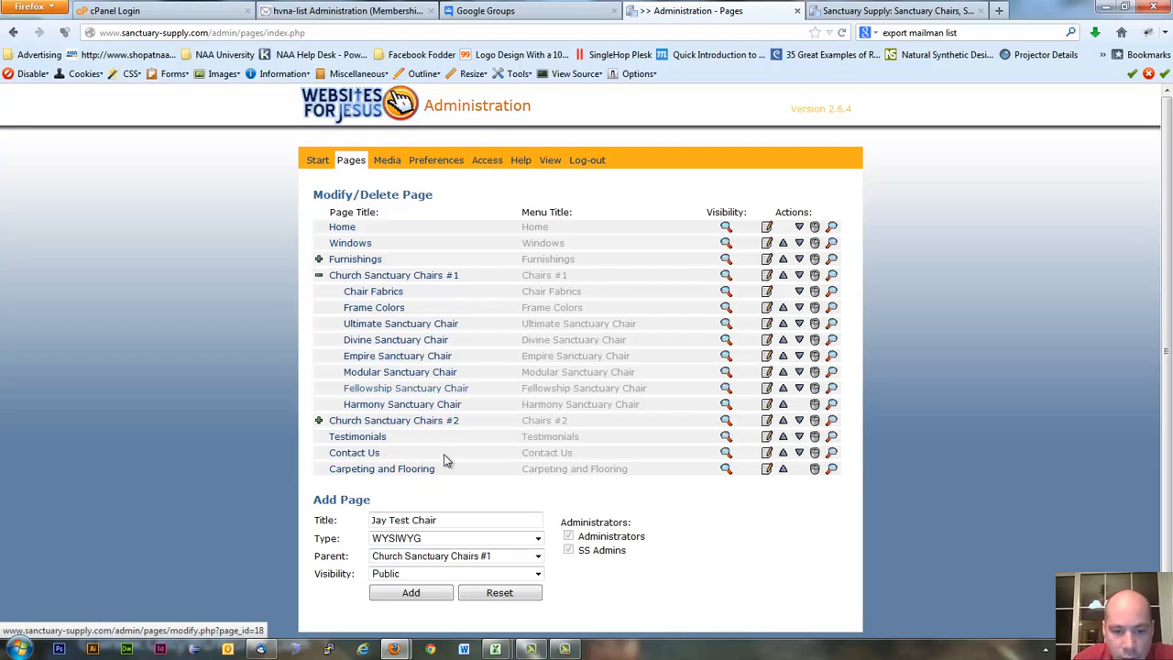
pyautogui.click(430, 593)
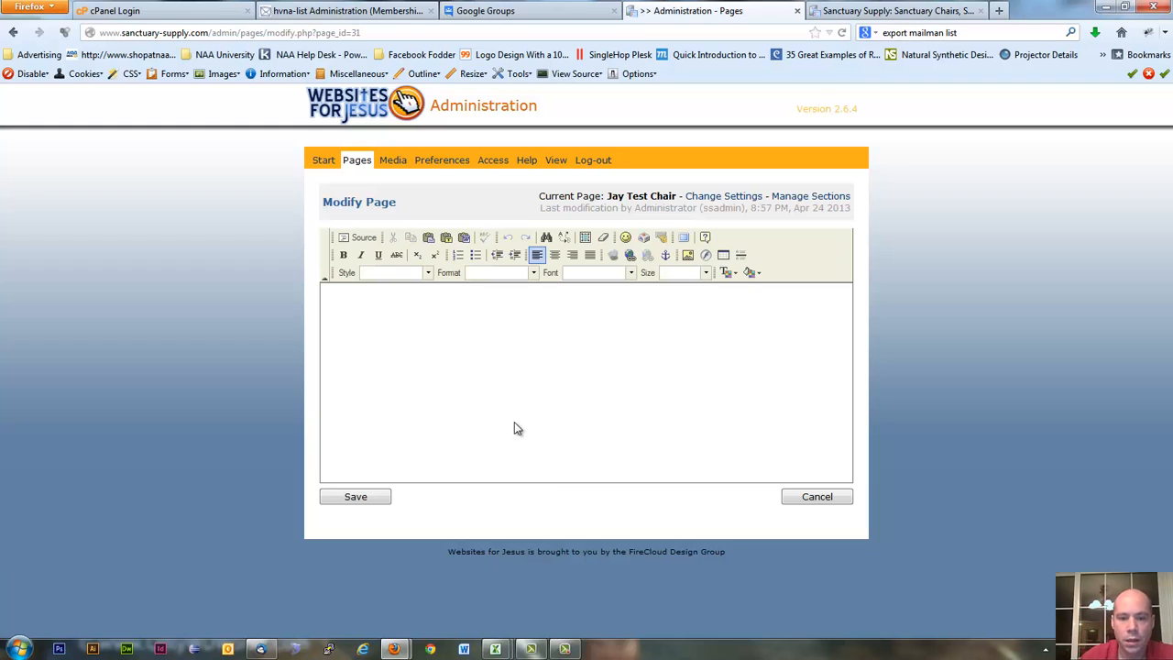
# Step: Write "Some gobbledigook -- test content -- blah blah" as the new page's body text
pyautogui.click(490, 370)
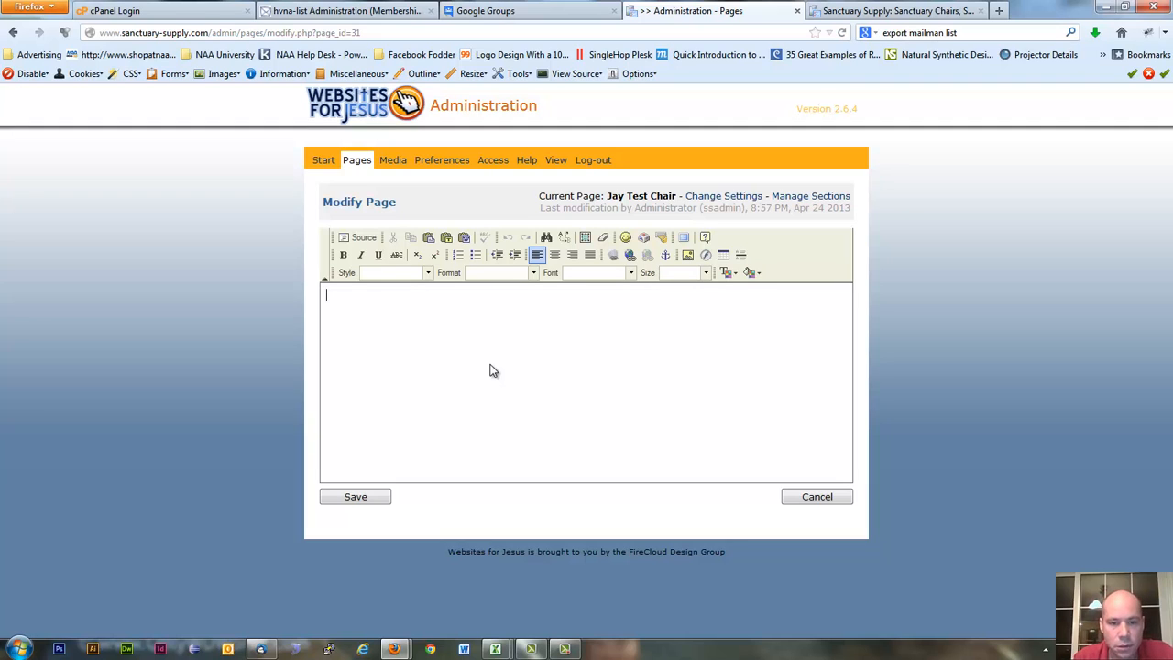
pyautogui.write('Some g')
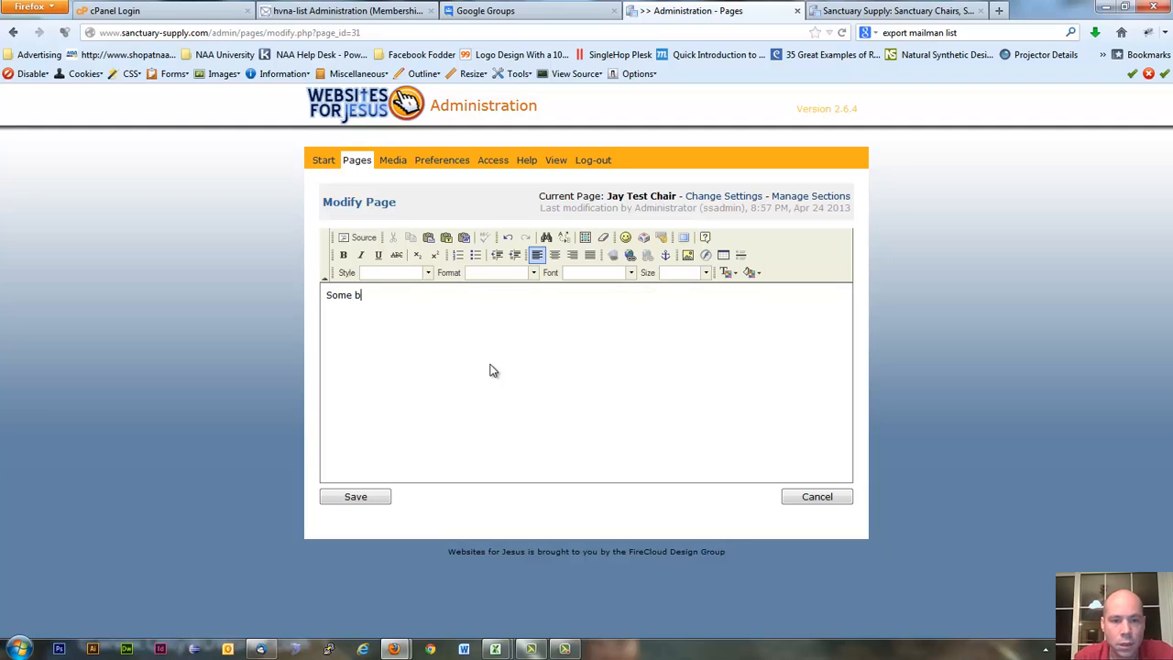
pyautogui.write('obble')
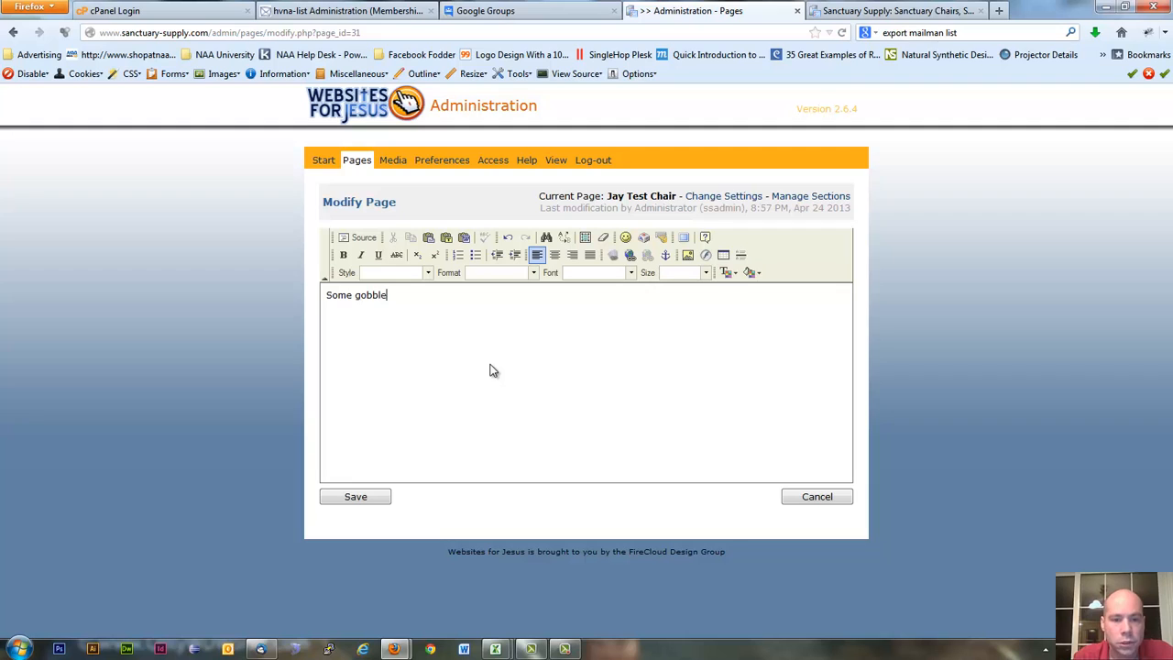
pyautogui.write('digook -- tes')
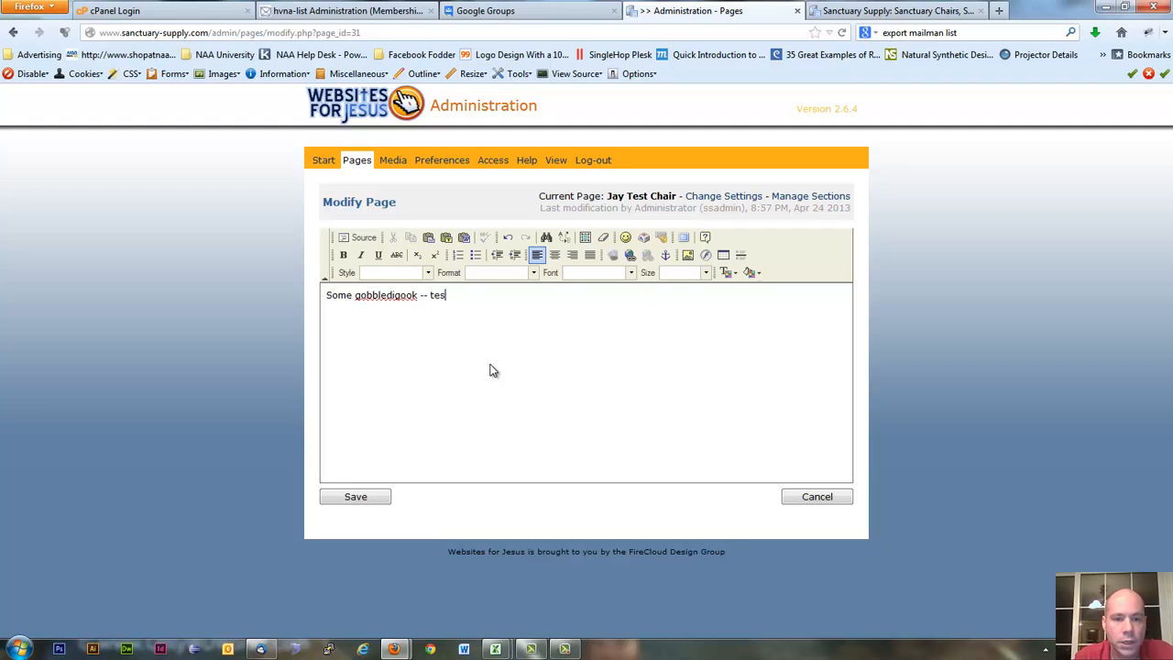
pyautogui.write('t content --')
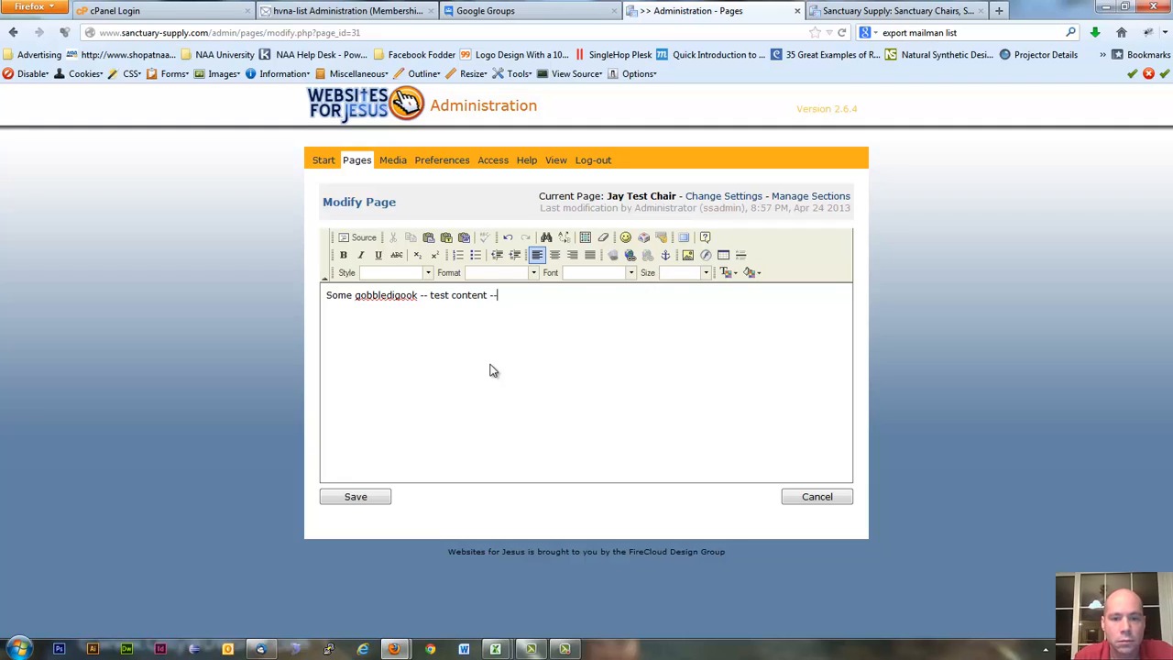
pyautogui.write(' blah blah')
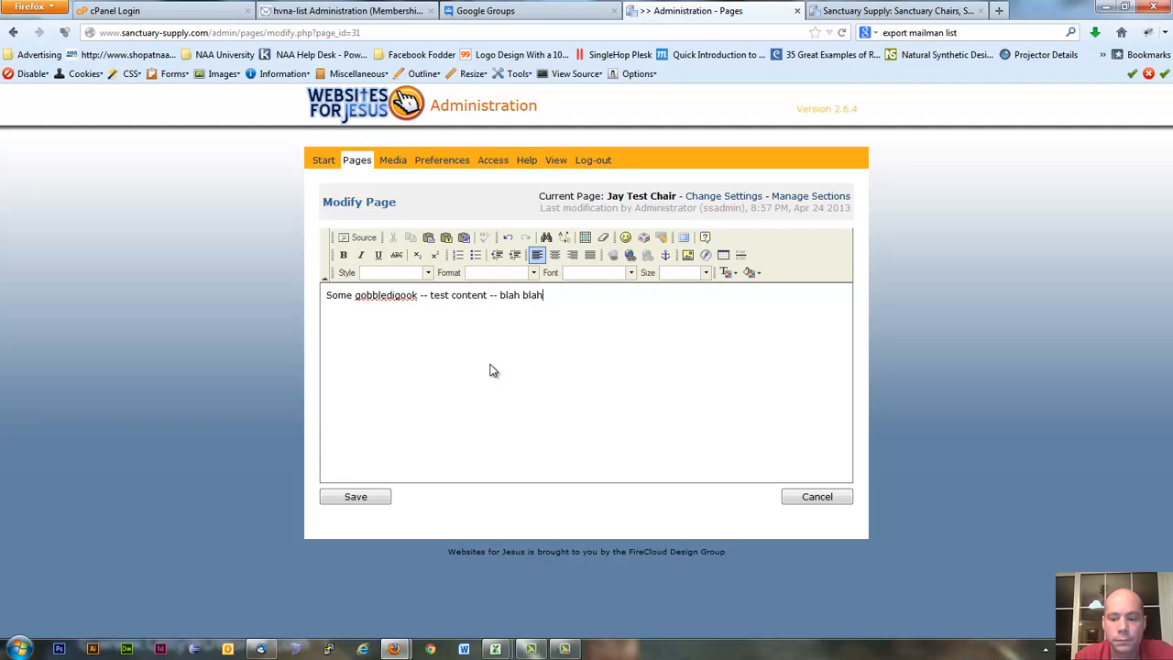
# Step: Copy the body sentence and paste it repeatedly to build three paragraphs of filler text
pyautogui.hotkey('ctrl', 'a')
pyautogui.hotkey('ctrl', 'c')
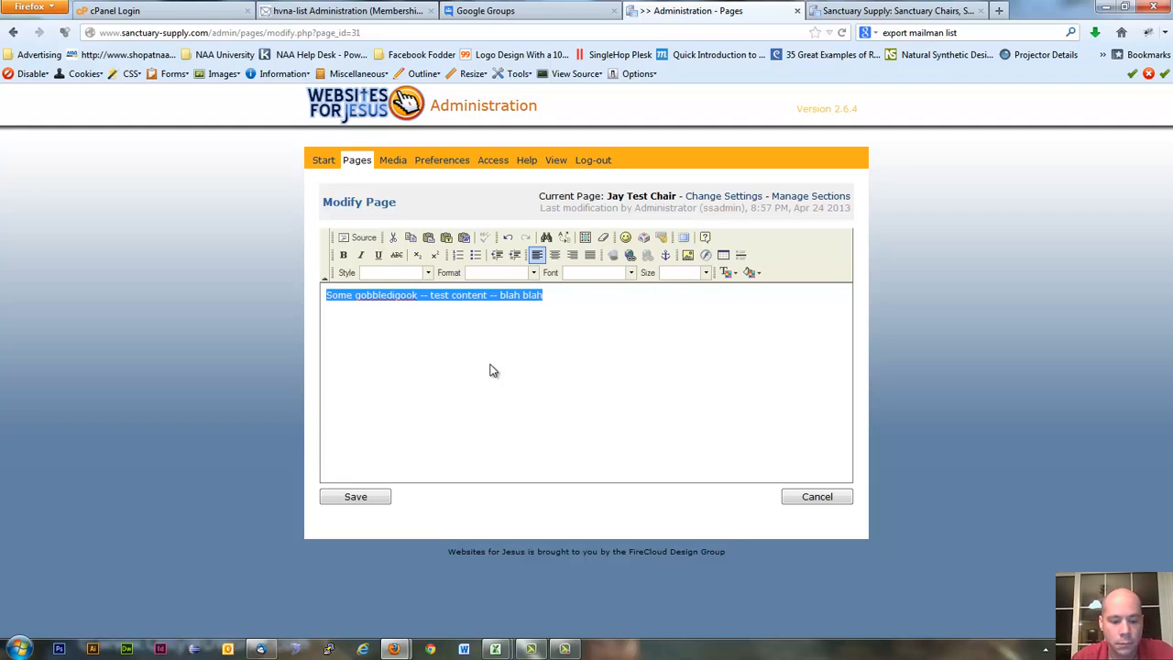
pyautogui.hotkey('ctrl', 'v')
pyautogui.hotkey('ctrl', 'v')
pyautogui.hotkey('ctrl', 'v')
pyautogui.hotkey('ctrl', 'v')
pyautogui.hotkey('ctrl', 'v')
pyautogui.hotkey('ctrl', 'v')
pyautogui.hotkey('ctrl', 'v')
pyautogui.hotkey('ctrl', 'v')
pyautogui.hotkey('ctrl', 'v')
pyautogui.hotkey('ctrl', 'v')
pyautogui.hotkey('ctrl', 'v')
pyautogui.hotkey('ctrl', 'v')
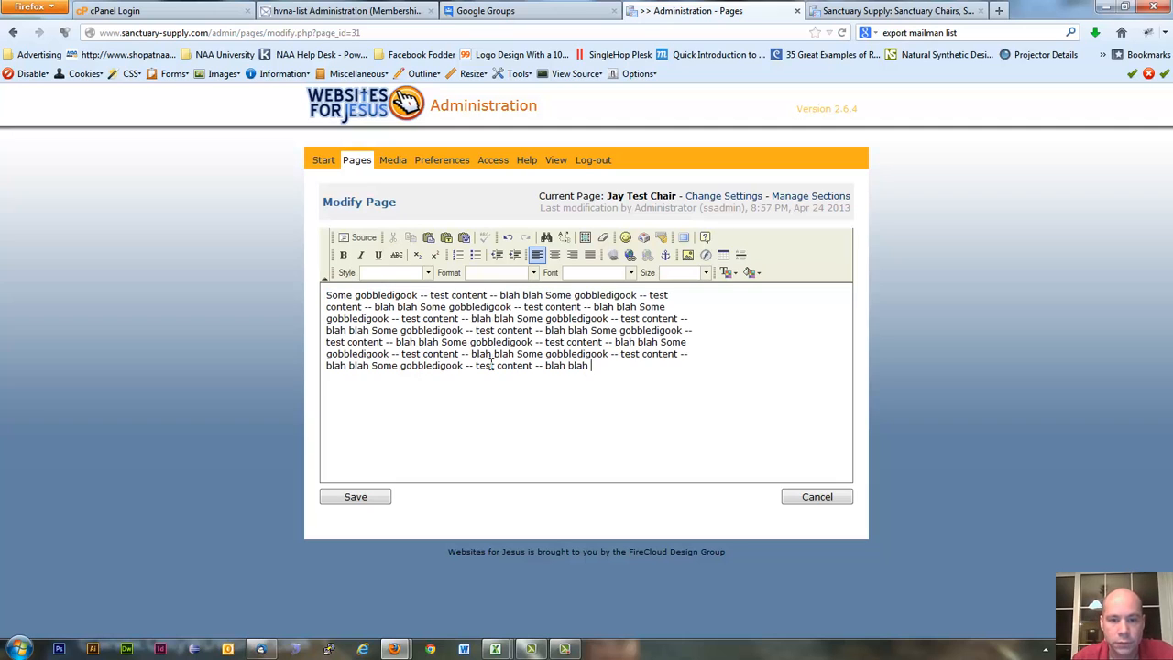
pyautogui.press('Return')
pyautogui.hotkey('ctrl', 'v')
pyautogui.hotkey('ctrl', 'v')
pyautogui.hotkey('ctrl', 'v')
pyautogui.hotkey('ctrl', 'v')
pyautogui.hotkey('ctrl', 'v')
pyautogui.hotkey('ctrl', 'v')
pyautogui.hotkey('ctrl', 'v')
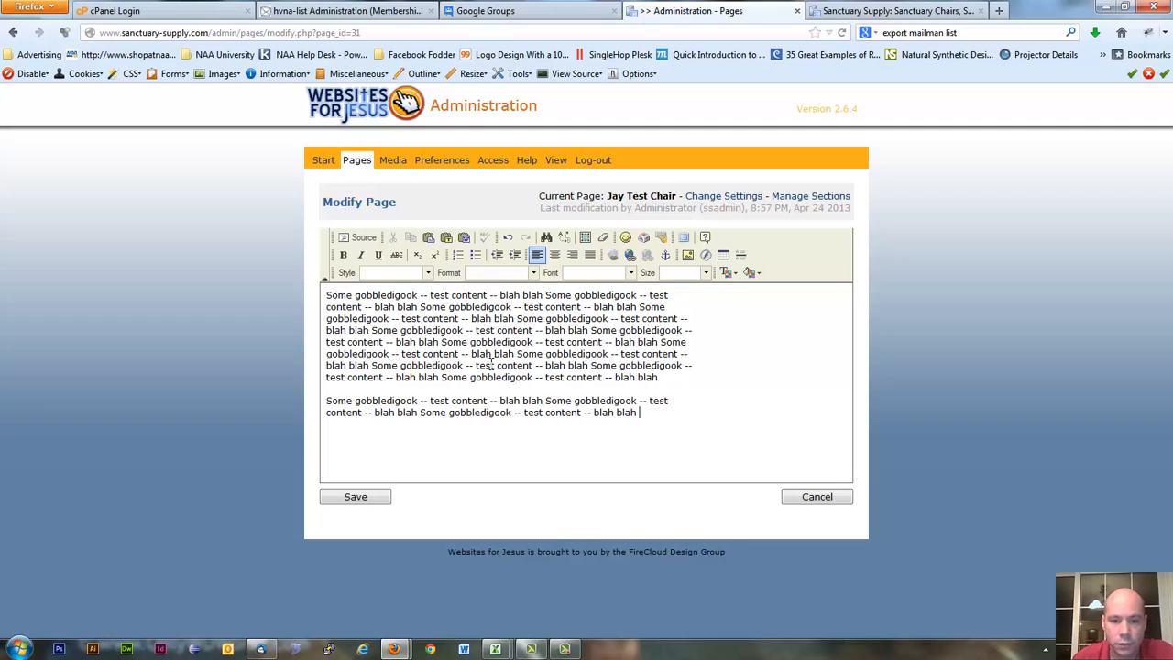
pyautogui.press('Return')
pyautogui.hotkey('ctrl', 'v')
pyautogui.hotkey('ctrl', 'v')
pyautogui.hotkey('ctrl', 'v')
pyautogui.hotkey('ctrl', 'v')
pyautogui.hotkey('ctrl', 'v')
pyautogui.hotkey('ctrl', 'v')
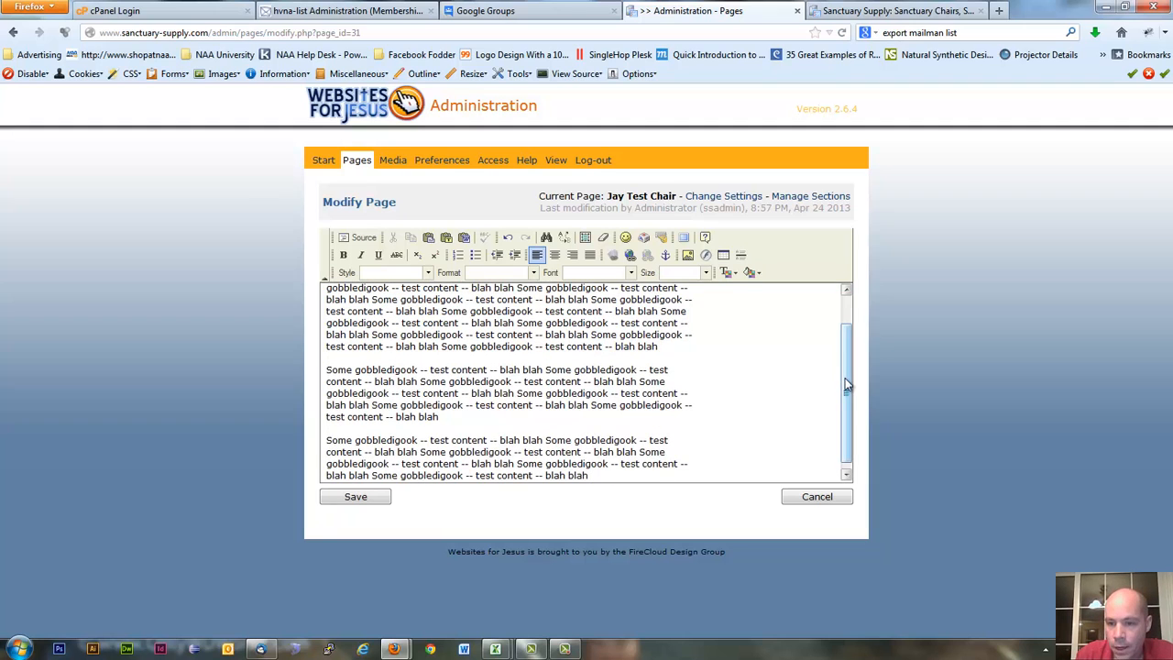
# Step: Add "Jay Test Chair" as a Heading 1 line above the first paragraph and save the page
pyautogui.moveTo(845, 377); pyautogui.dragTo(843, 323)
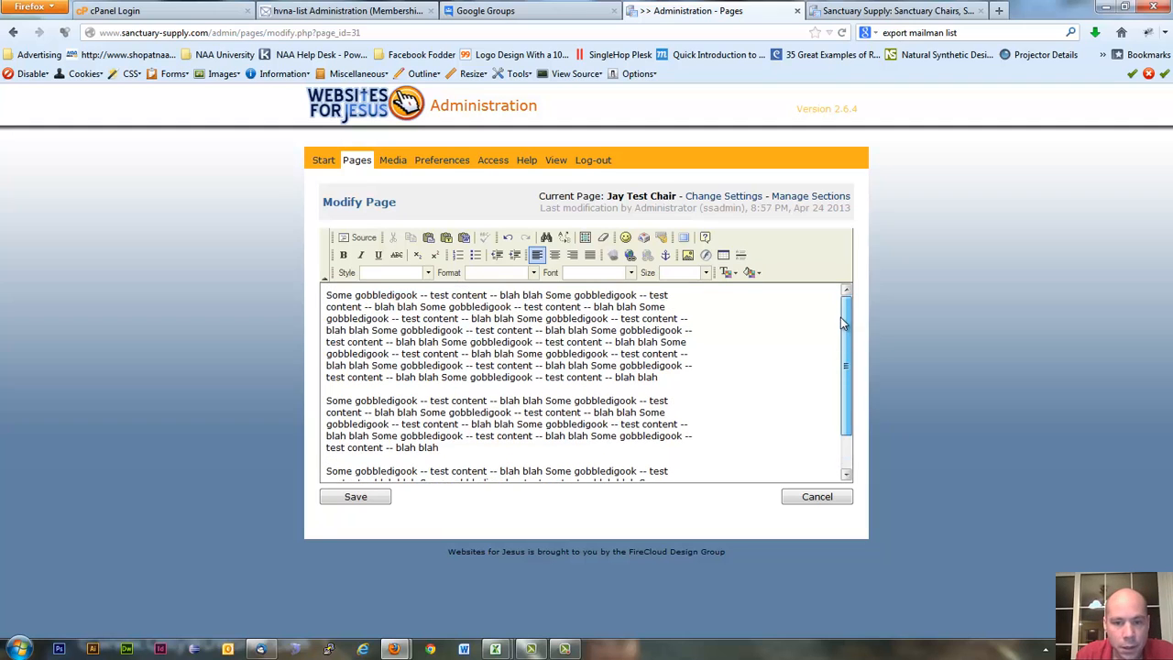
pyautogui.click(326, 296)
pyautogui.press('Return')
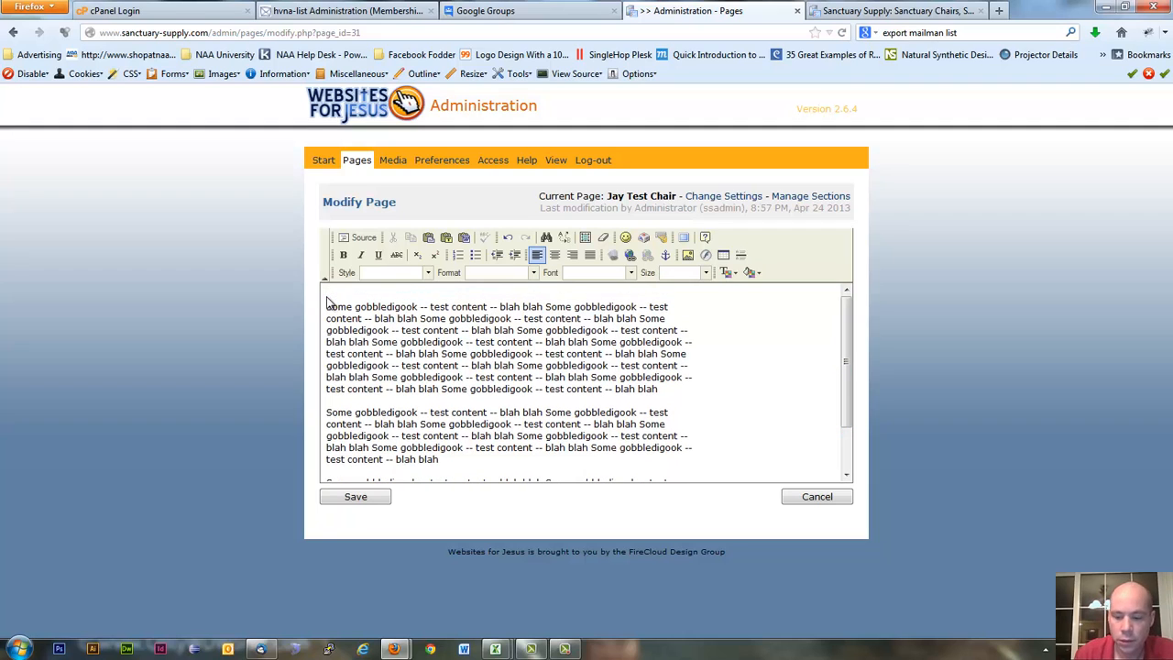
pyautogui.write('Jay T')
pyautogui.write('est Chair')
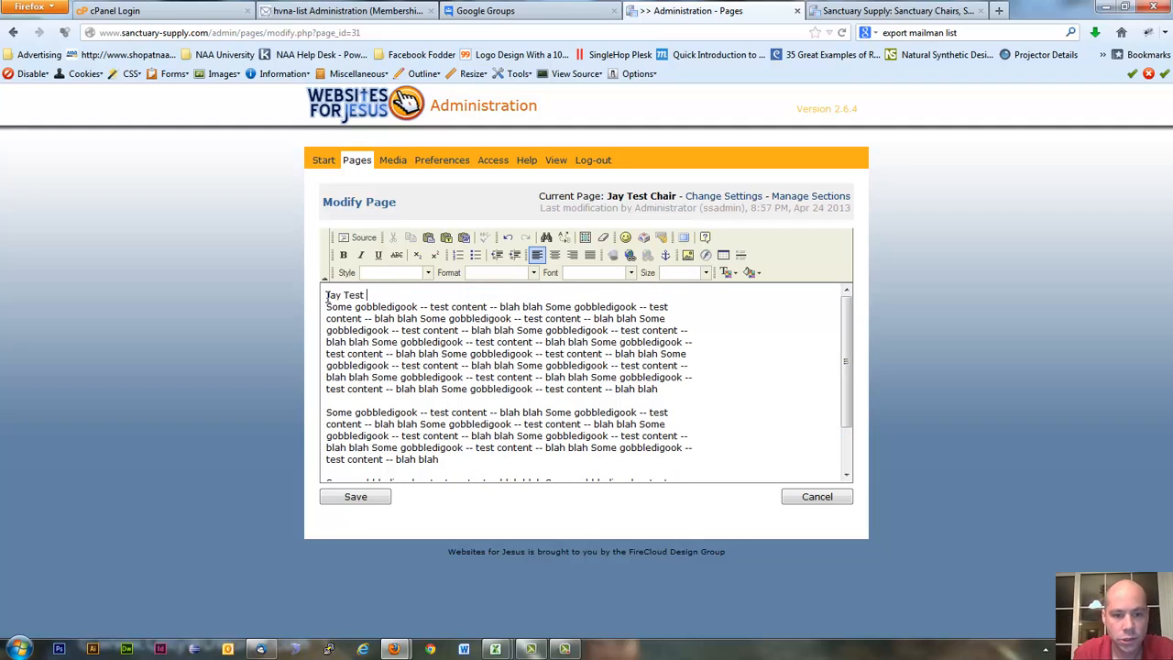
pyautogui.click(514, 278)
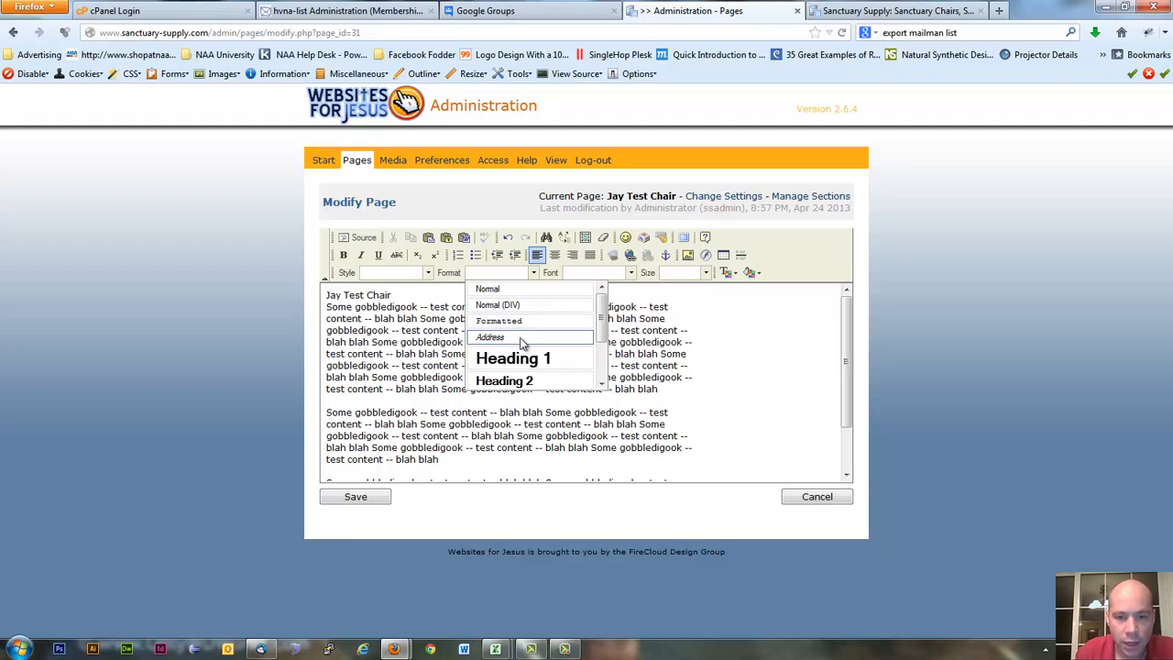
pyautogui.click(521, 358)
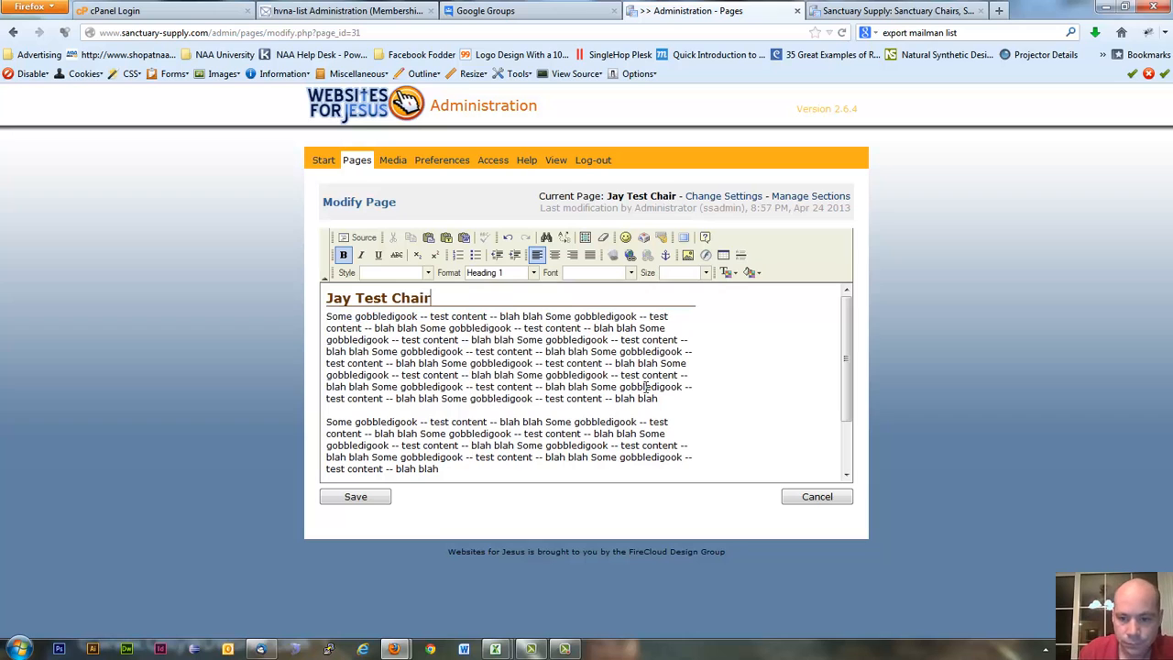
pyautogui.click(358, 496)
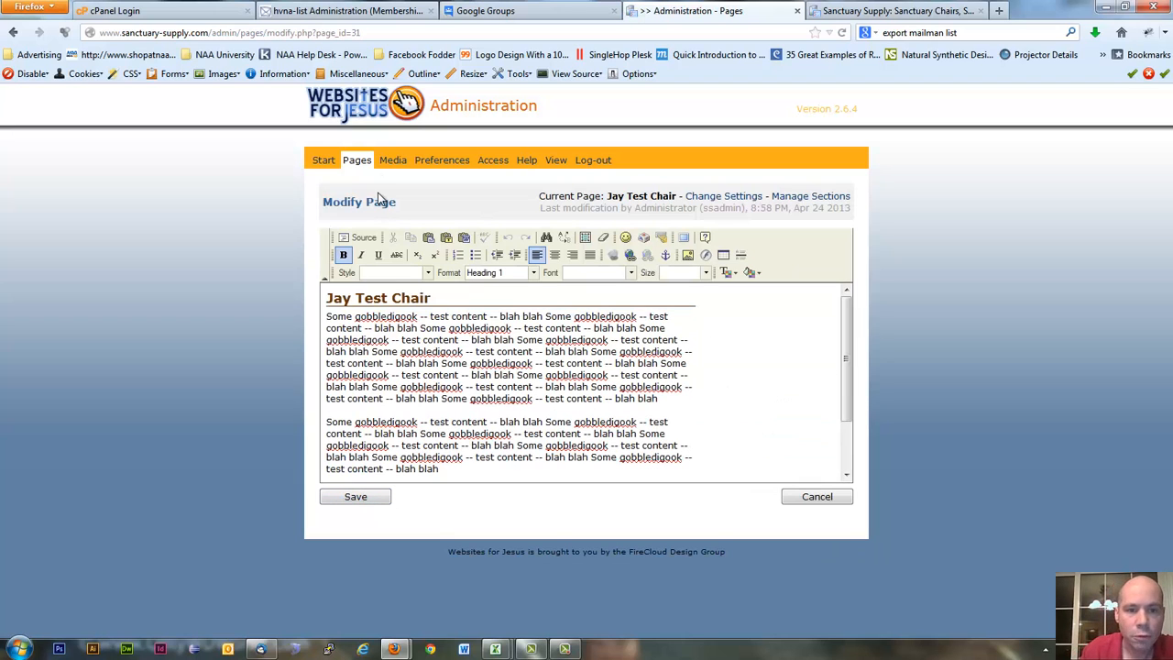
# Step: Check the subpages of Church Sanctuary Chairs #1 in the page list and reload the public Sanctuary Chairs page
pyautogui.click(357, 164)
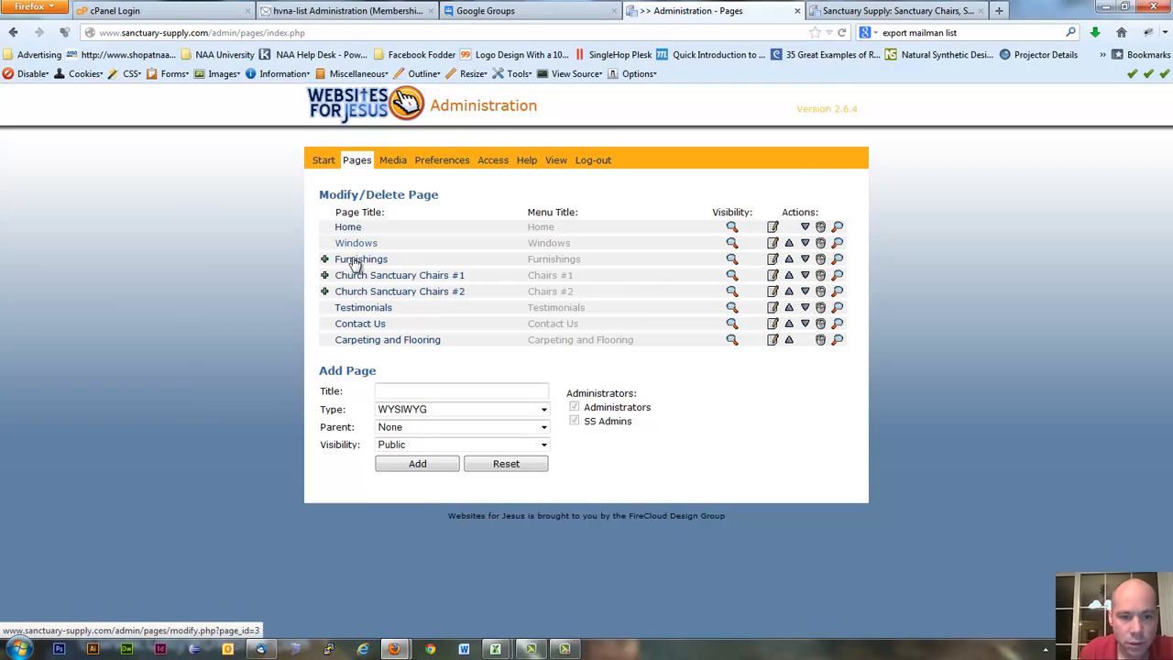
pyautogui.click(324, 279)
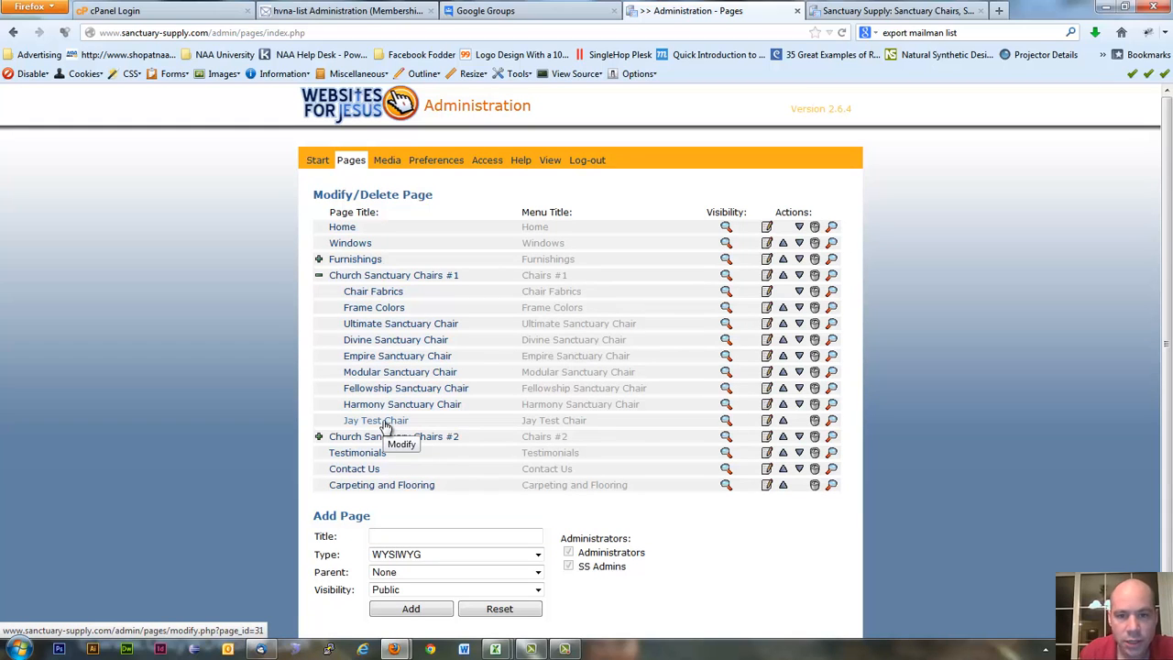
pyautogui.click(891, 12)
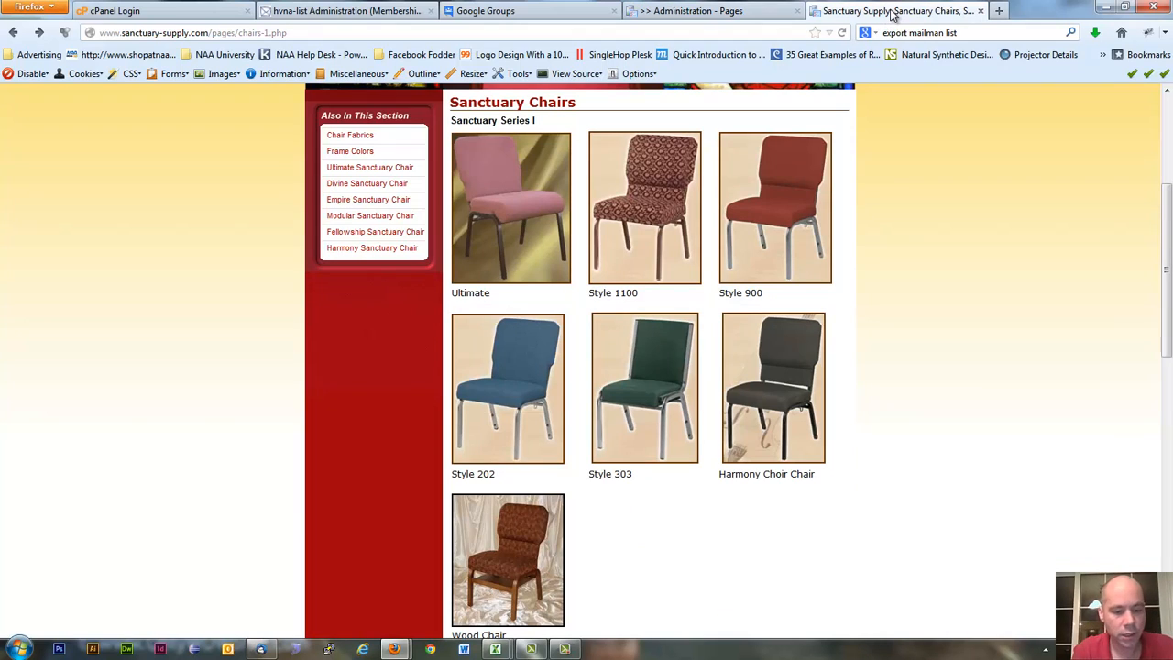
pyautogui.press('F5')
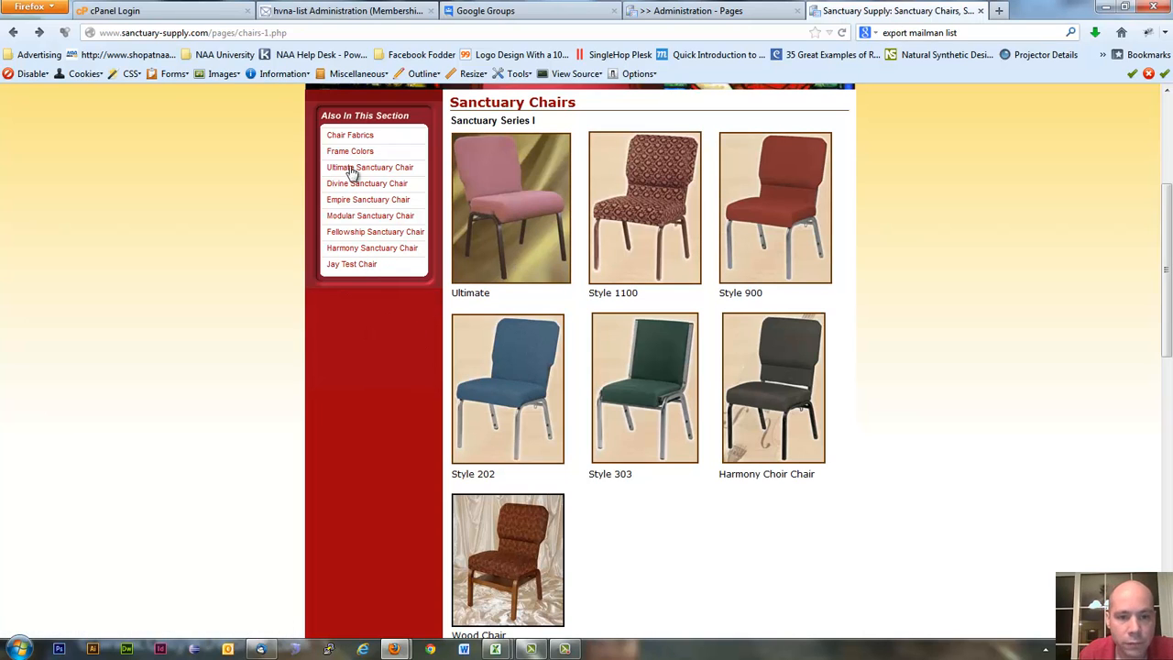
# Step: View the Jay Test Chair page on the public site, then return to the Sanctuary Chairs page
pyautogui.click(355, 266)
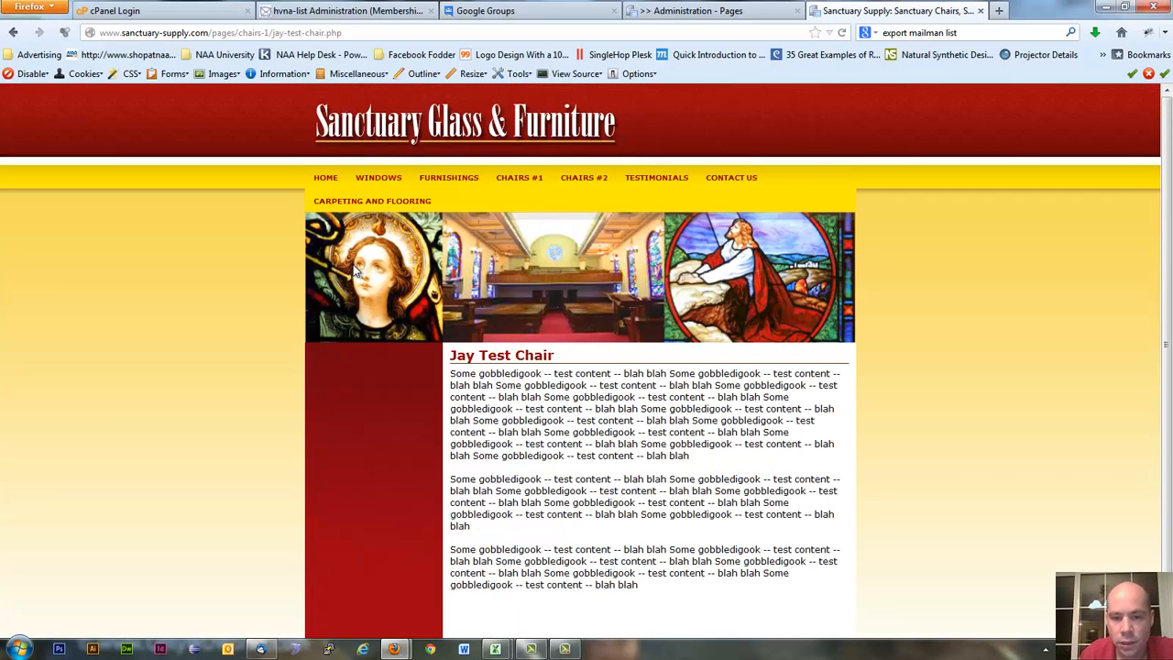
pyautogui.scroll(-1, 1169, 313)
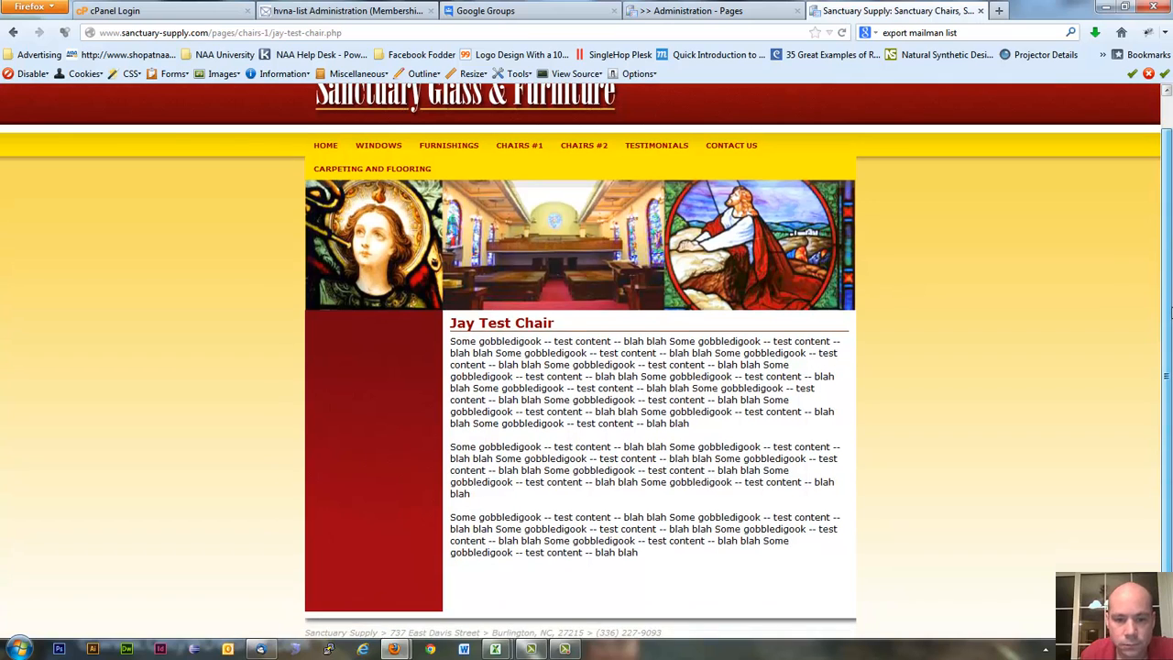
pyautogui.scroll(1, 1168, 291)
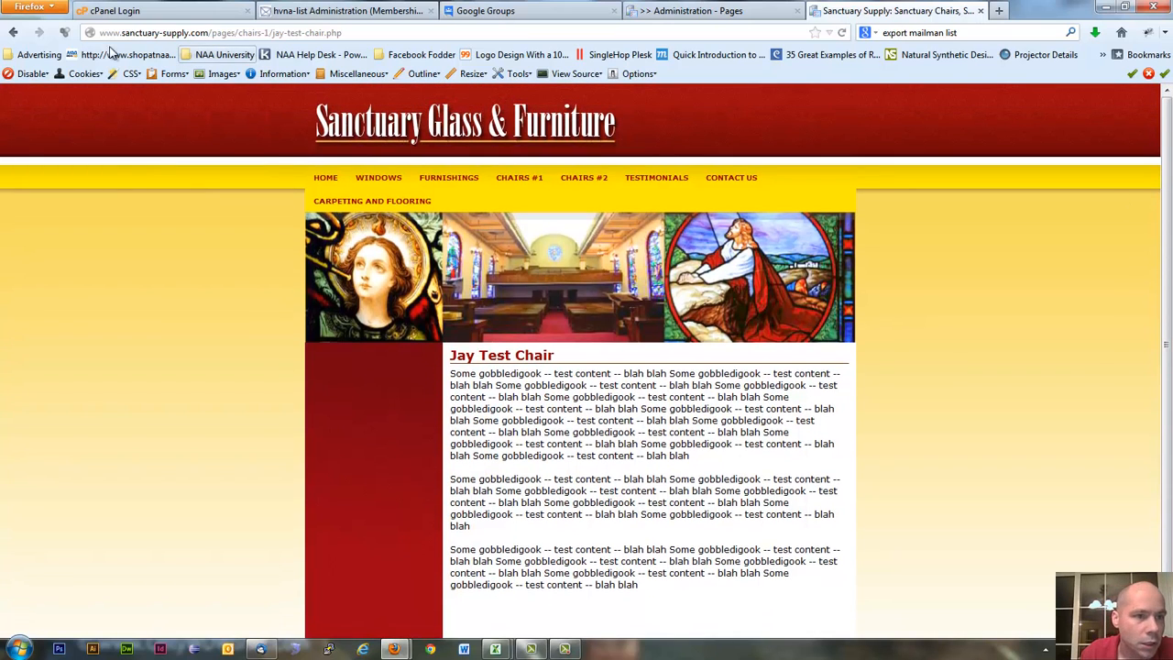
pyautogui.click(12, 34)
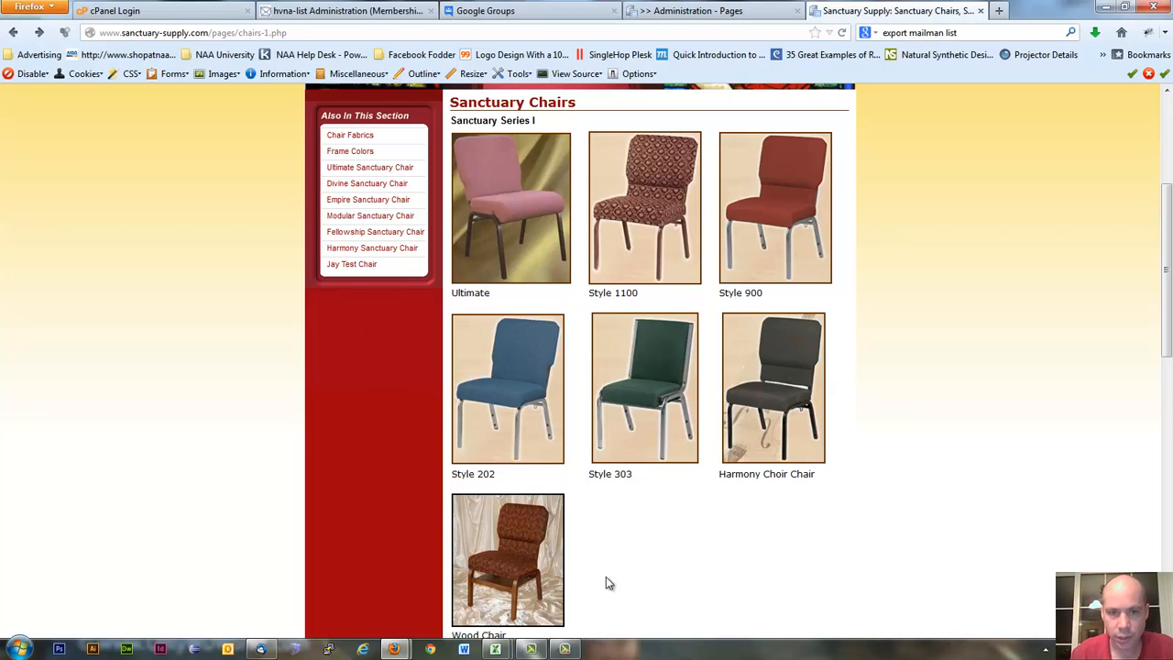
# Step: In the administration's media section, choose headshot-jay.jpg from the Pictures library as the first file to upload
pyautogui.click(699, 11)
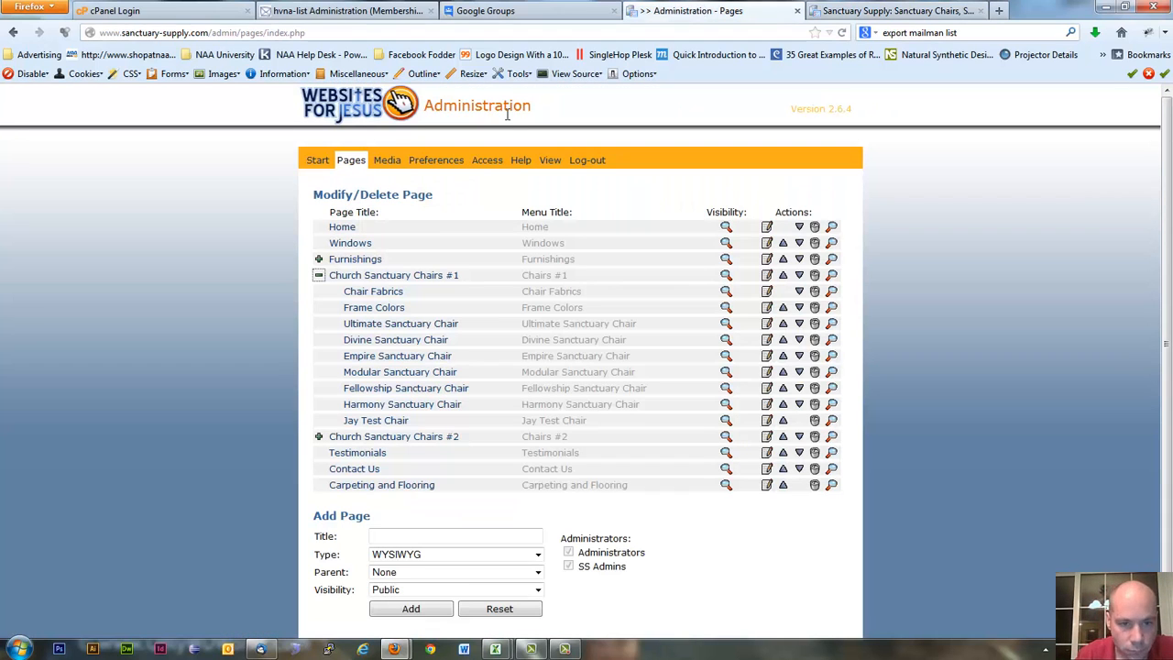
pyautogui.click(392, 167)
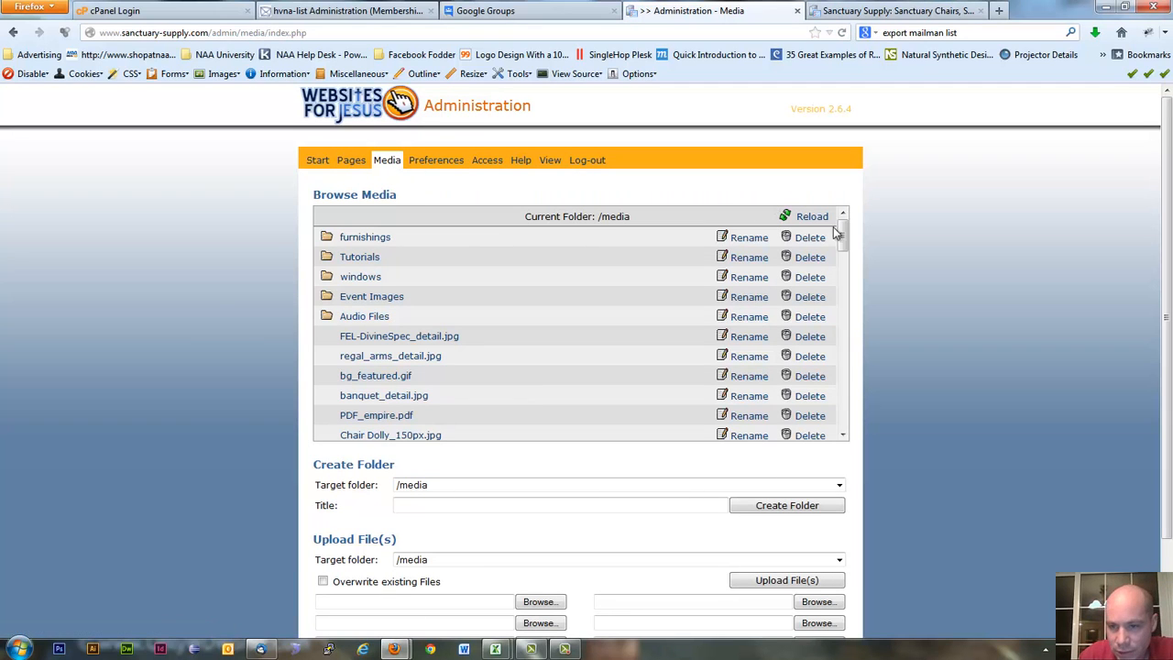
pyautogui.moveTo(847, 238)
pyautogui.mouseDown()
pyautogui.moveTo(850, 274)
pyautogui.moveTo(847, 226)
pyautogui.mouseUp()
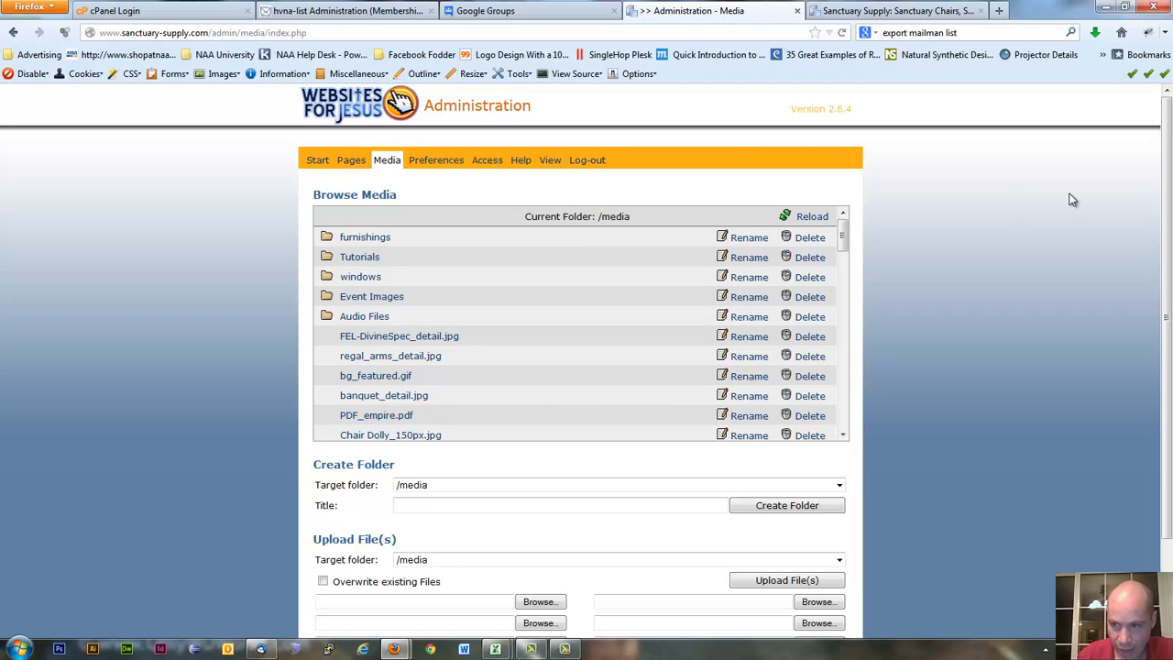
pyautogui.moveTo(1170, 236); pyautogui.dragTo(1171, 307)
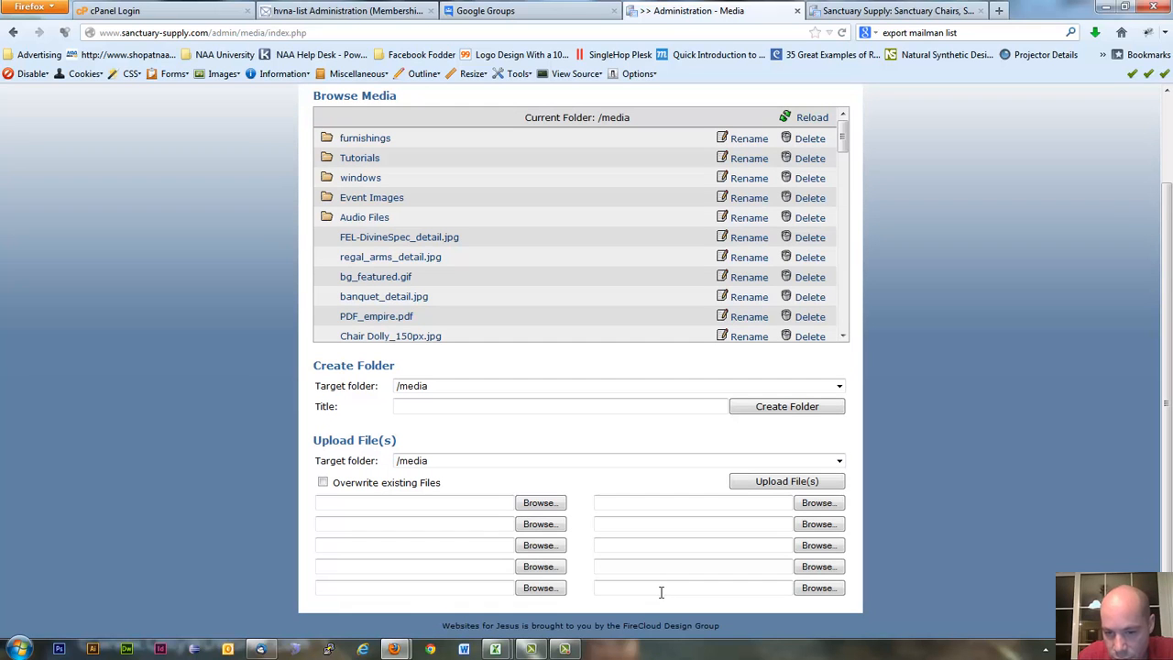
pyautogui.click(538, 506)
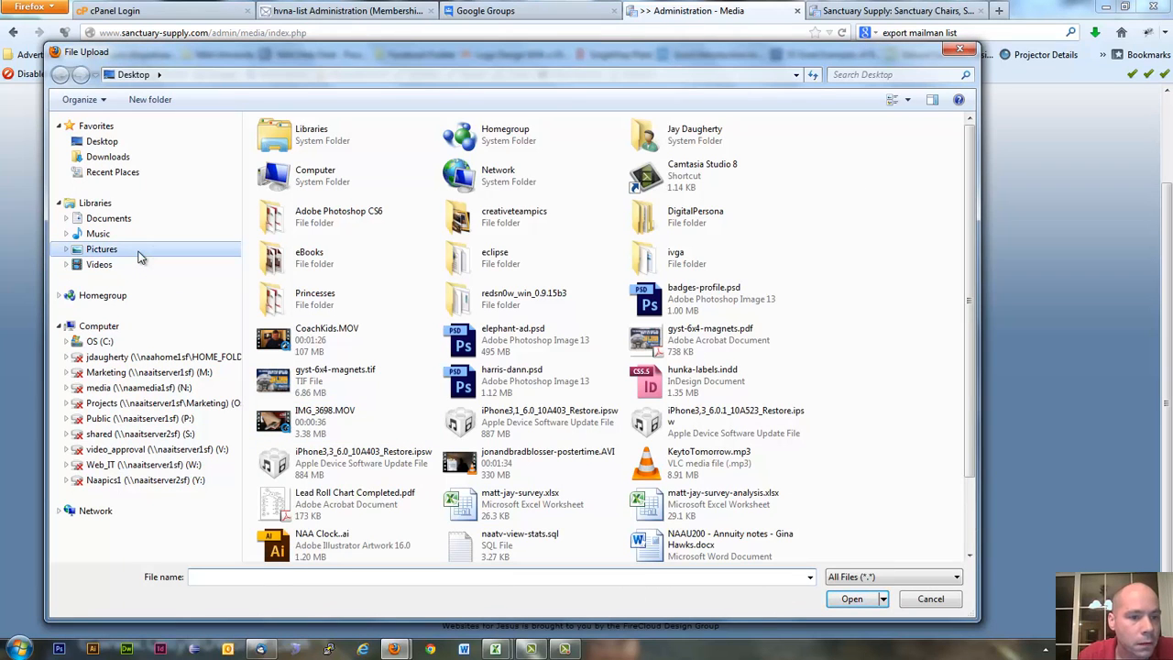
pyautogui.click(139, 257)
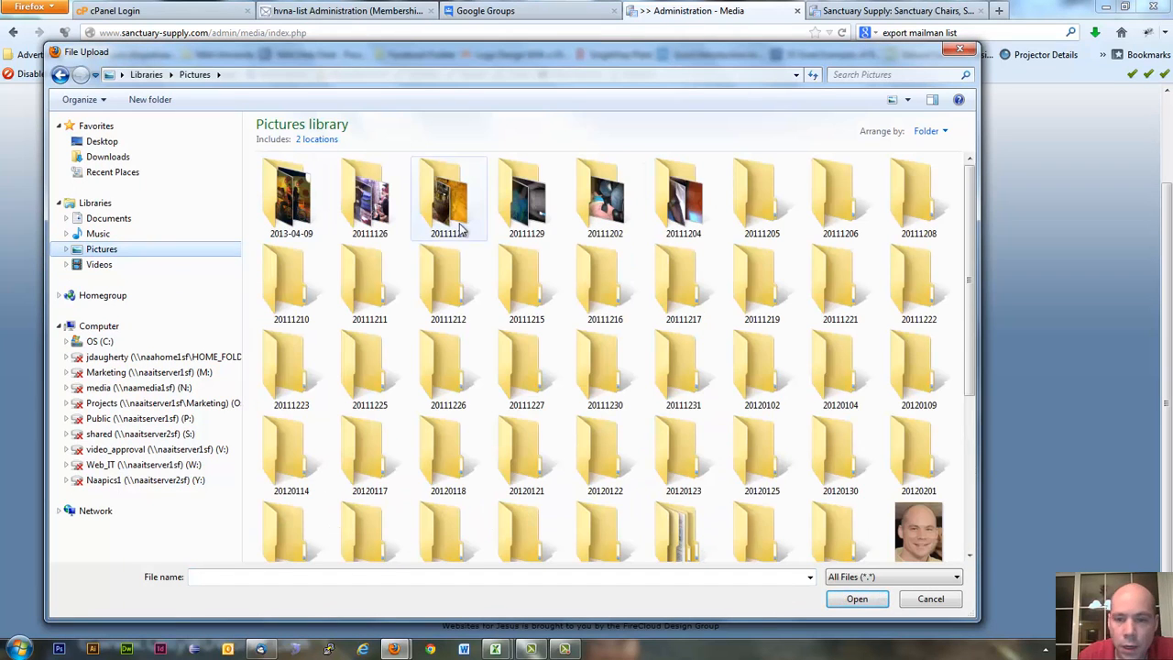
pyautogui.moveTo(971, 204); pyautogui.dragTo(975, 269)
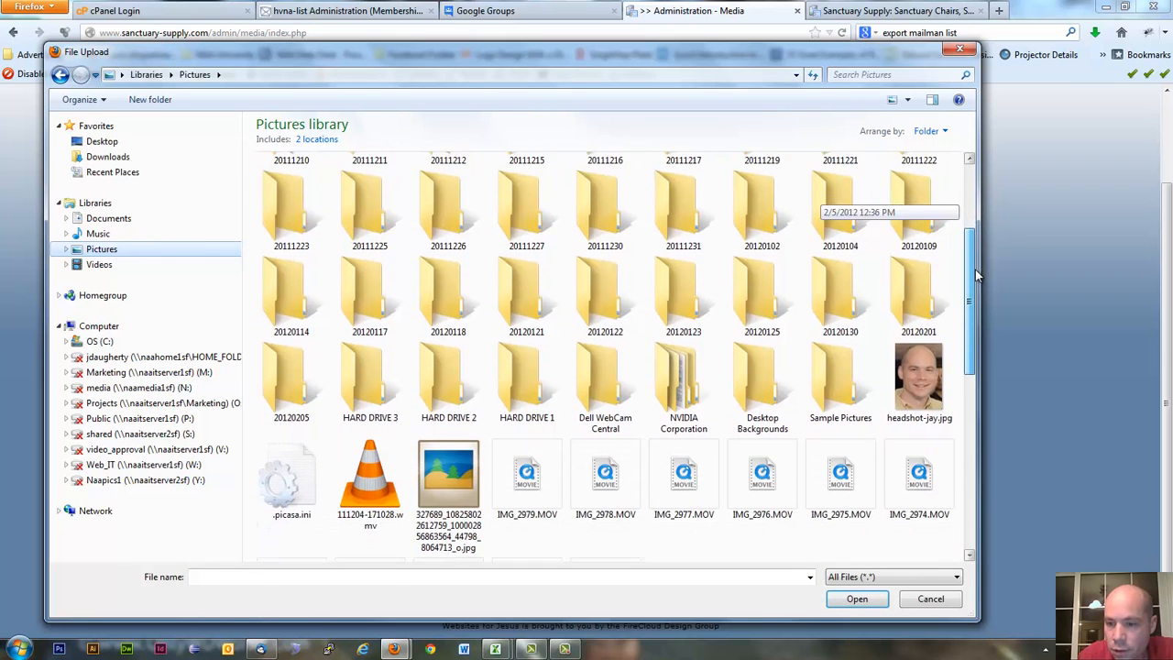
pyautogui.click(928, 366)
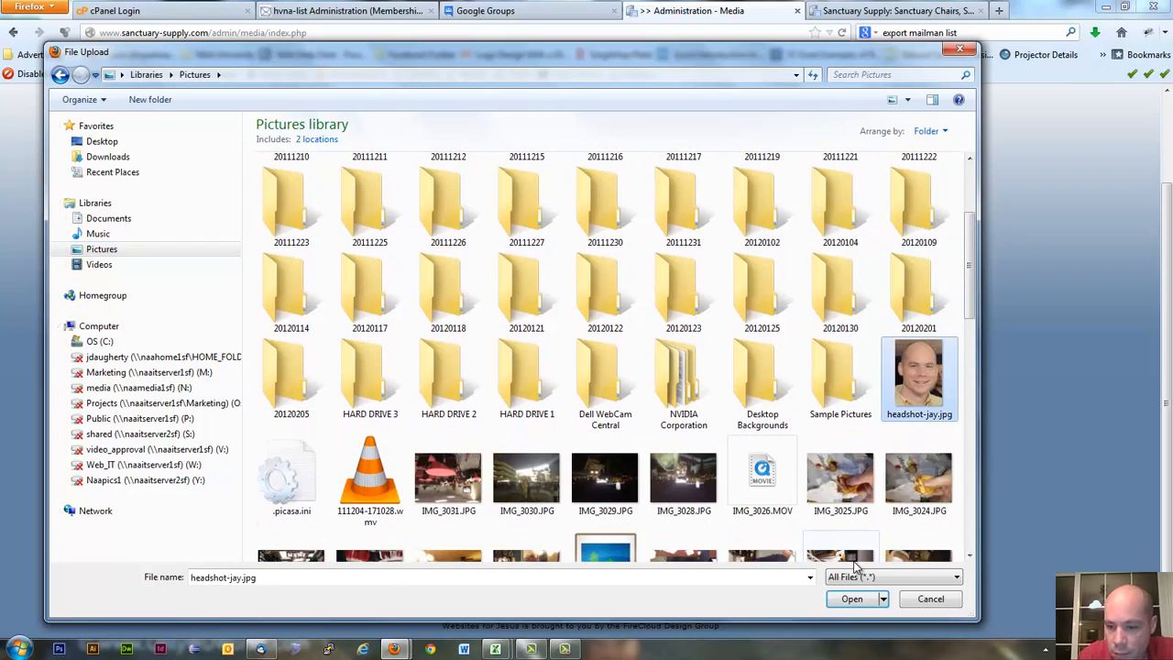
pyautogui.click(855, 600)
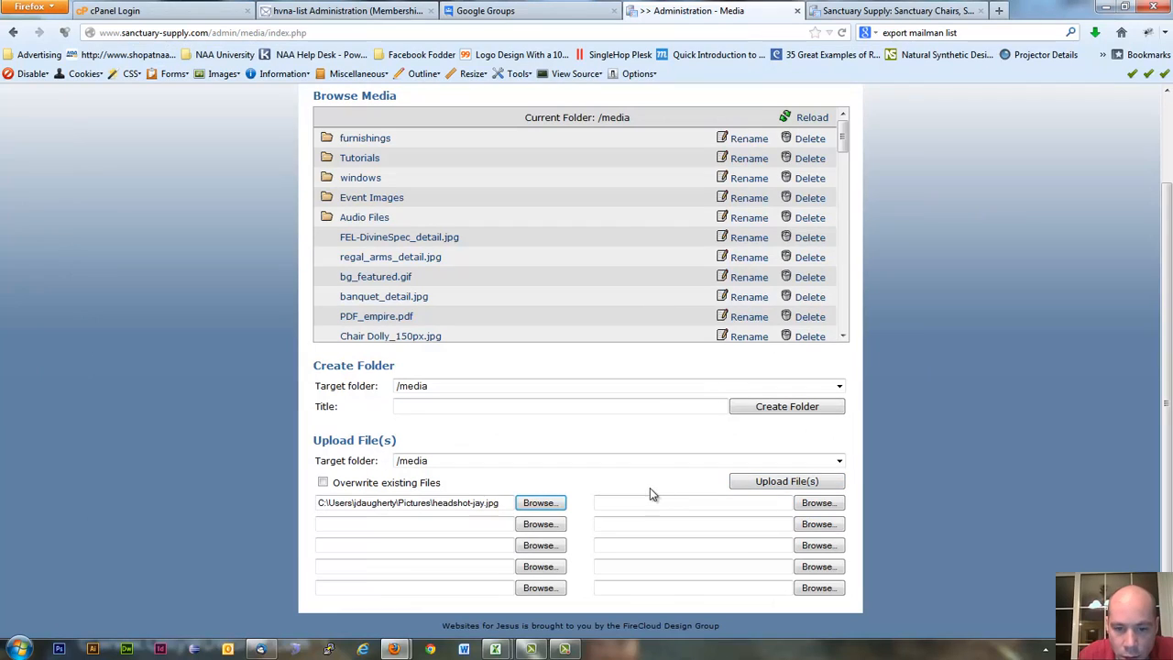
# Step: Check the available target folders and upload the chosen file to /media
pyautogui.click(518, 461)
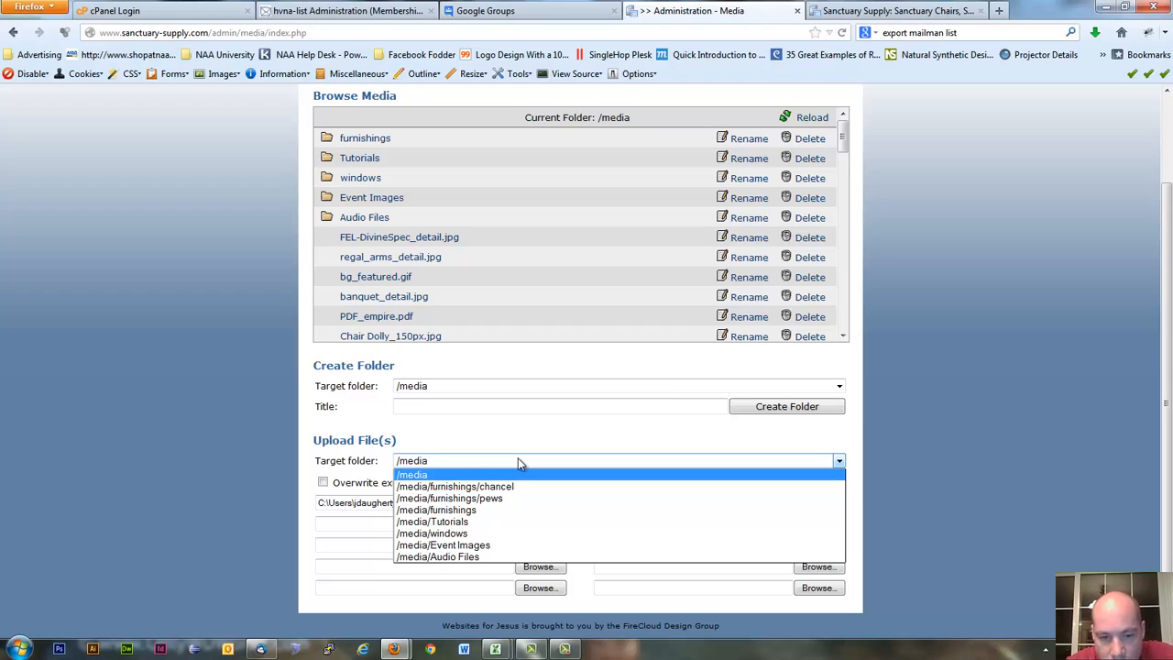
pyautogui.click(518, 461)
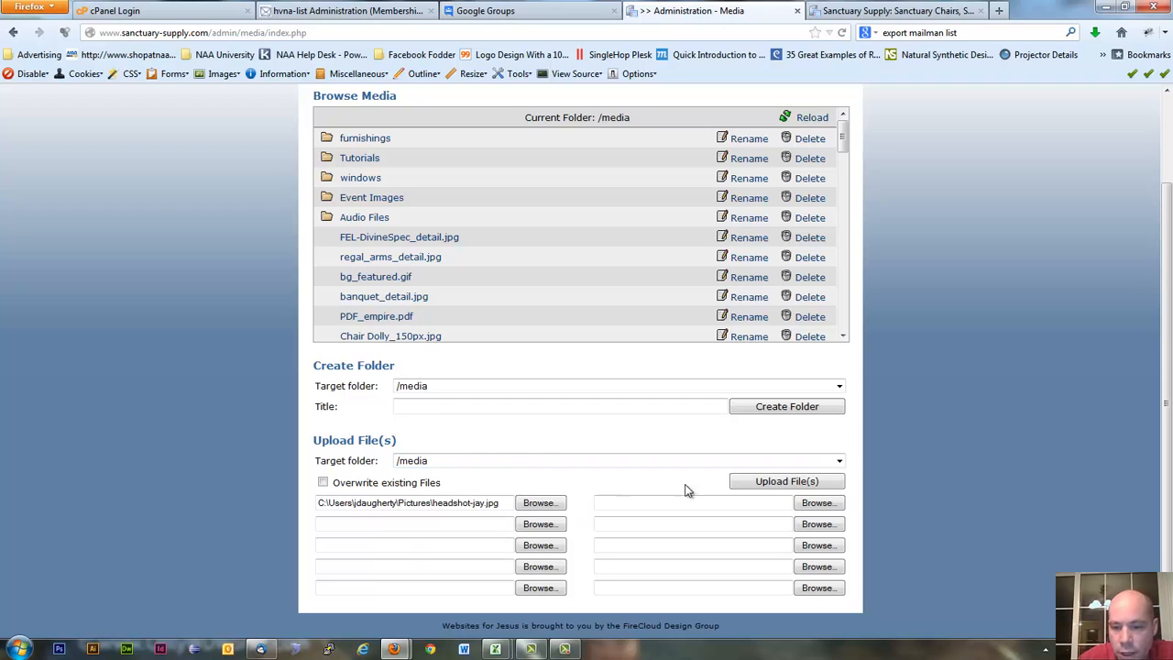
pyautogui.click(750, 486)
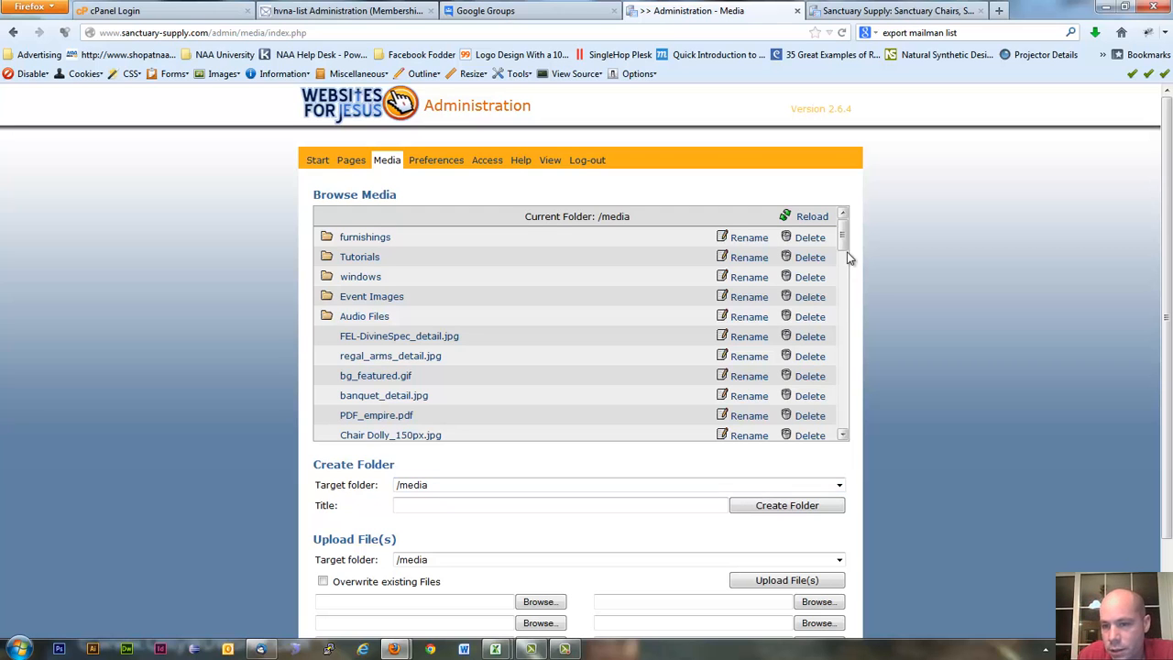
pyautogui.moveTo(843, 248)
pyautogui.mouseDown()
pyautogui.moveTo(853, 439)
pyautogui.moveTo(841, 240)
pyautogui.mouseUp()
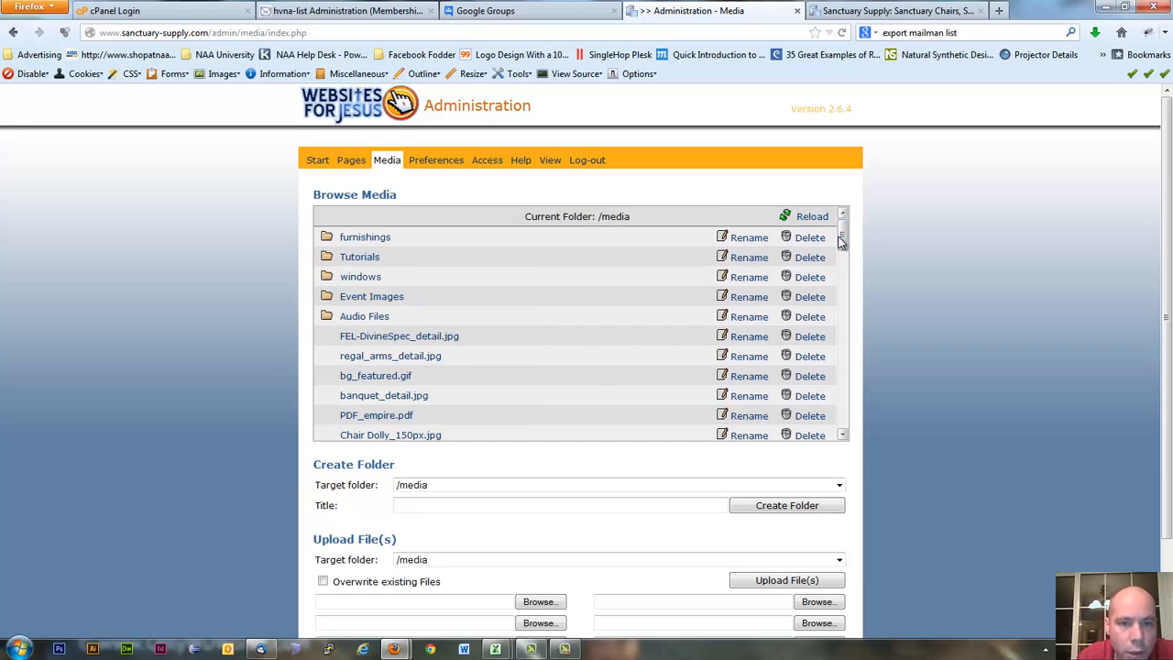
# Step: Open the Church Sanctuary Chairs #1 page for editing and find the Wood Chair row of its image table
pyautogui.click(353, 162)
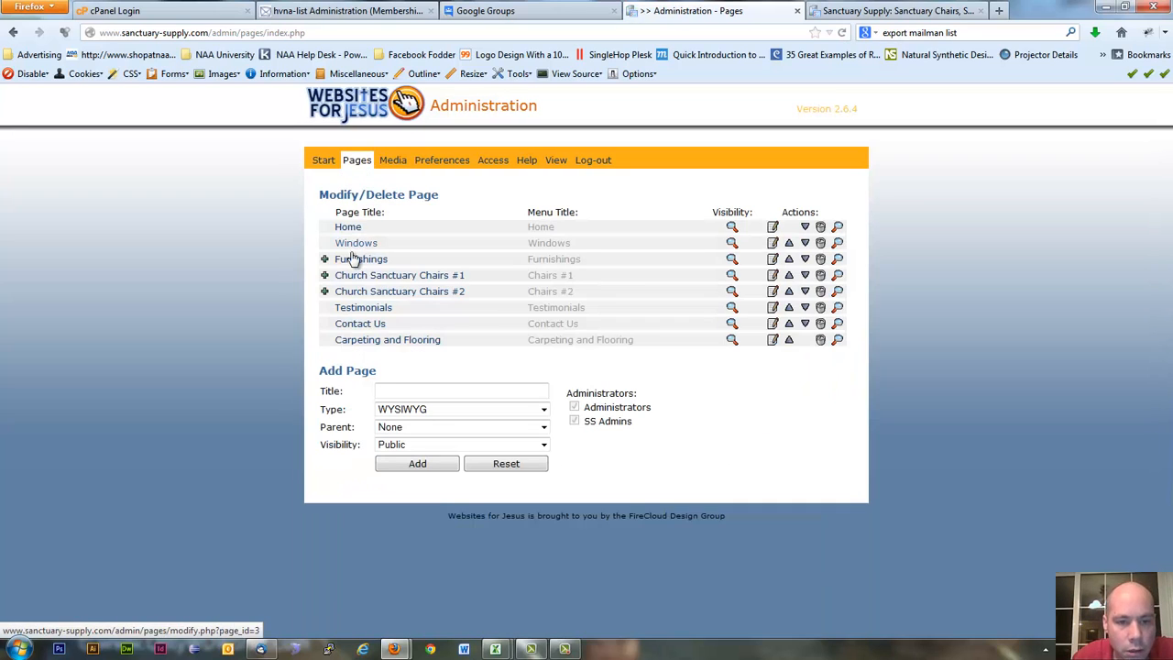
pyautogui.click(325, 277)
pyautogui.click(325, 276)
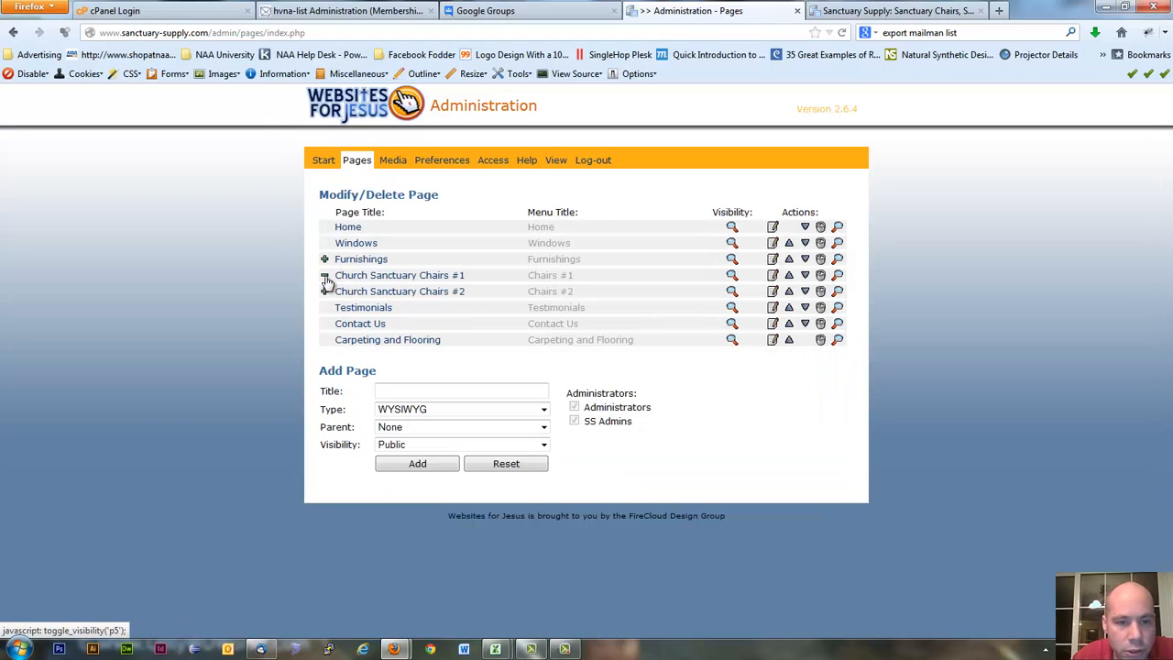
pyautogui.click(401, 277)
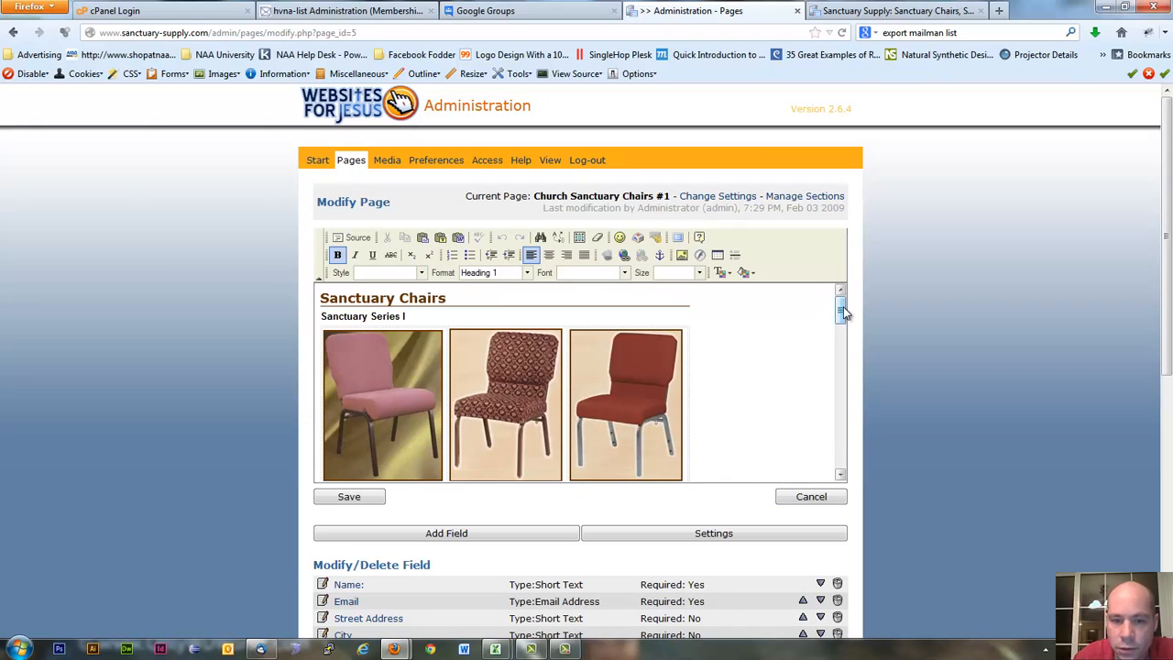
pyautogui.moveTo(841, 307)
pyautogui.mouseDown()
pyautogui.moveTo(850, 377)
pyautogui.moveTo(843, 310)
pyautogui.mouseUp()
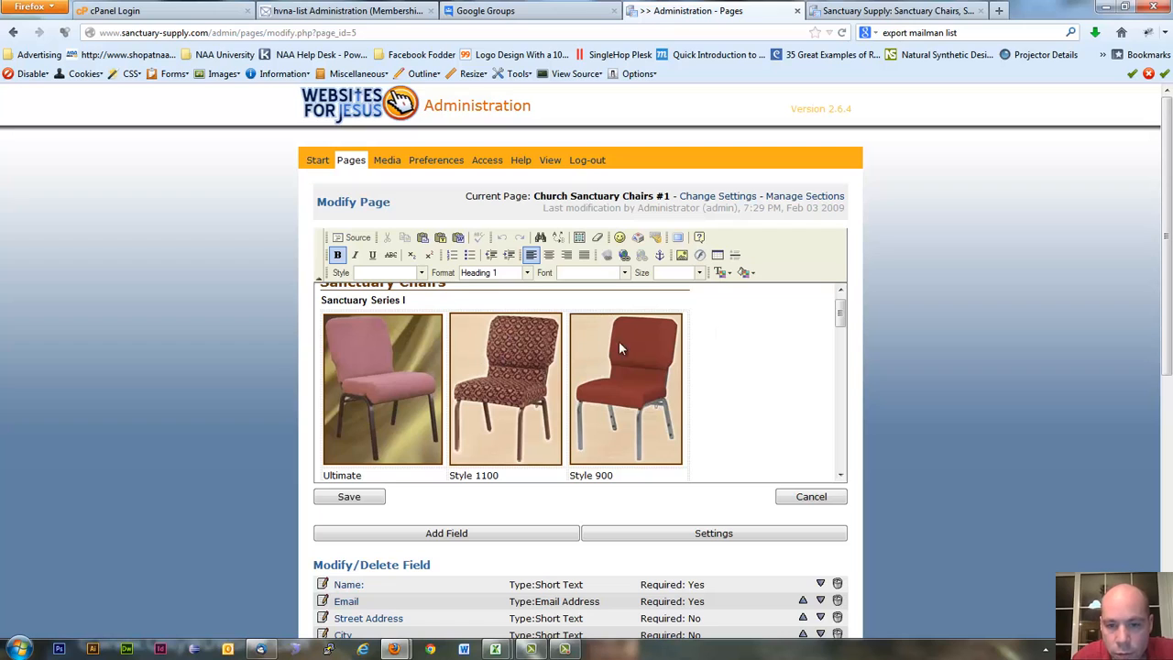
pyautogui.moveTo(840, 314); pyautogui.dragTo(843, 399)
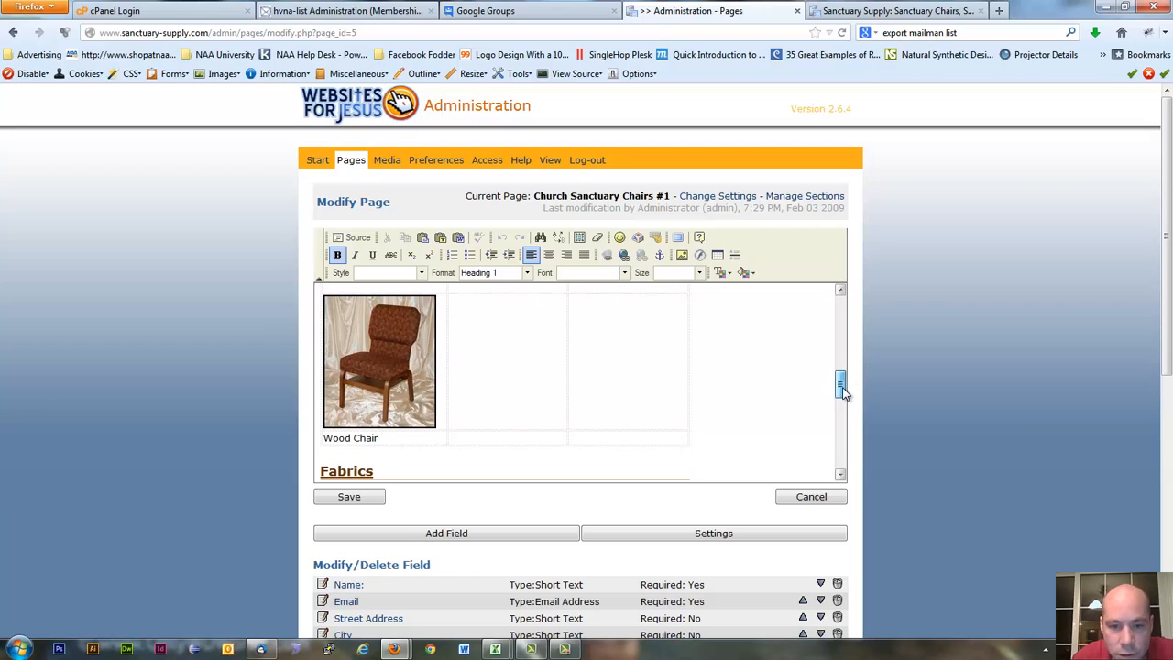
# Step: Start inserting an image in the empty cell beside the Wood Chair picture, choosing headshot-jay.jpg from the server
pyautogui.click(483, 364)
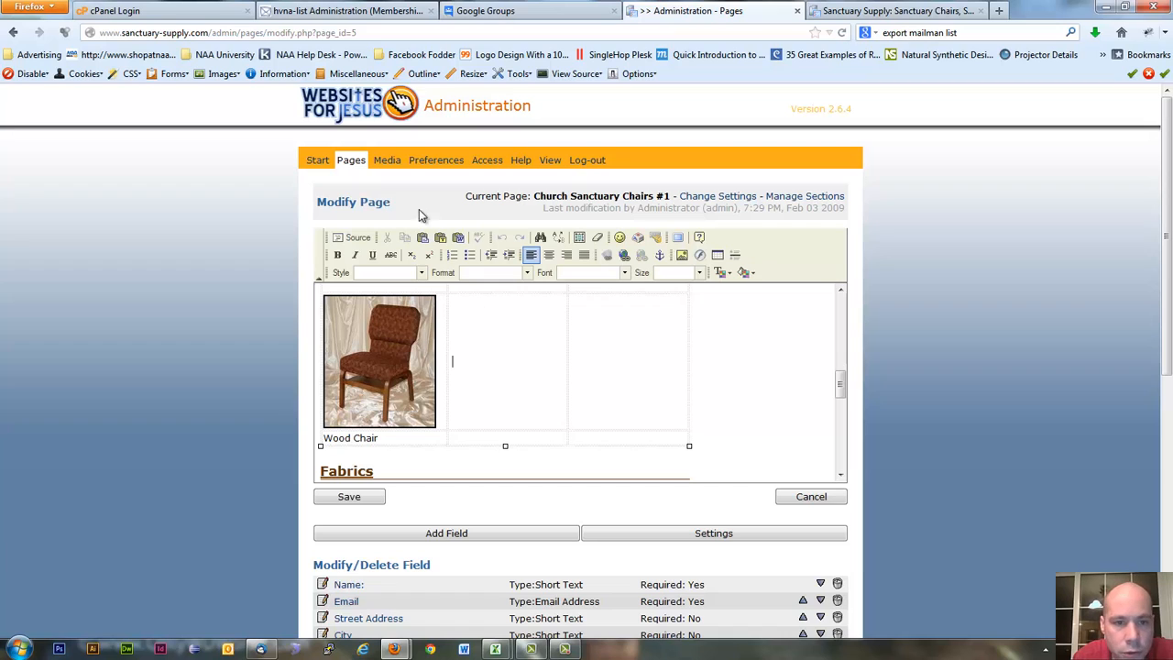
pyautogui.click(683, 257)
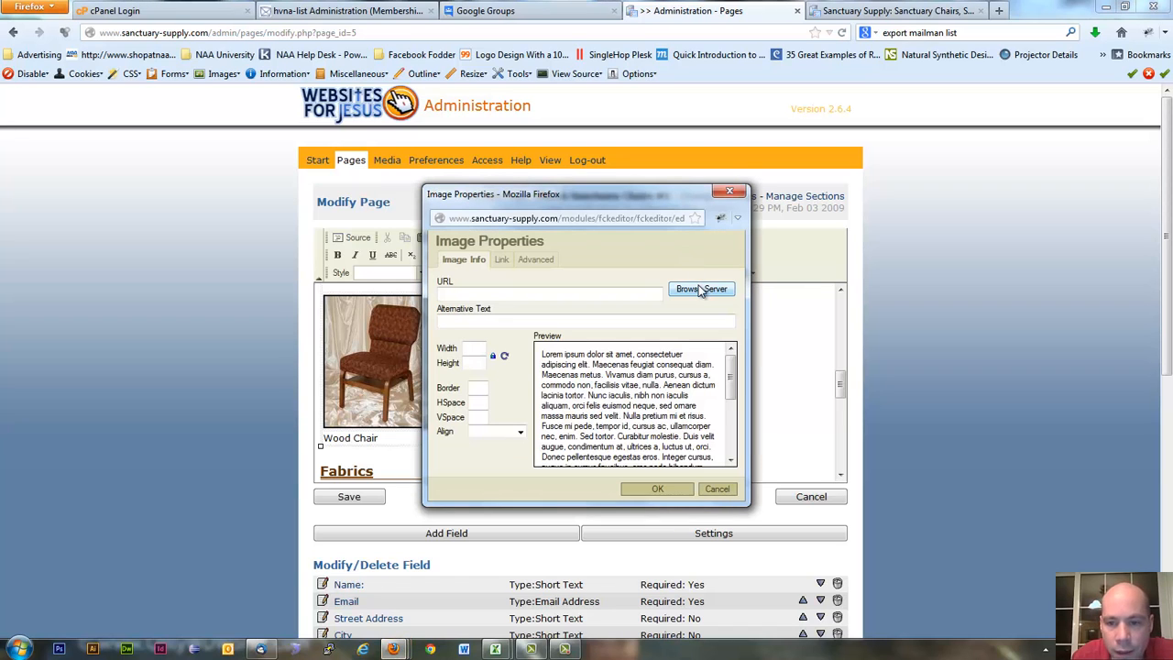
pyautogui.click(702, 290)
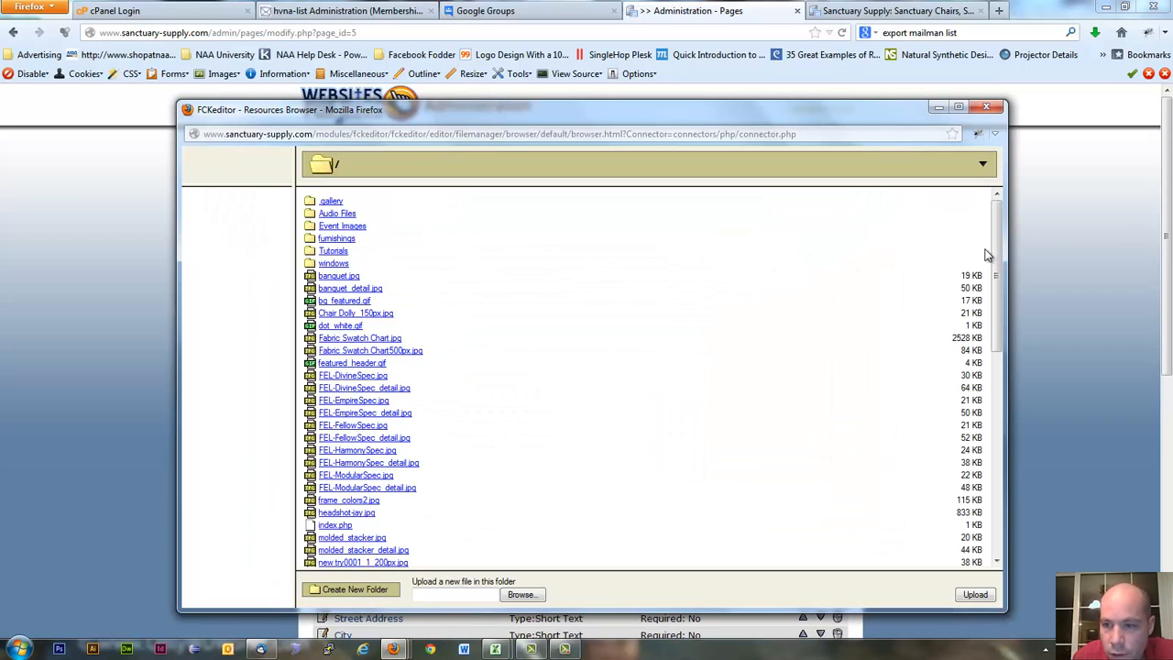
pyautogui.scroll(-1, 997, 263)
pyautogui.moveTo(997, 263); pyautogui.dragTo(997, 345)
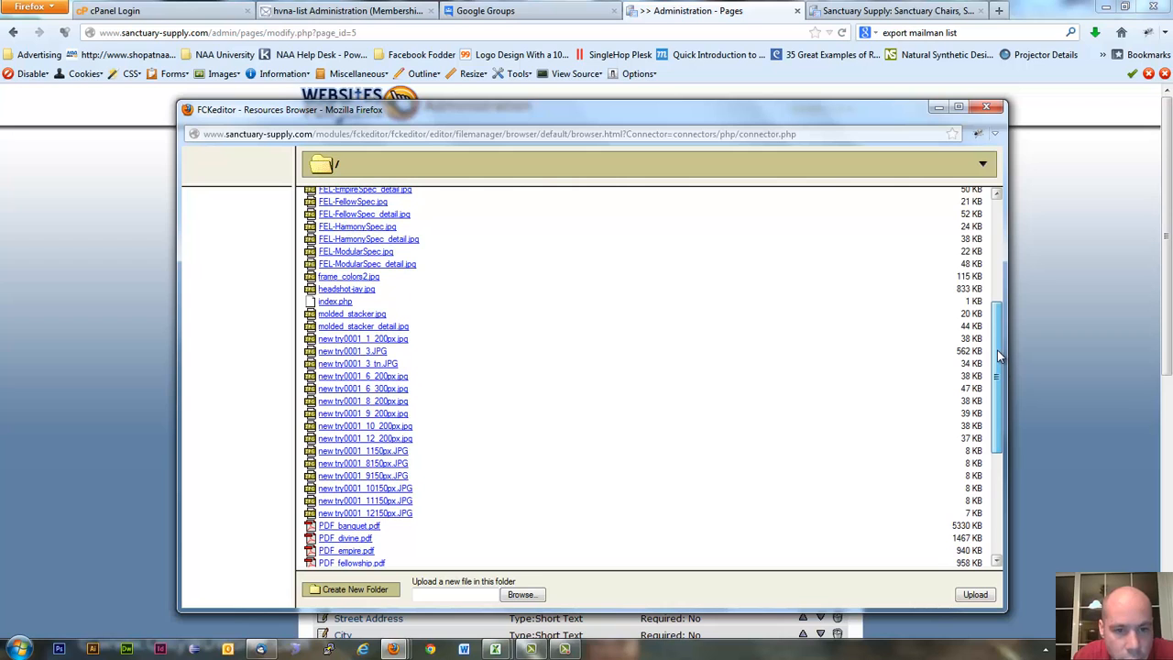
pyautogui.click(362, 289)
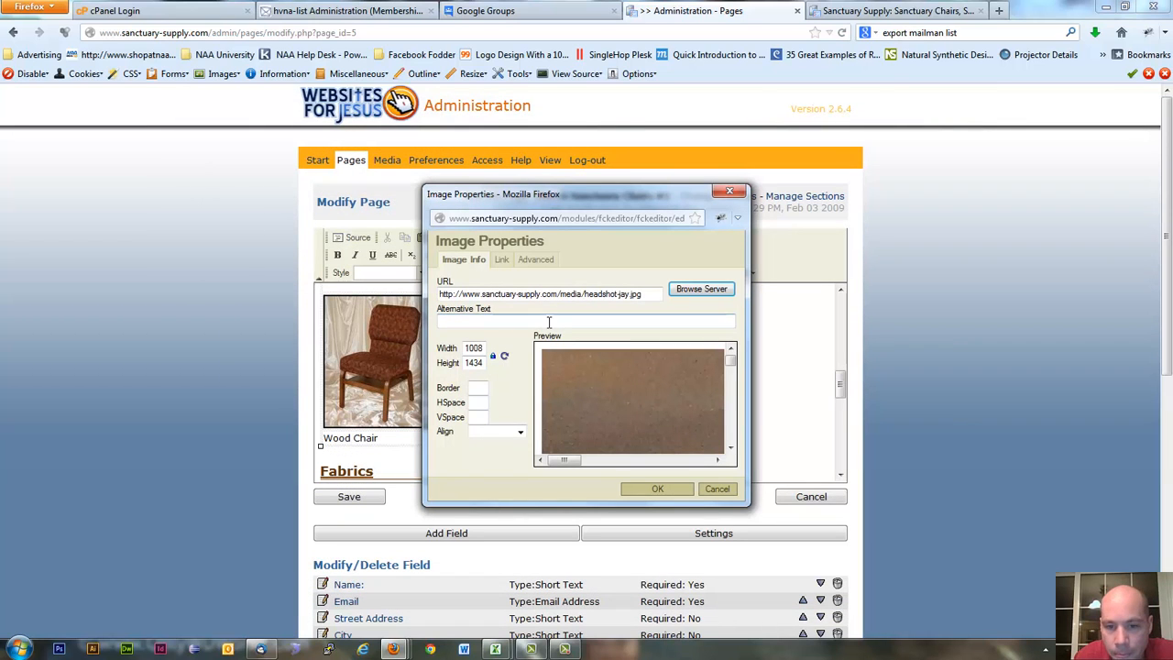
pyautogui.moveTo(565, 460)
pyautogui.mouseDown()
pyautogui.moveTo(702, 462)
pyautogui.moveTo(559, 464)
pyautogui.mouseUp()
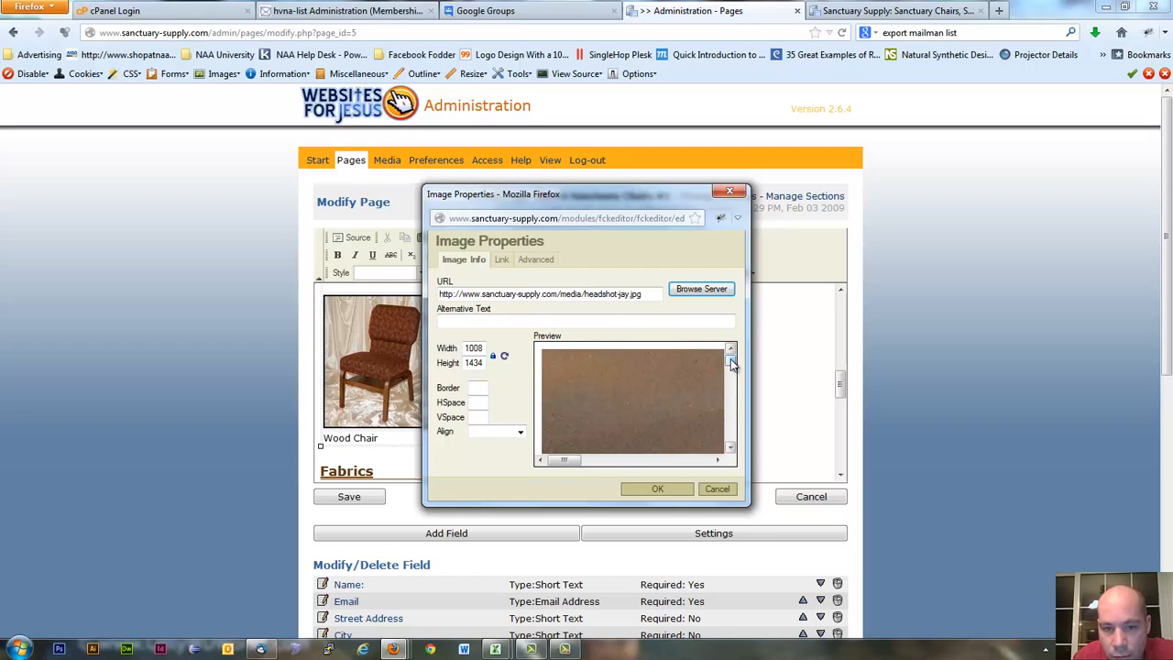
pyautogui.moveTo(731, 362)
pyautogui.mouseDown()
pyautogui.moveTo(733, 396)
pyautogui.moveTo(729, 360)
pyautogui.mouseUp()
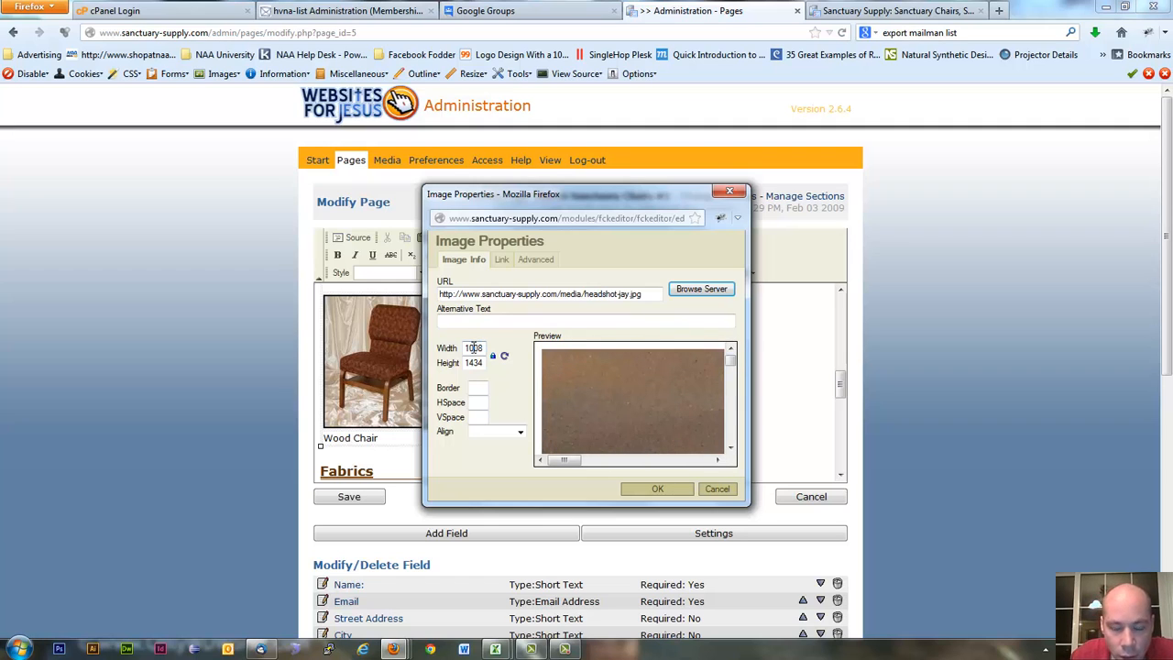
# Step: Set the image's width to 150 with proportions locked and insert it into the table cell
pyautogui.doubleClick(474, 348)
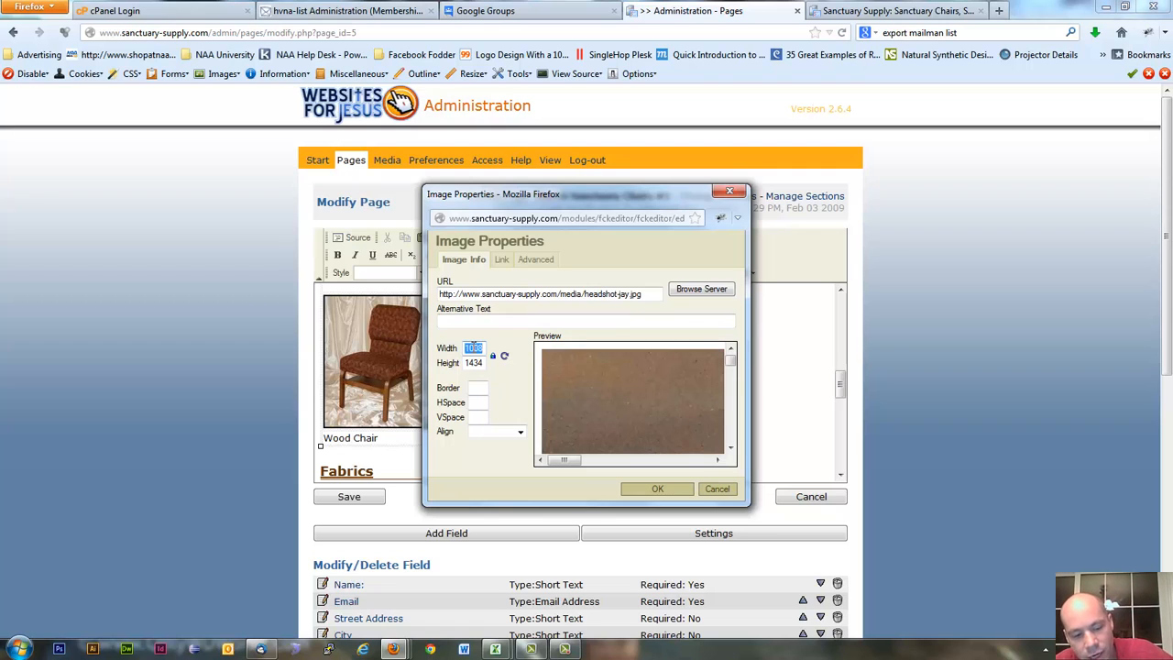
pyautogui.write('200')
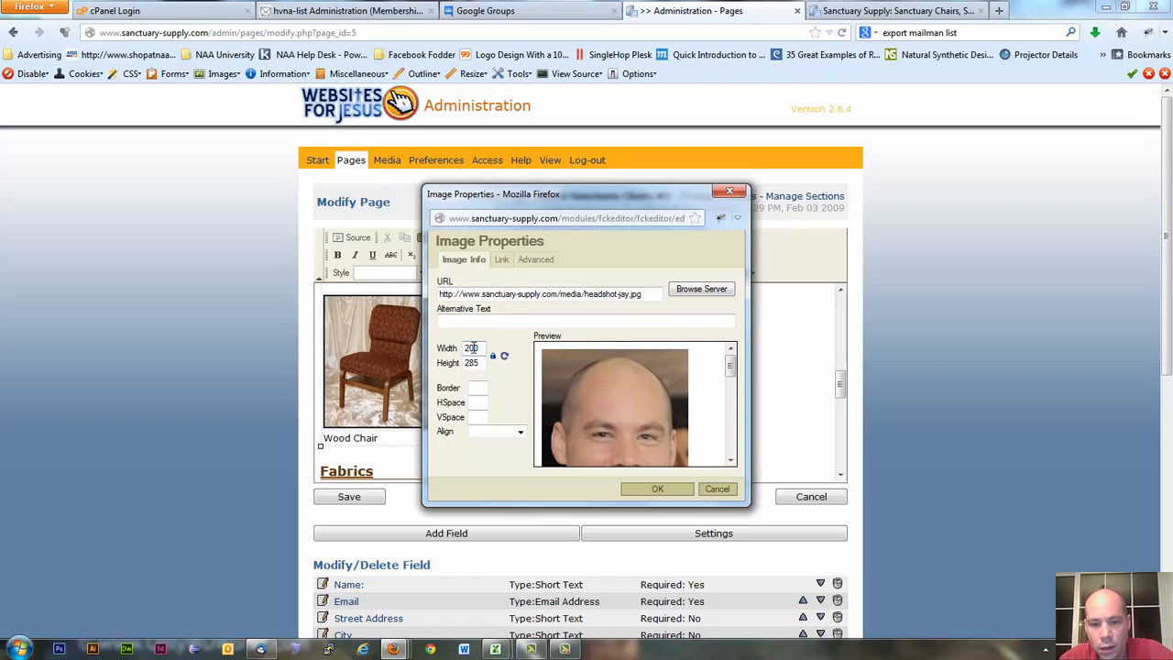
pyautogui.press('BackSpace')
pyautogui.press('BackSpace')
pyautogui.press('BackSpace')
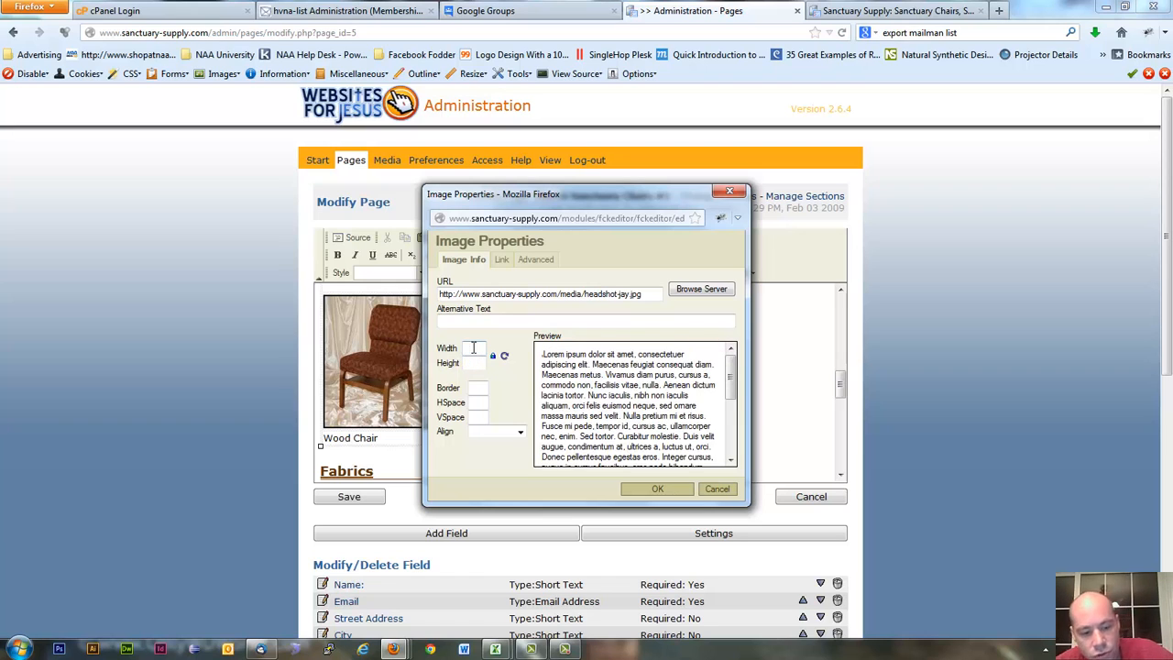
pyautogui.write('150')
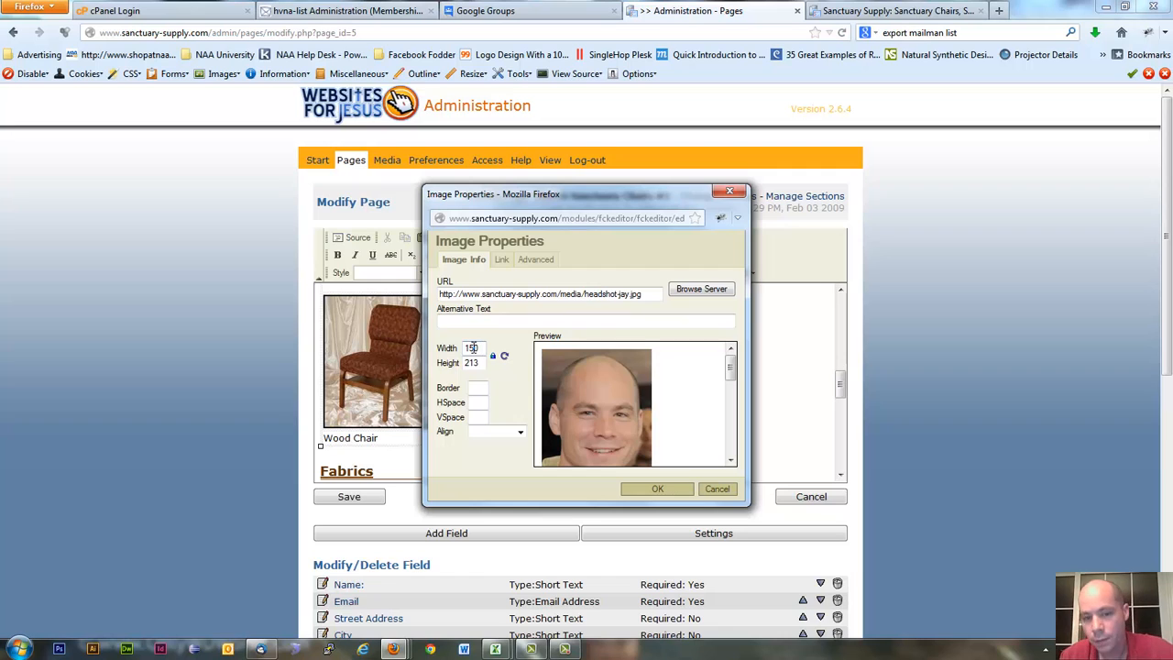
pyautogui.click(669, 490)
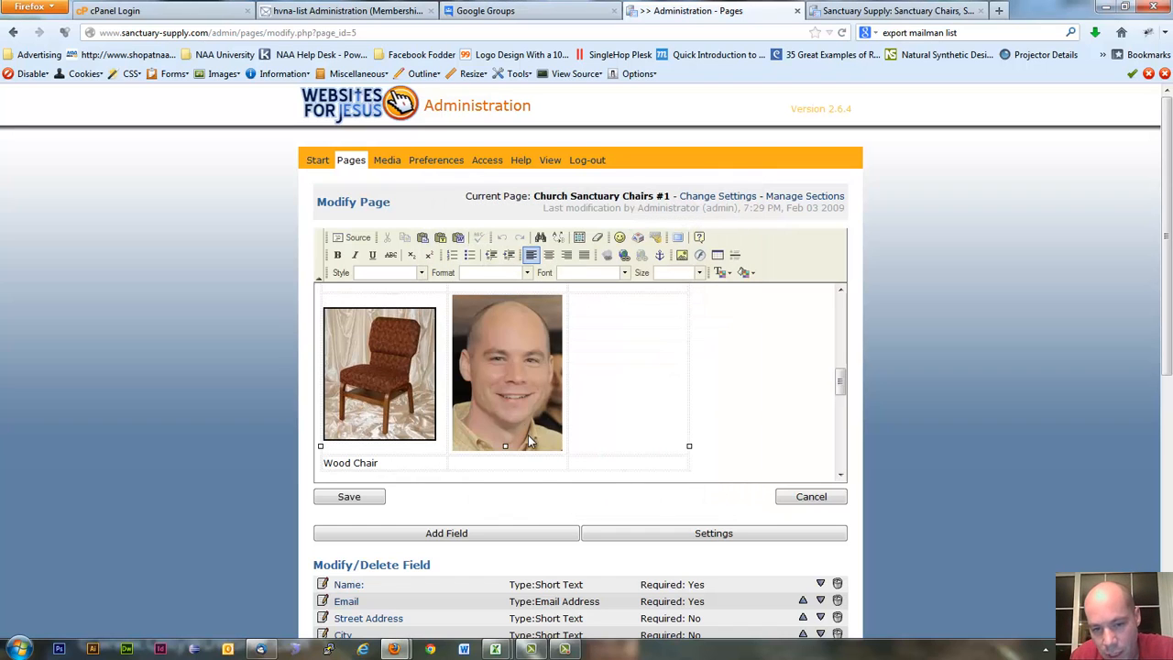
# Step: Add the caption "Jay Test Chair" in the table cell below the new picture and save the page
pyautogui.click(530, 466)
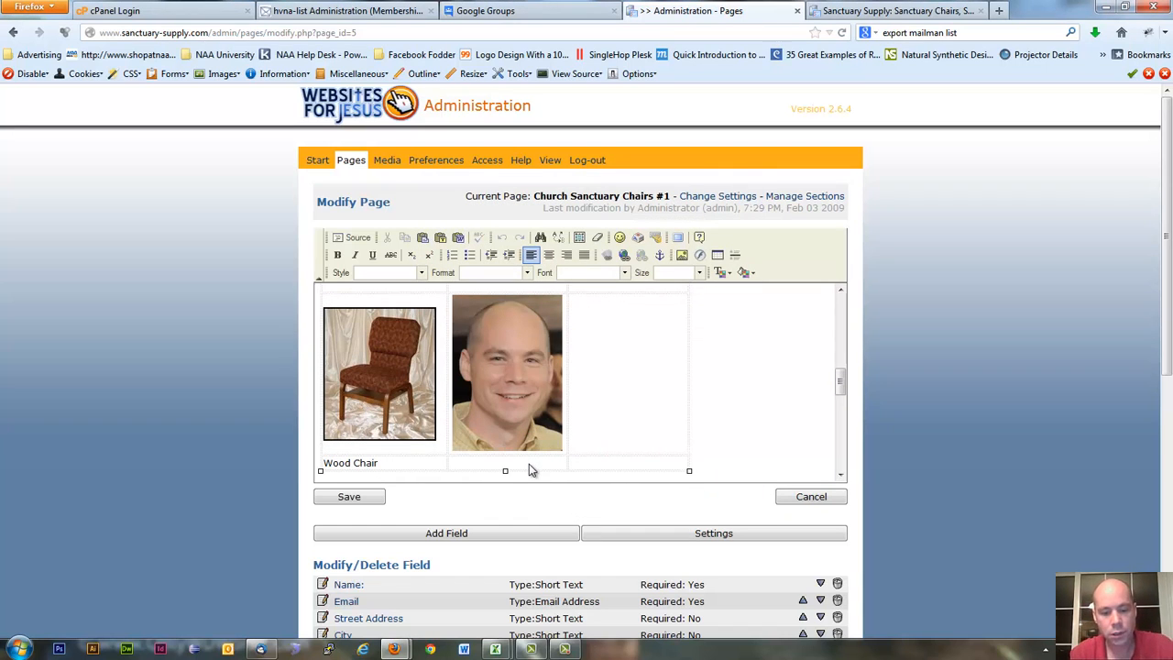
pyautogui.write('Jay Test Chair')
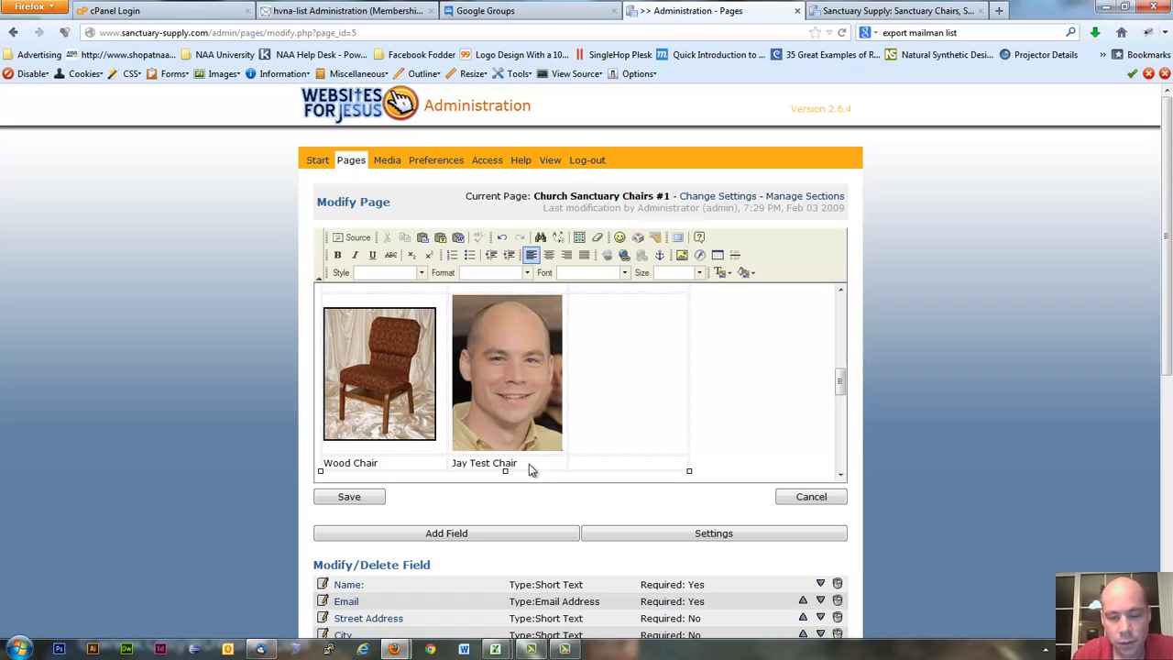
pyautogui.click(359, 495)
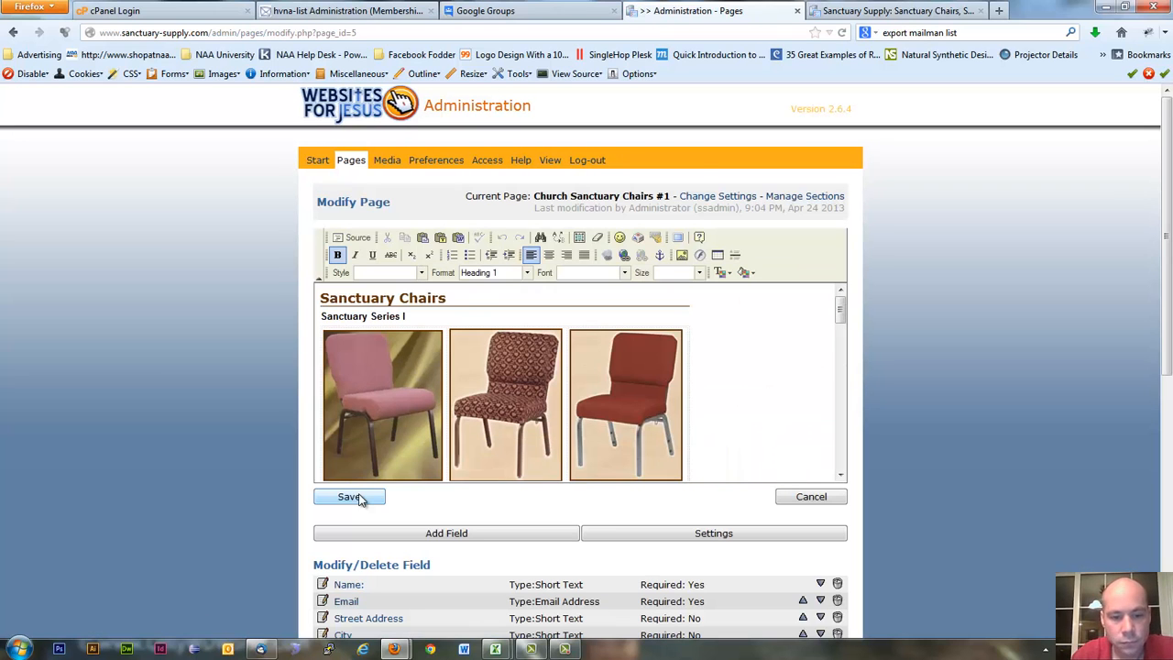
# Step: Reload the public Sanctuary Chairs page and check the new picture and caption beside the Wood Chair
pyautogui.click(914, 12)
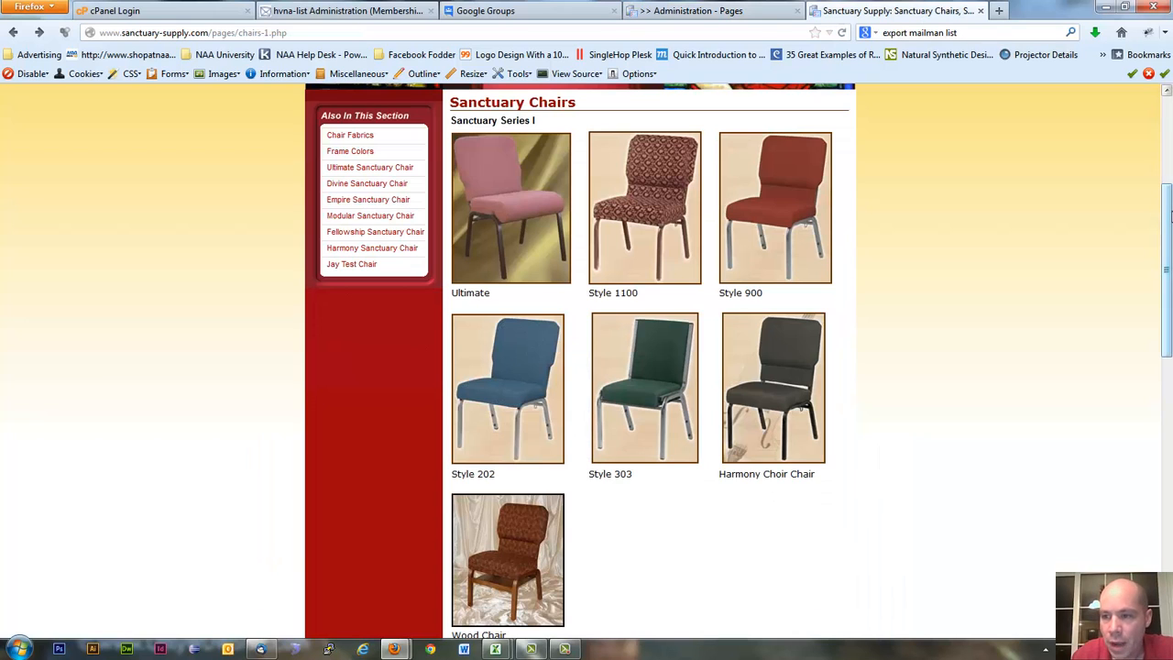
pyautogui.scroll(-1, 1170, 237)
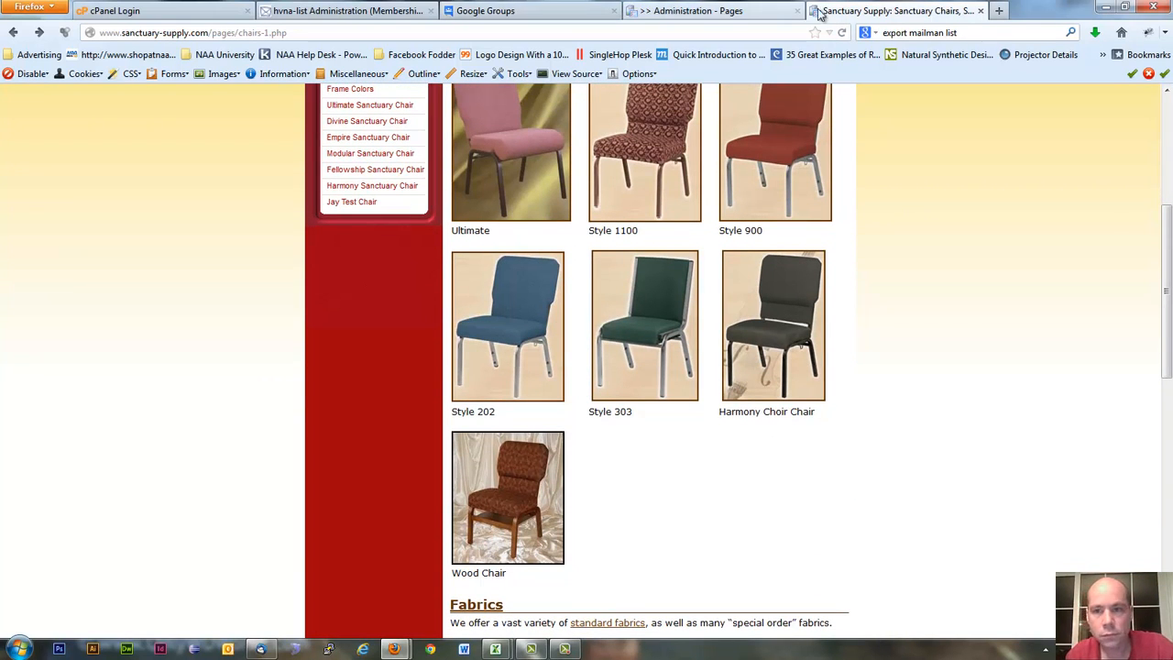
pyautogui.click(840, 33)
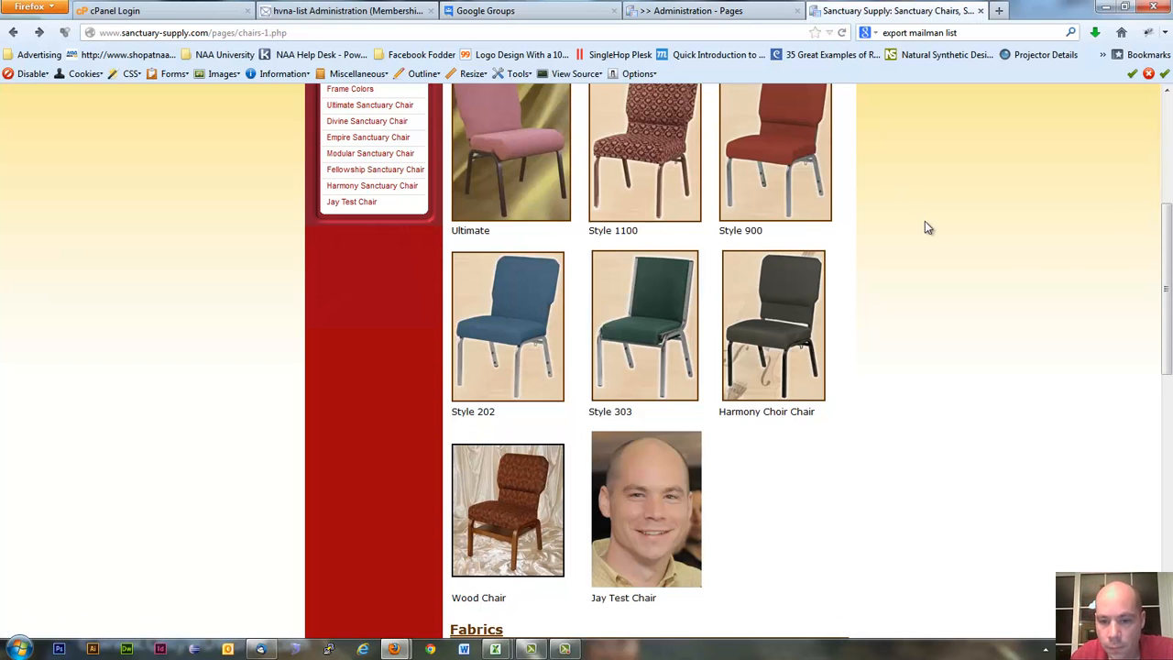
pyautogui.scroll(-3, 1169, 247)
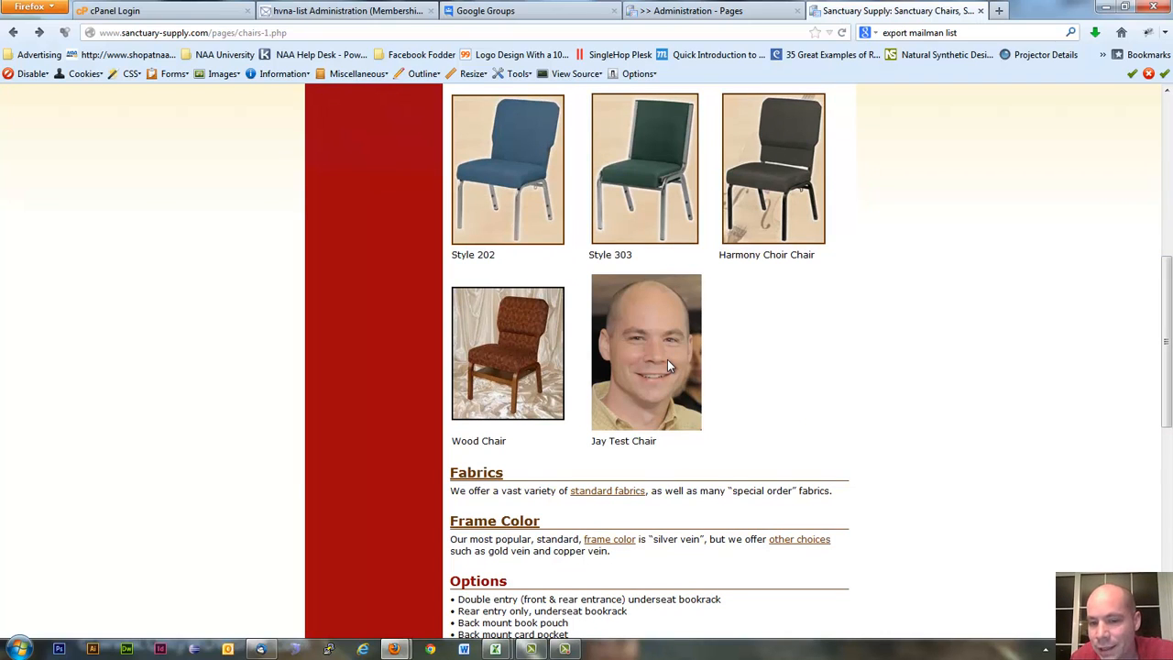
# Step: Return to the page editor and try to insert an internal Website Baker link on the picture above the Jay Test Chair caption
pyautogui.click(717, 11)
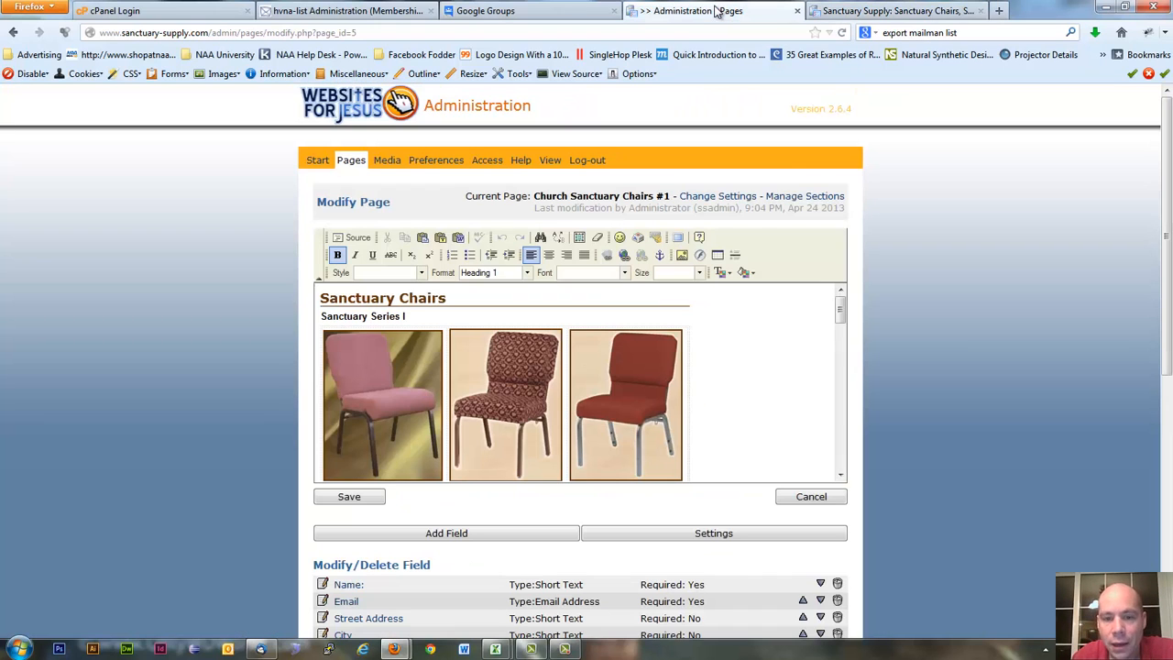
pyautogui.moveTo(841, 313); pyautogui.dragTo(850, 378)
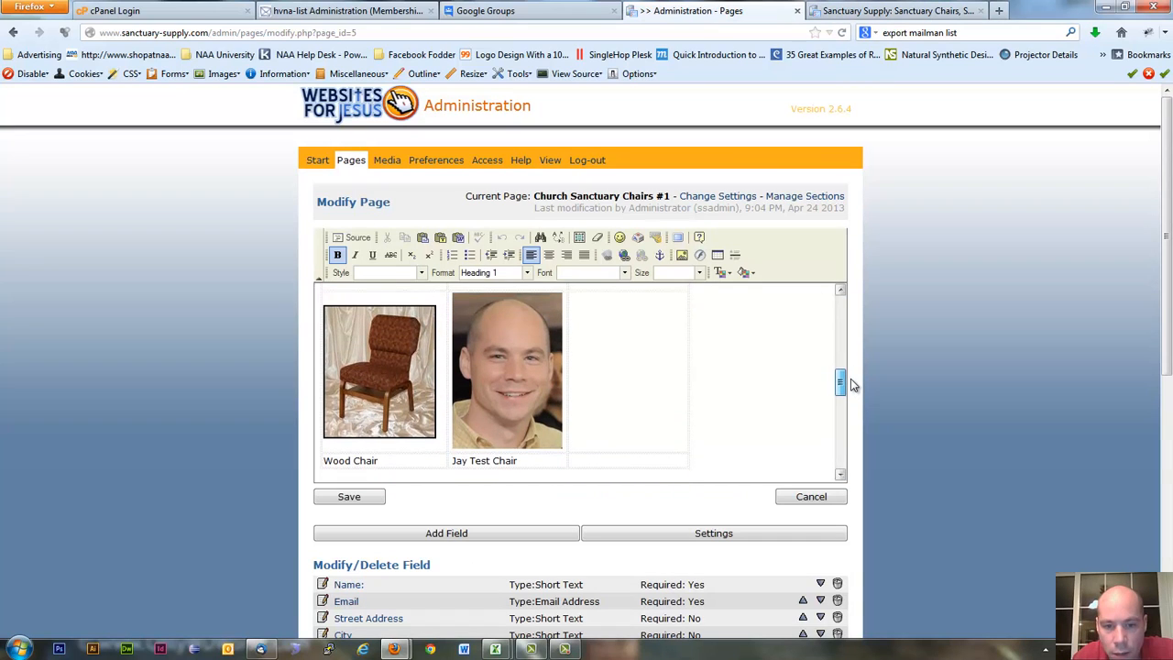
pyautogui.click(513, 394)
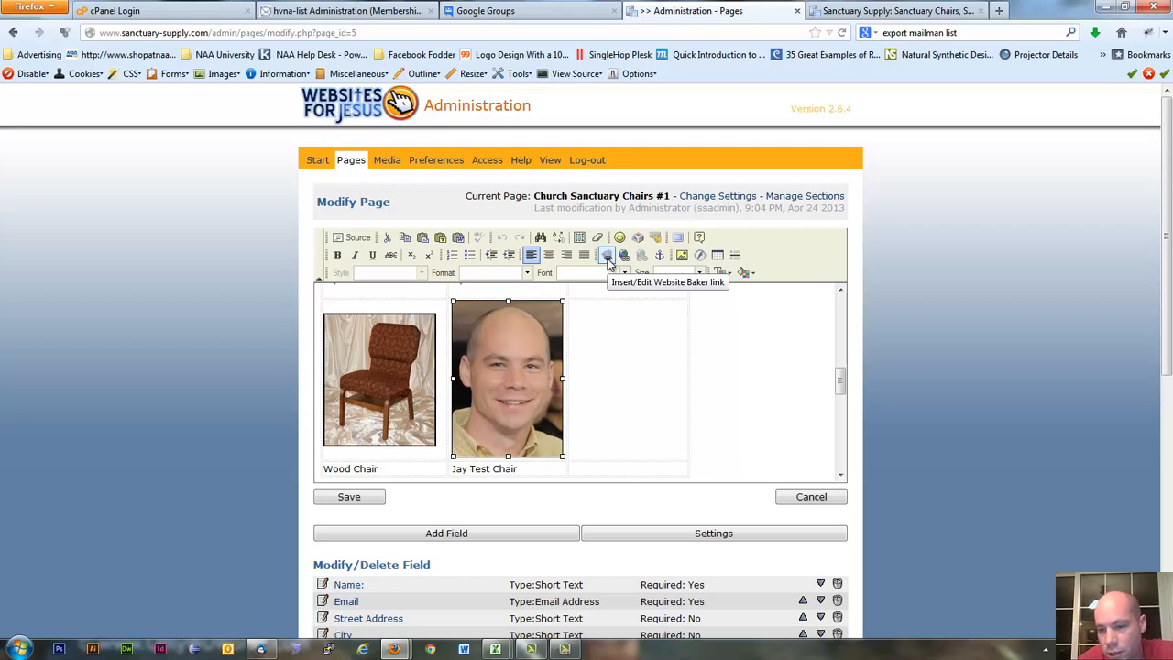
pyautogui.click(607, 256)
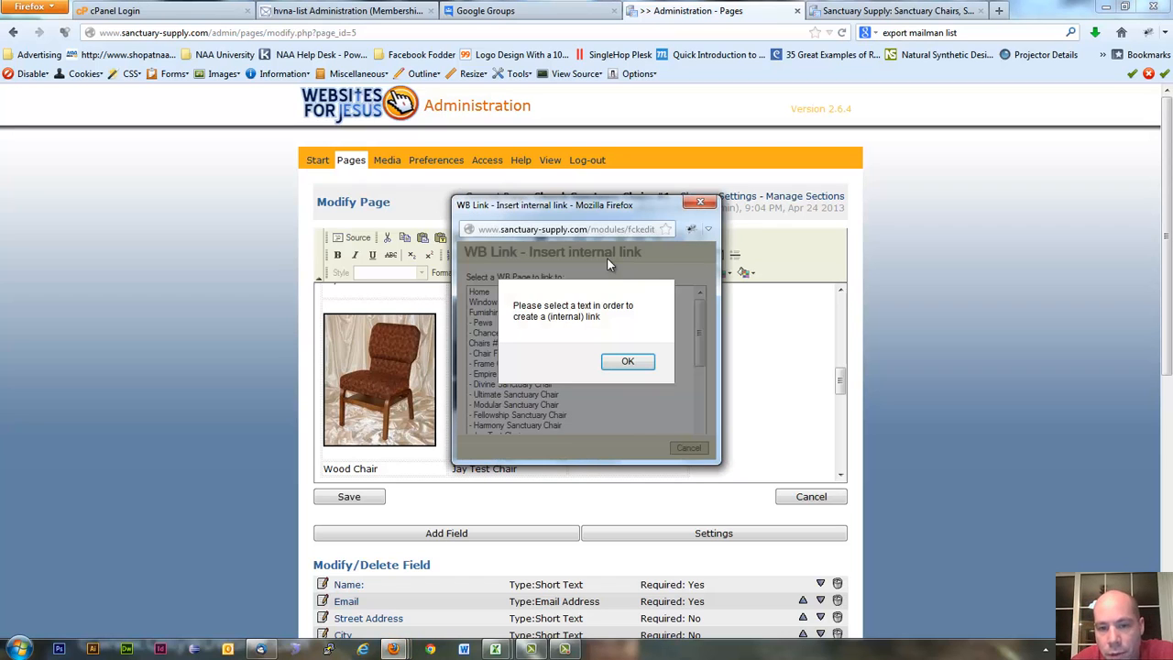
pyautogui.click(628, 362)
pyautogui.click(529, 335)
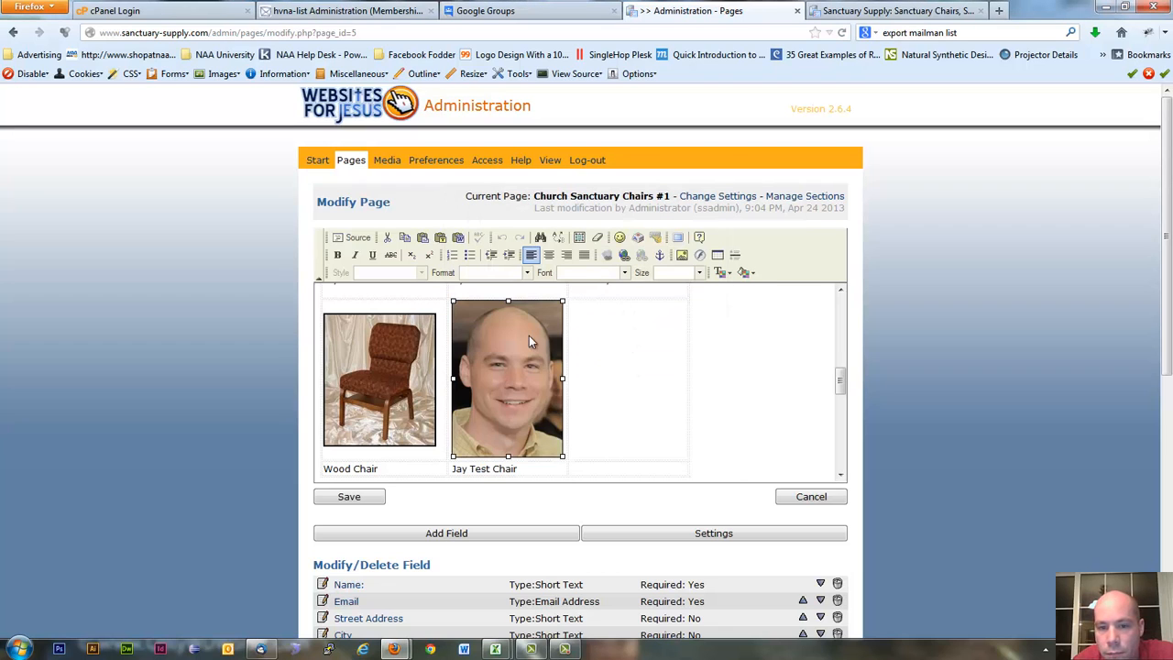
pyautogui.click(608, 256)
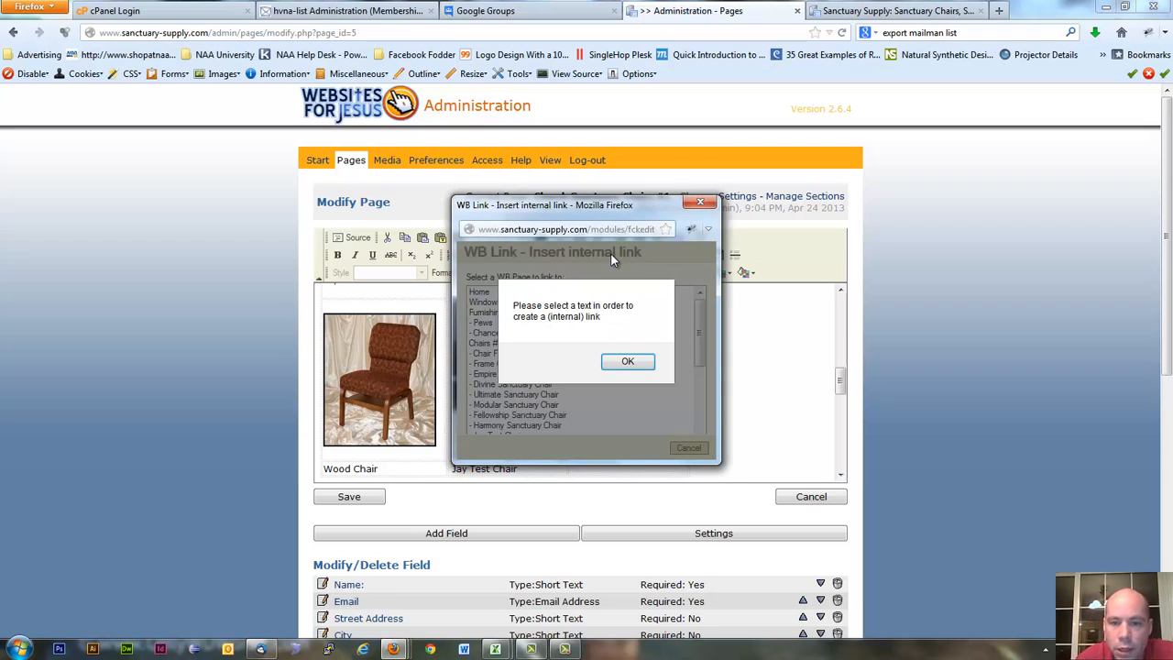
pyautogui.click(627, 362)
pyautogui.click(562, 389)
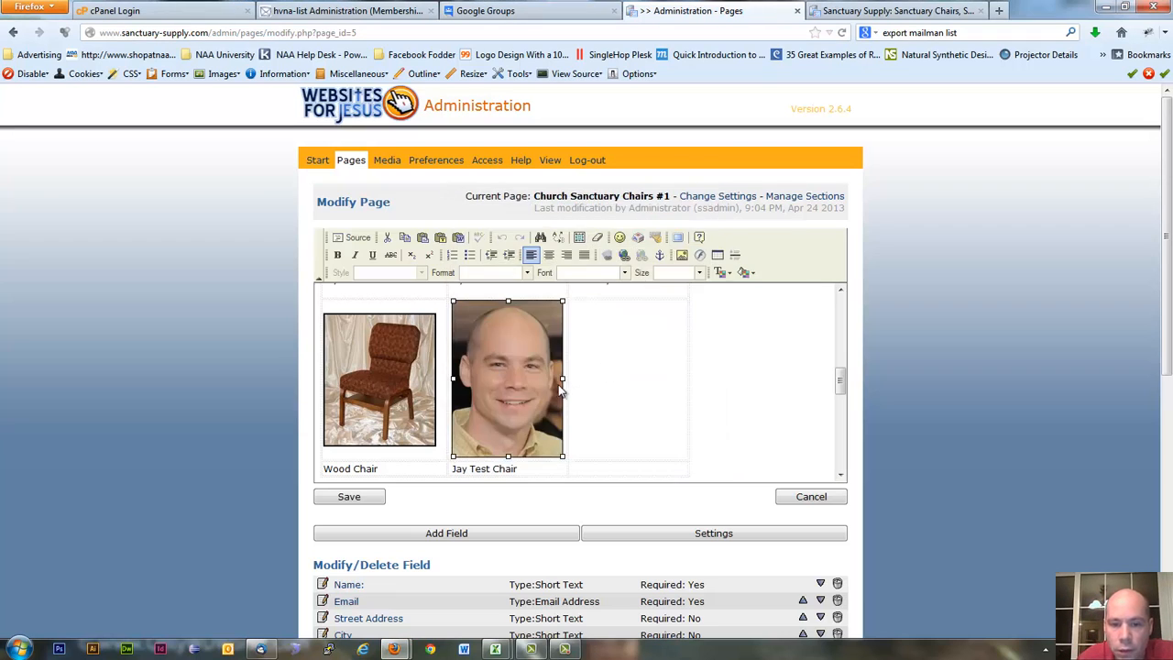
pyautogui.click(565, 408)
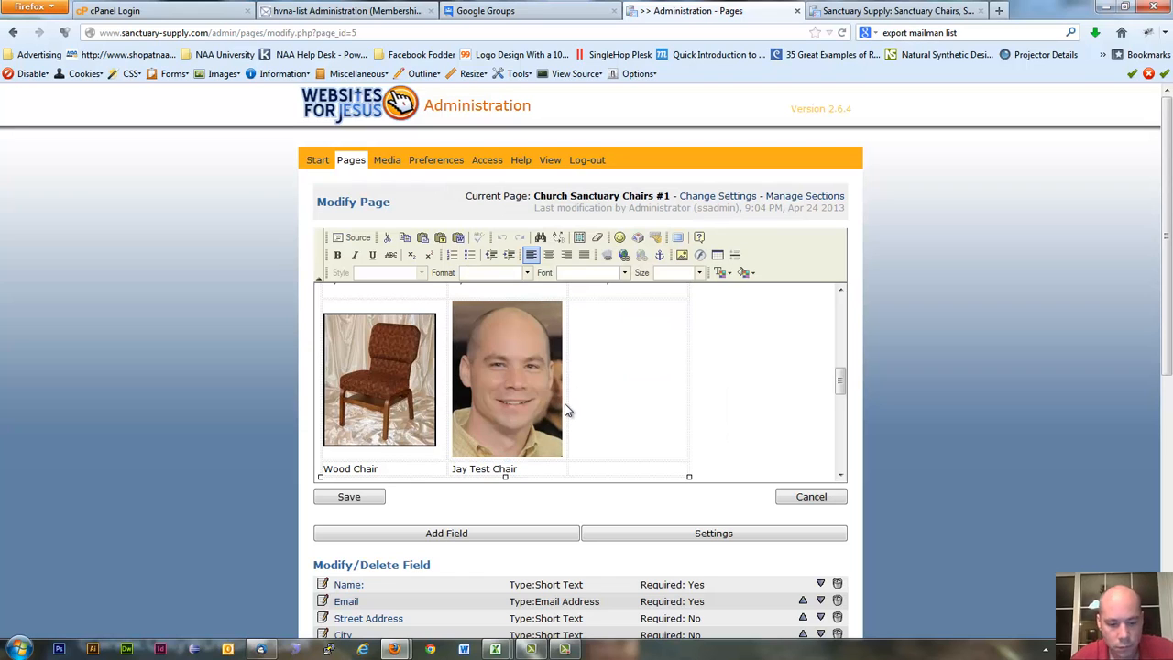
pyautogui.click(563, 409)
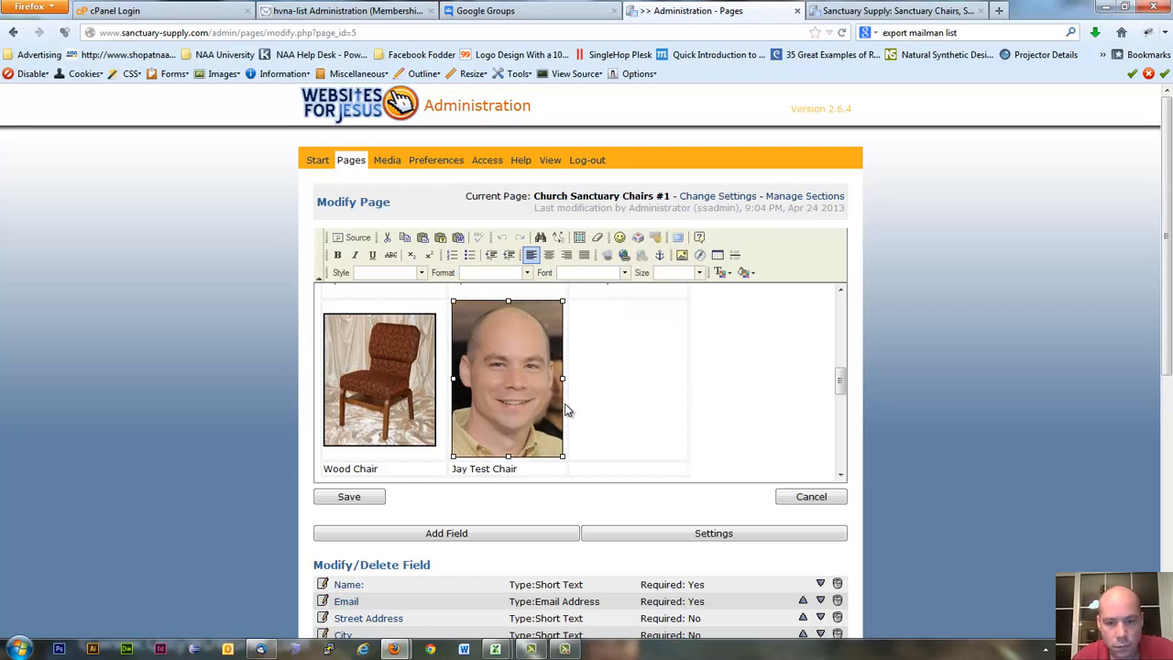
pyautogui.click(608, 254)
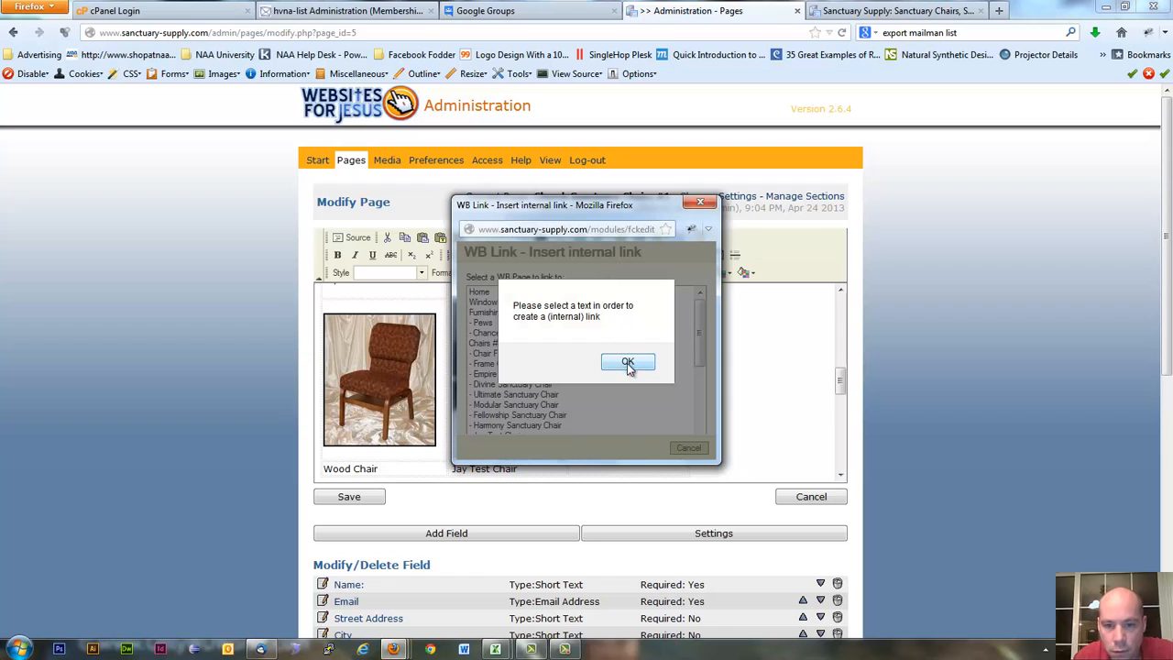
pyautogui.click(630, 363)
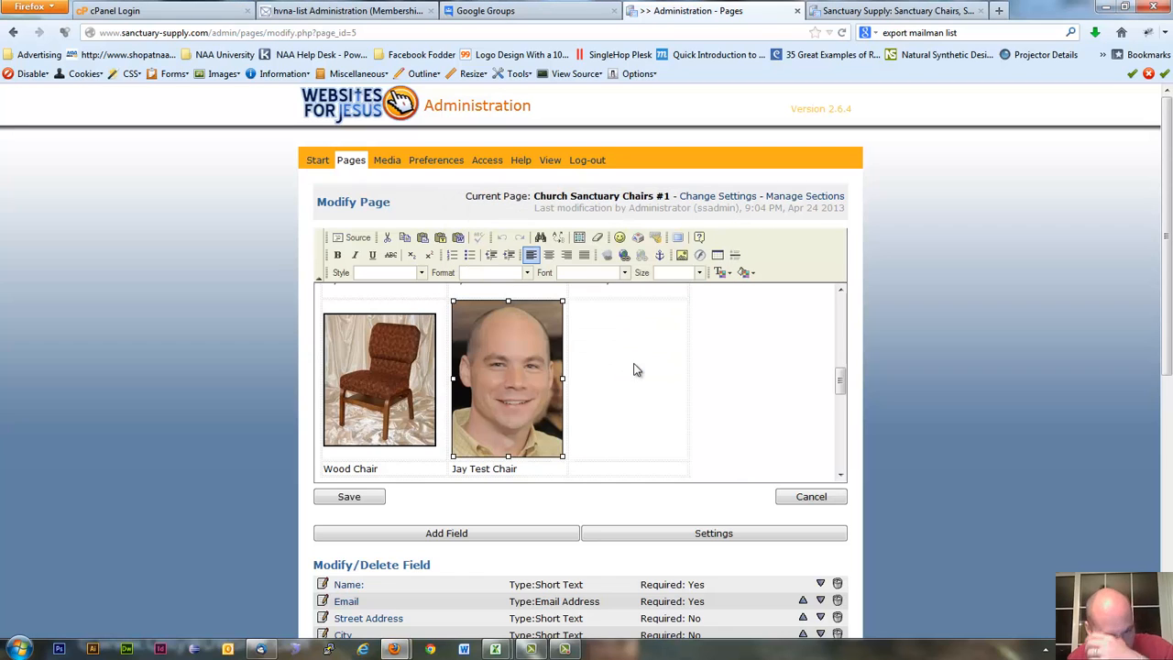
# Step: Look through the link info, target and advanced options of a regular link for the Jay Test Chair picture, leaving without adding one
pyautogui.click(417, 382)
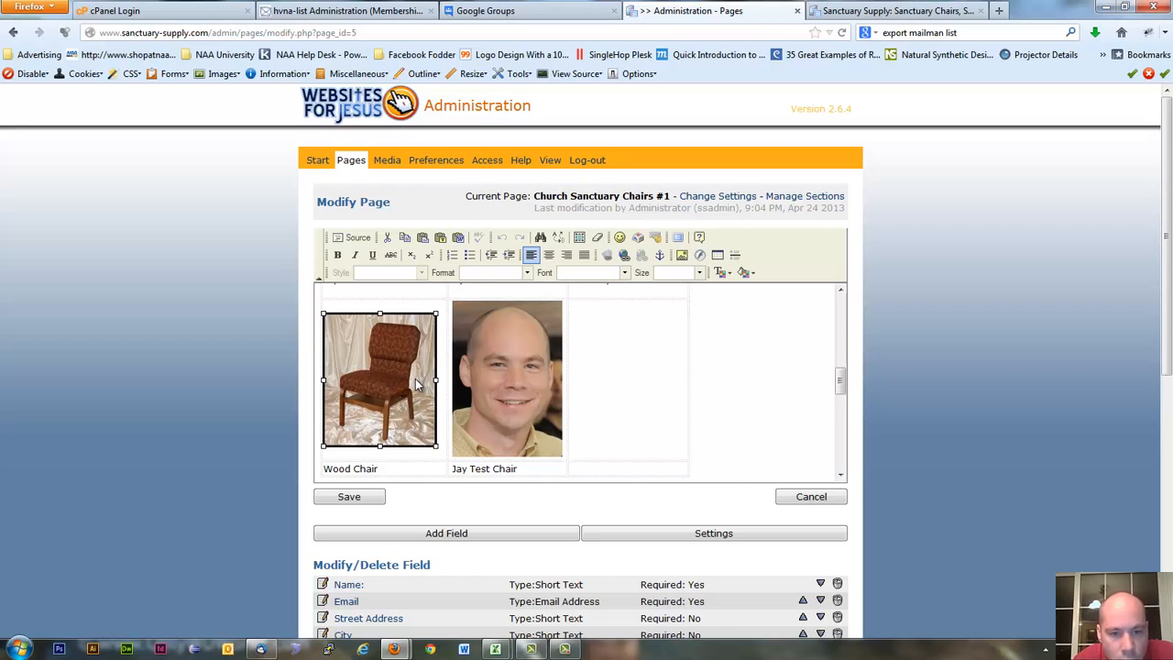
pyautogui.click(502, 380)
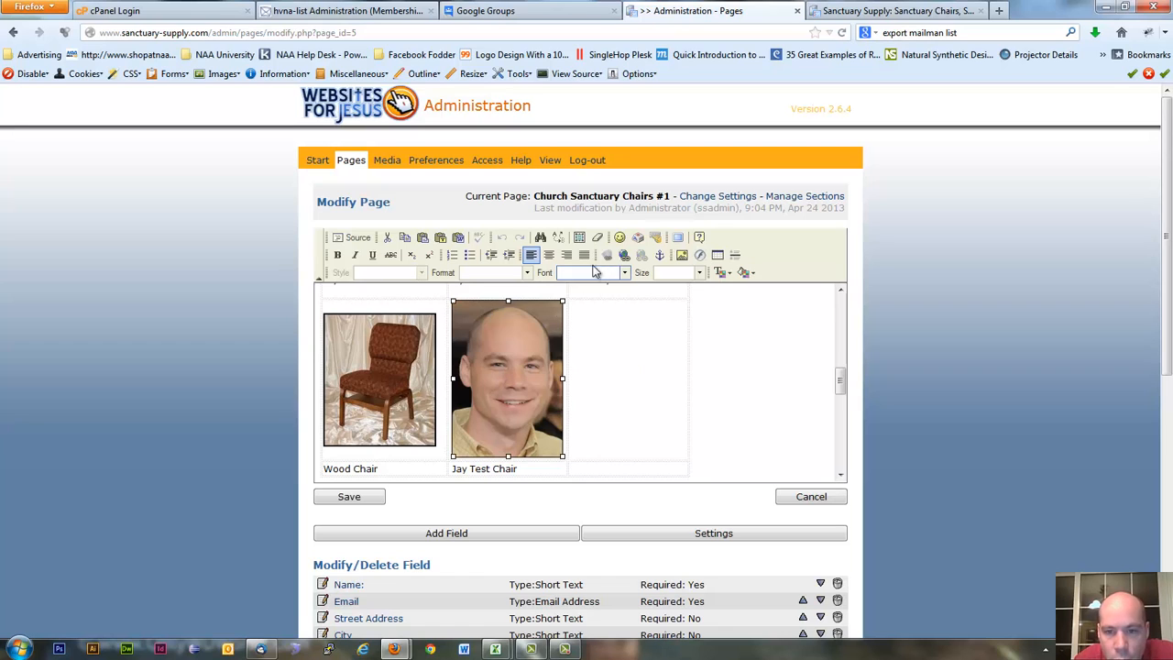
pyautogui.click(622, 255)
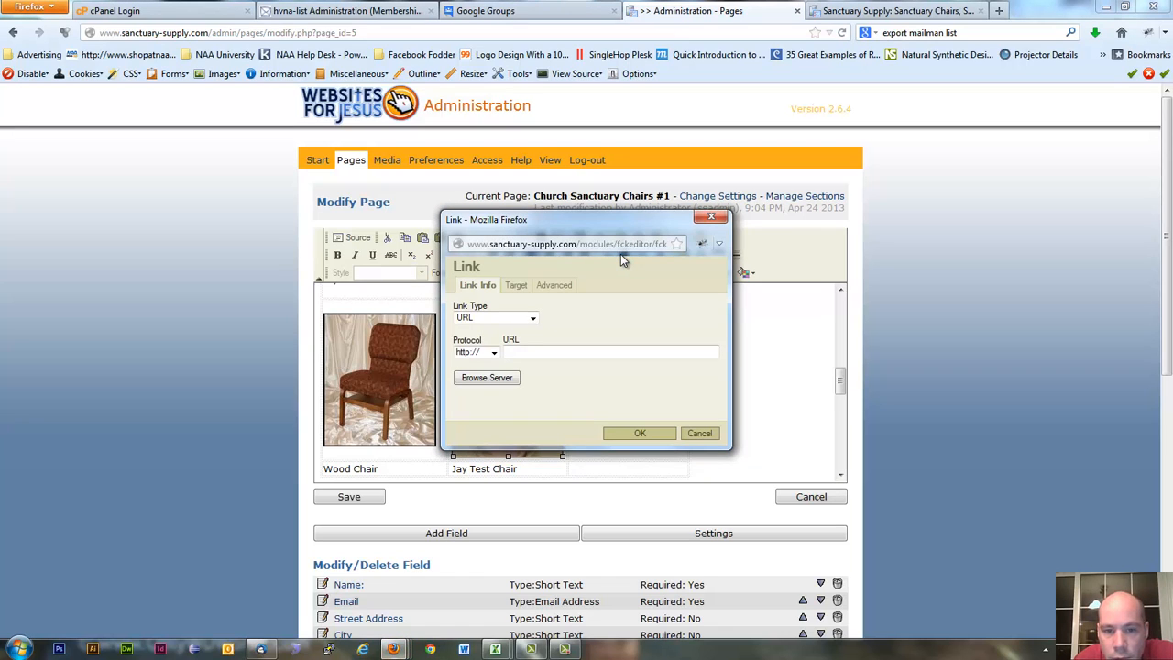
pyautogui.click(524, 286)
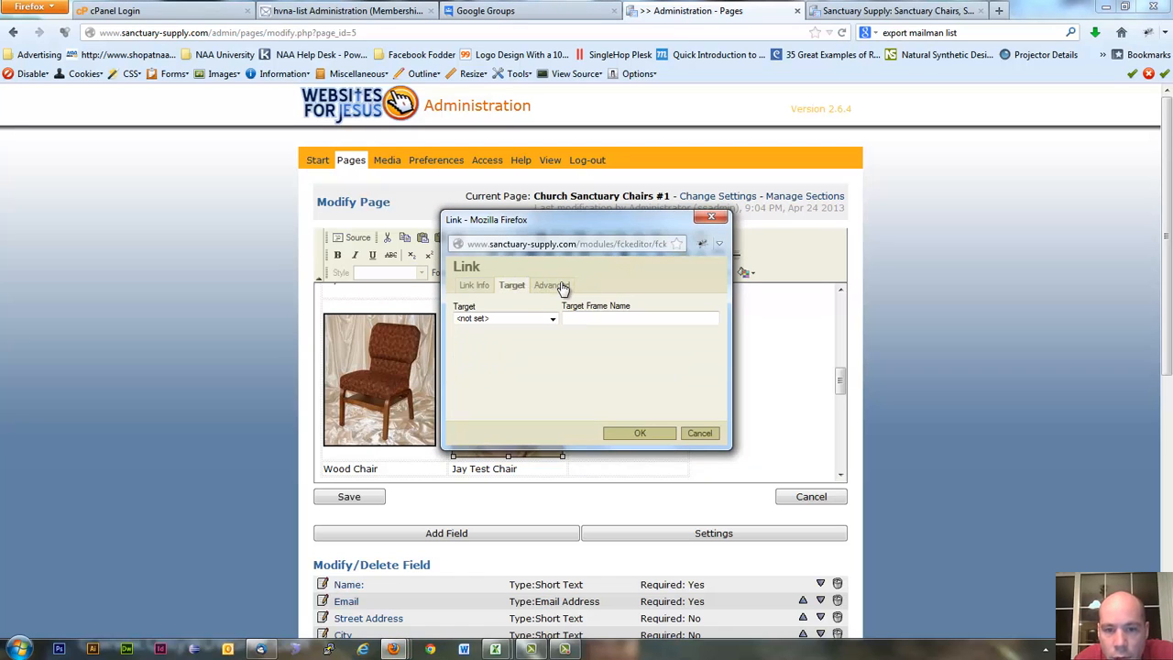
pyautogui.click(562, 287)
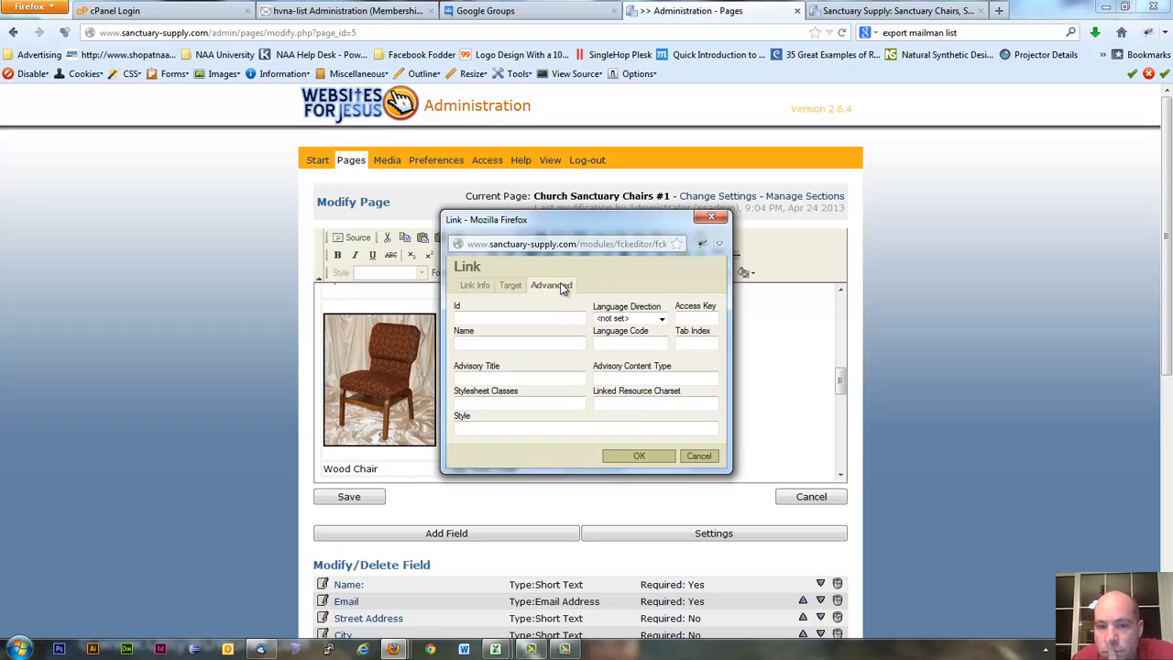
pyautogui.click(477, 292)
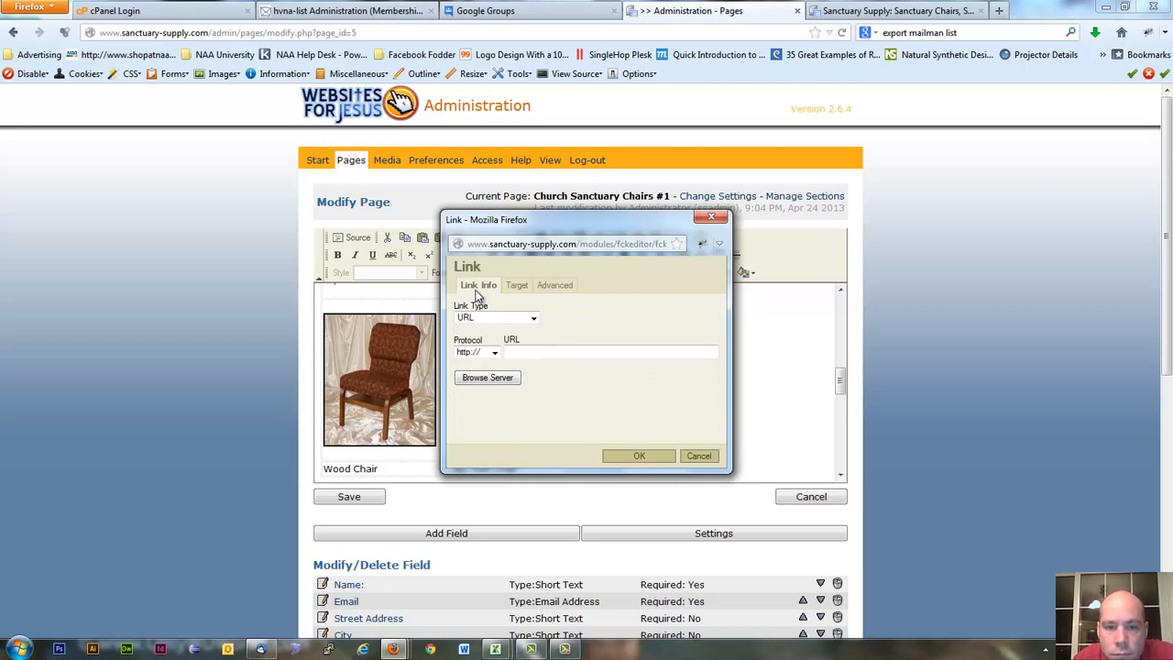
pyautogui.click(688, 455)
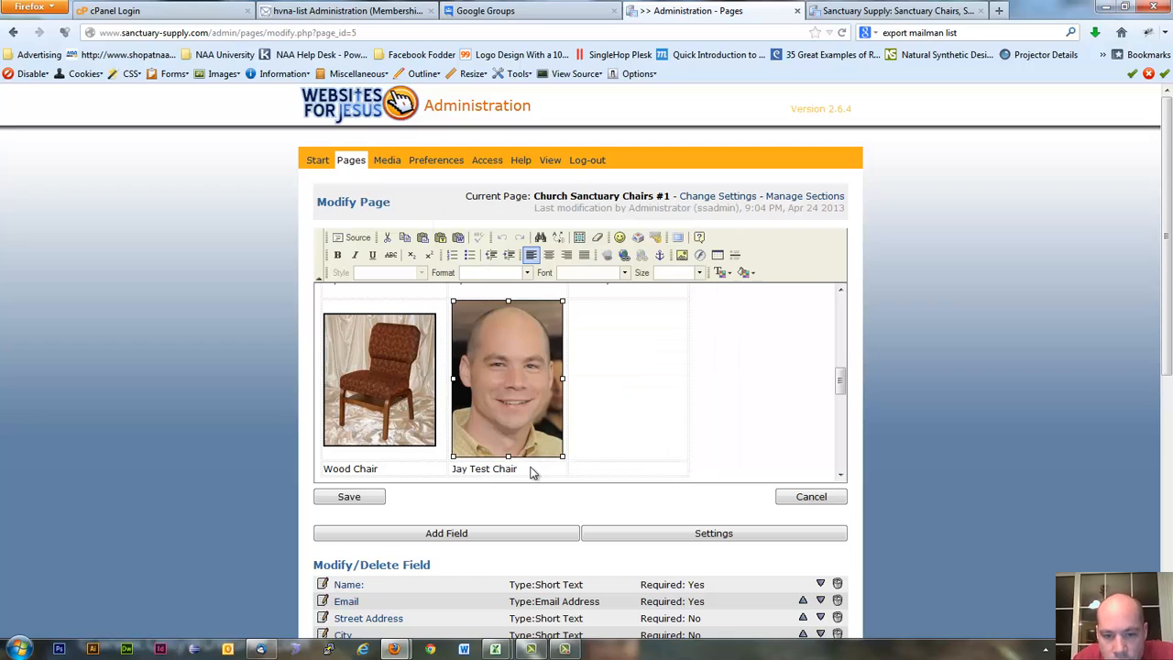
# Step: Examine the list of internal pages available for linking the Jay Test Chair caption text, leaving without adding a link
pyautogui.moveTo(536, 473); pyautogui.dragTo(456, 475)
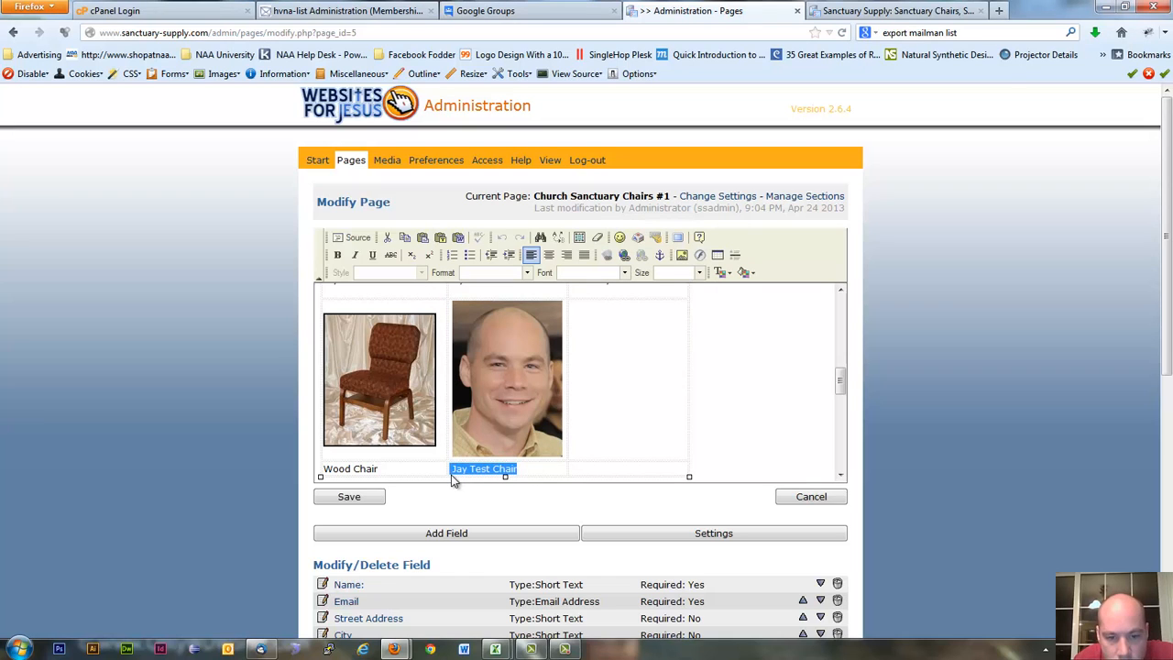
pyautogui.tripleClick(527, 473)
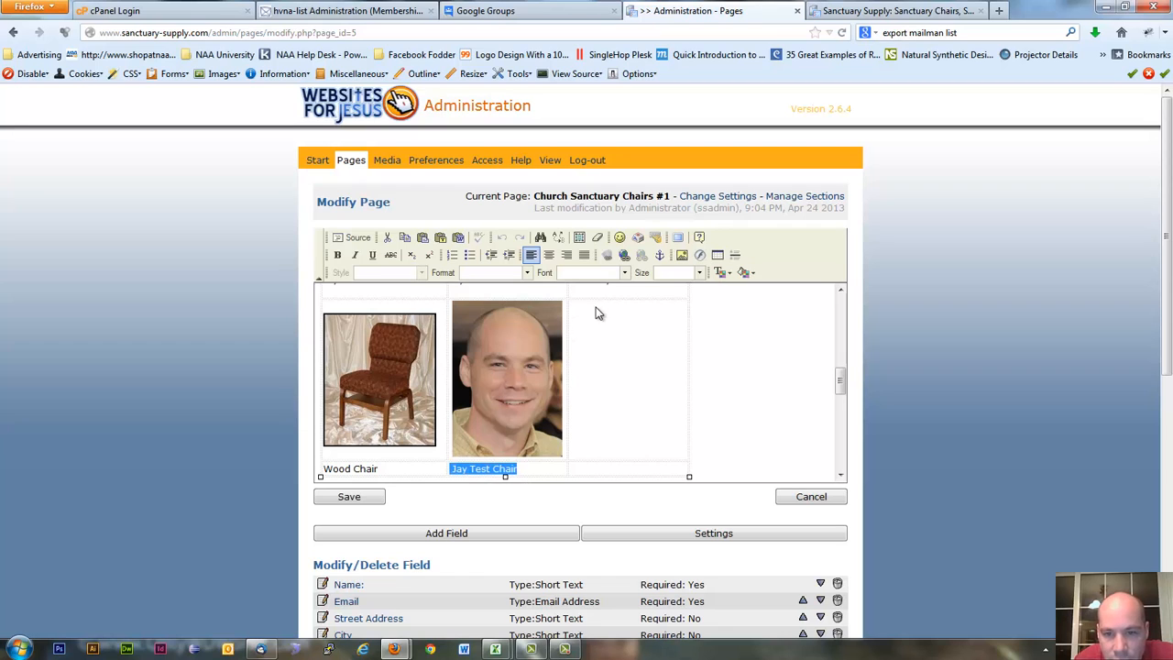
pyautogui.click(607, 255)
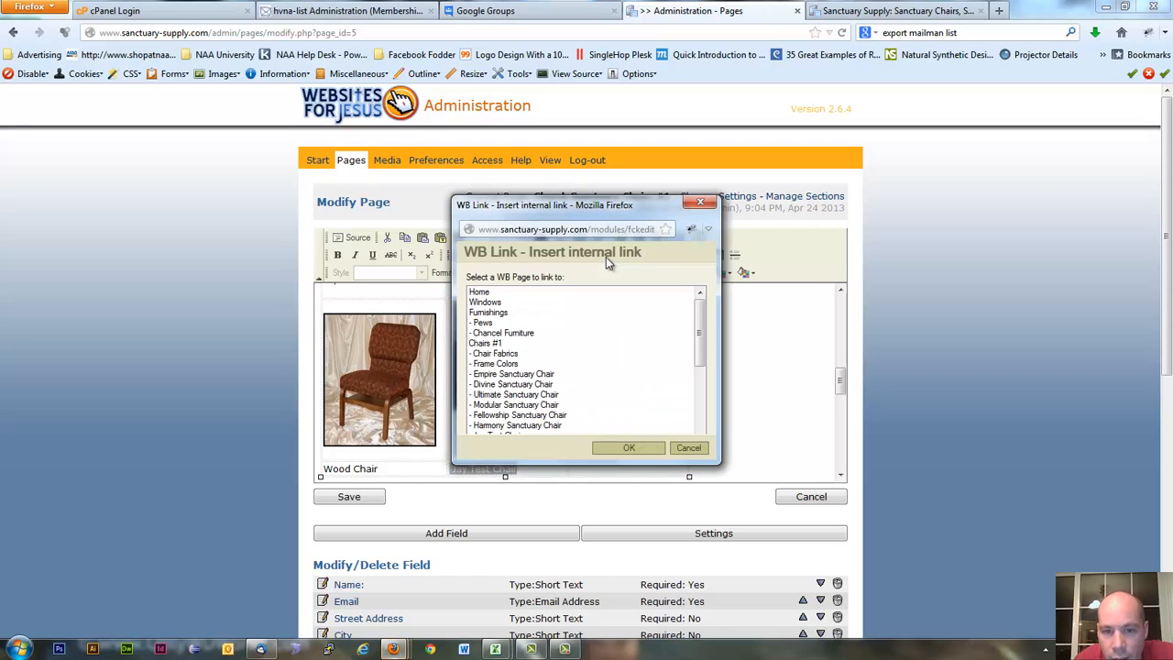
pyautogui.click(689, 449)
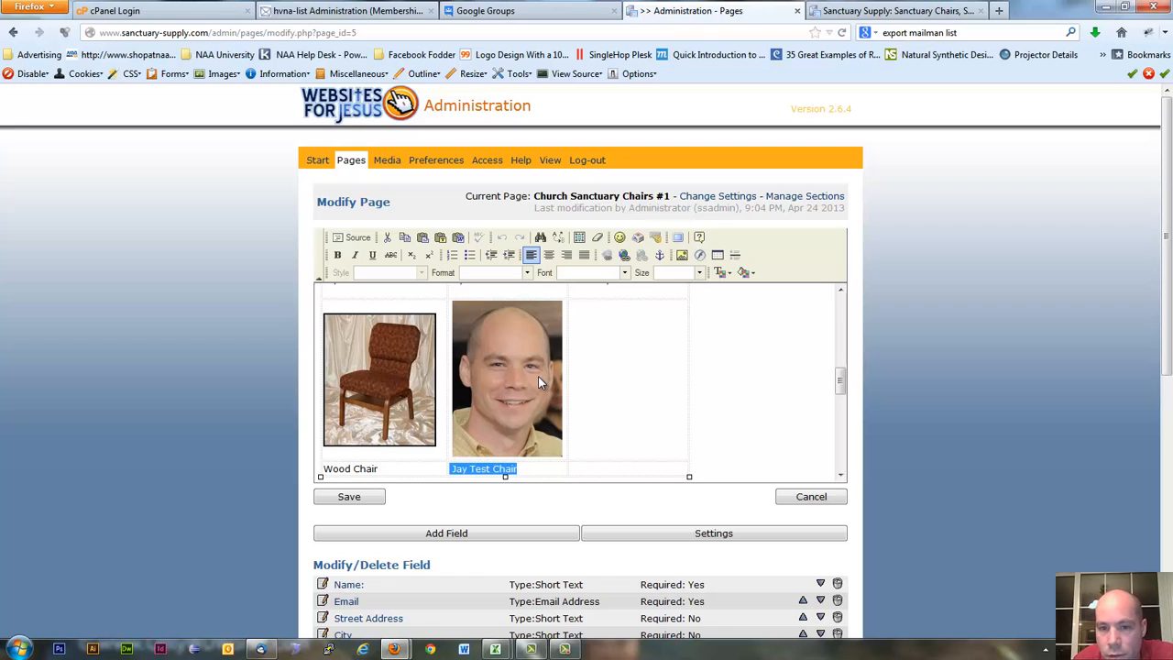
# Step: Open the public Jay Test Chair page from the section links on the Sanctuary Chairs page and copy its web address
pyautogui.click(897, 15)
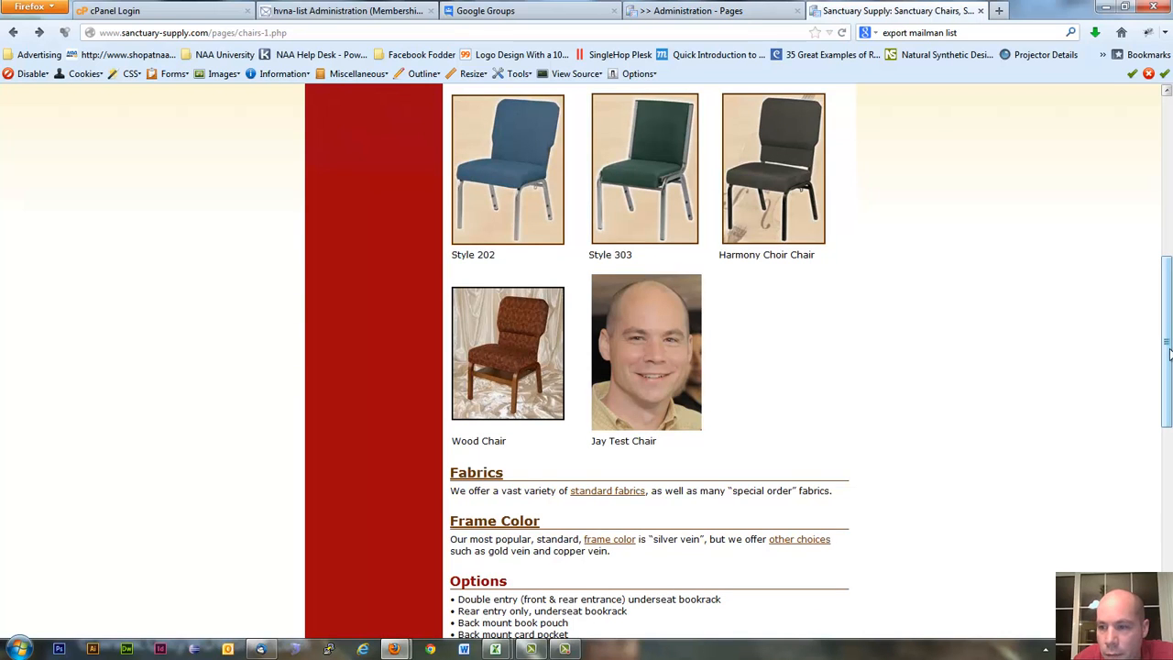
pyautogui.scroll(5, 1147, 231)
pyautogui.scroll(2, 1147, 231)
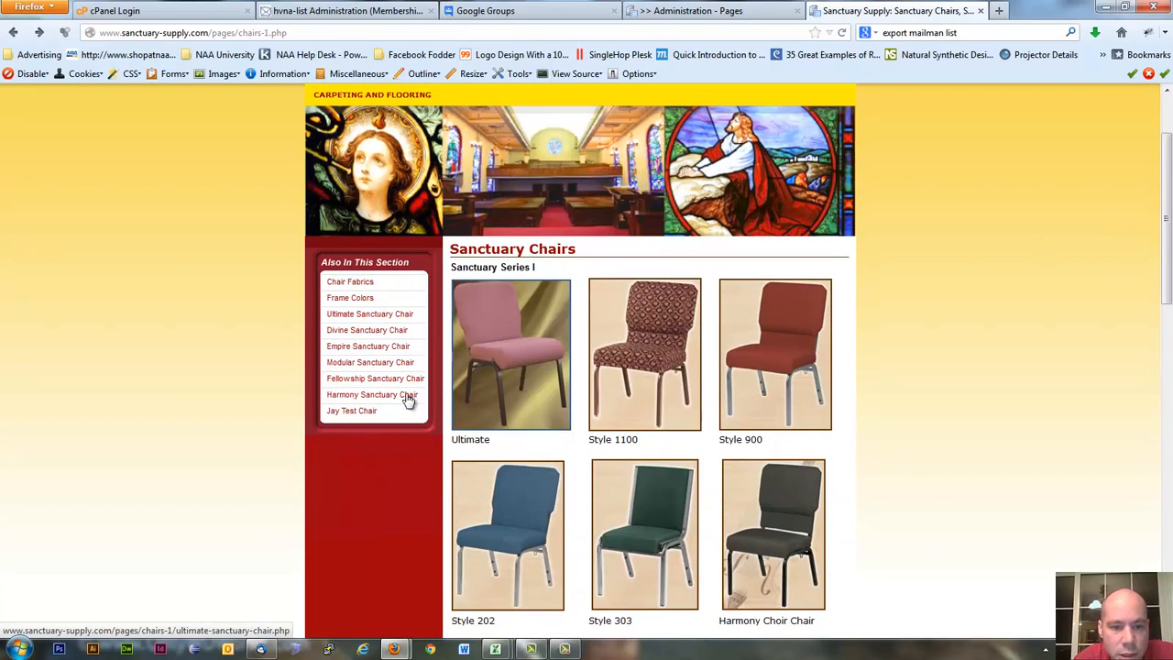
pyautogui.click(346, 413)
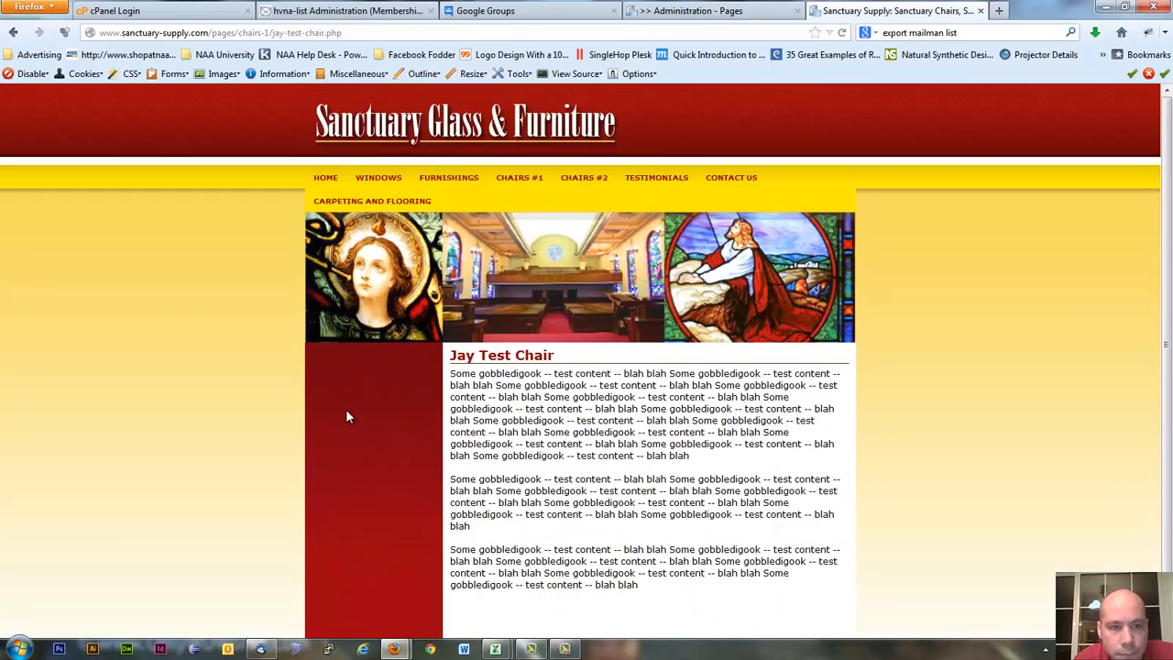
pyautogui.click(347, 31)
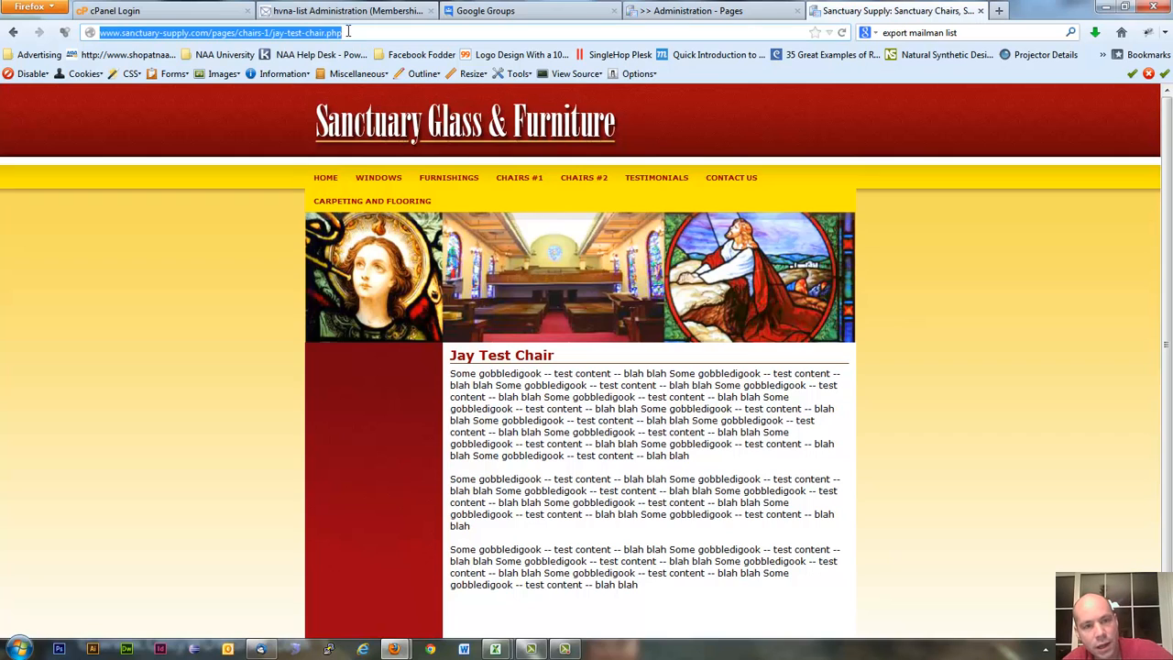
pyautogui.rightClick(328, 35)
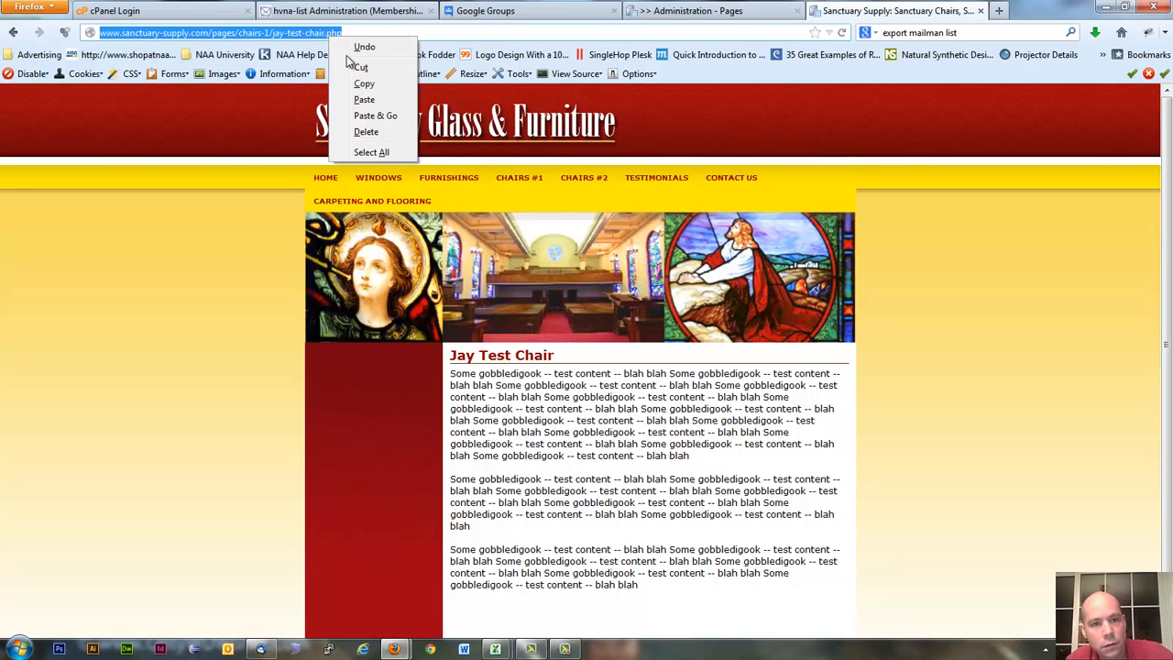
pyautogui.click(365, 85)
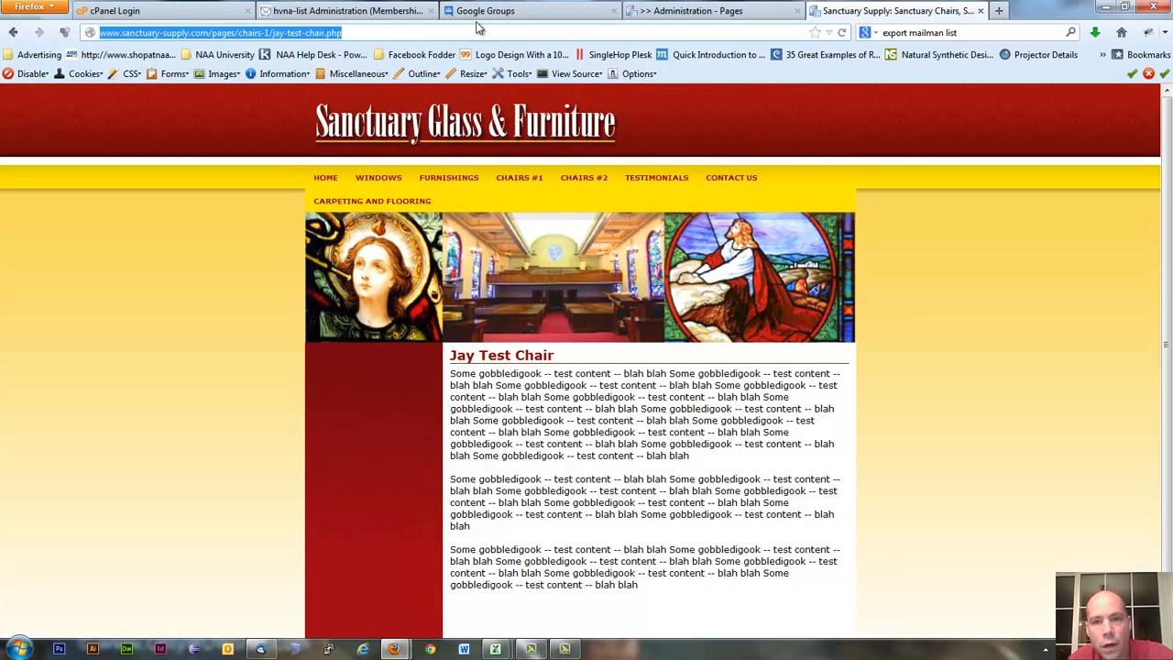
pyautogui.click(694, 10)
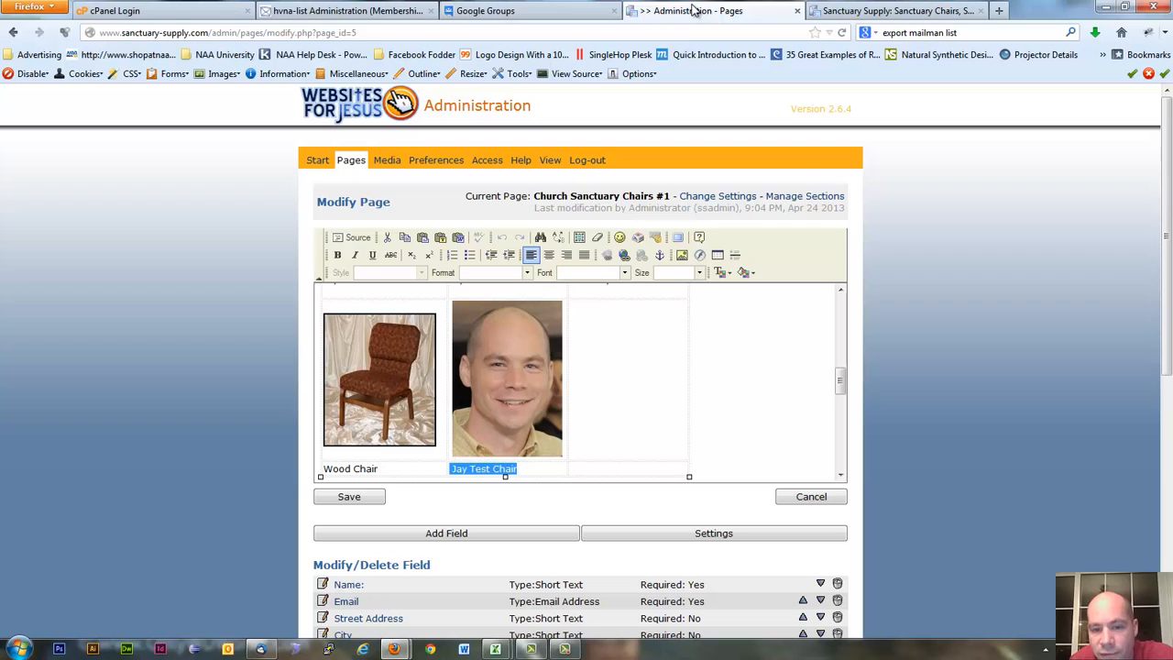
pyautogui.click(499, 391)
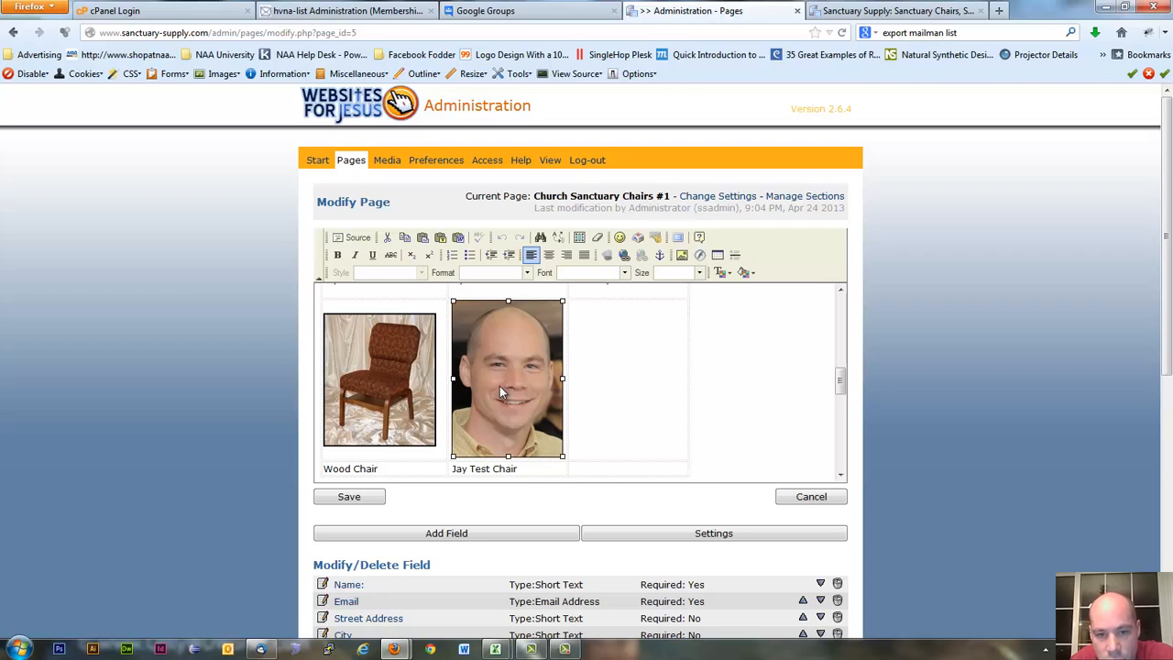
pyautogui.click(629, 259)
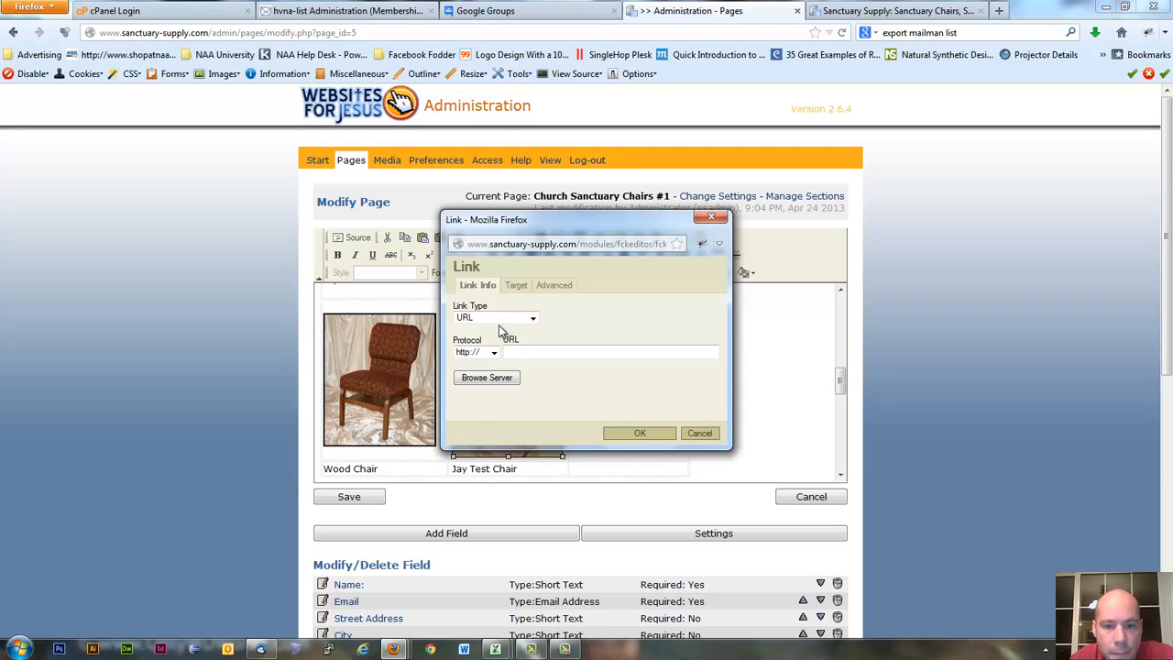
pyautogui.click(521, 351)
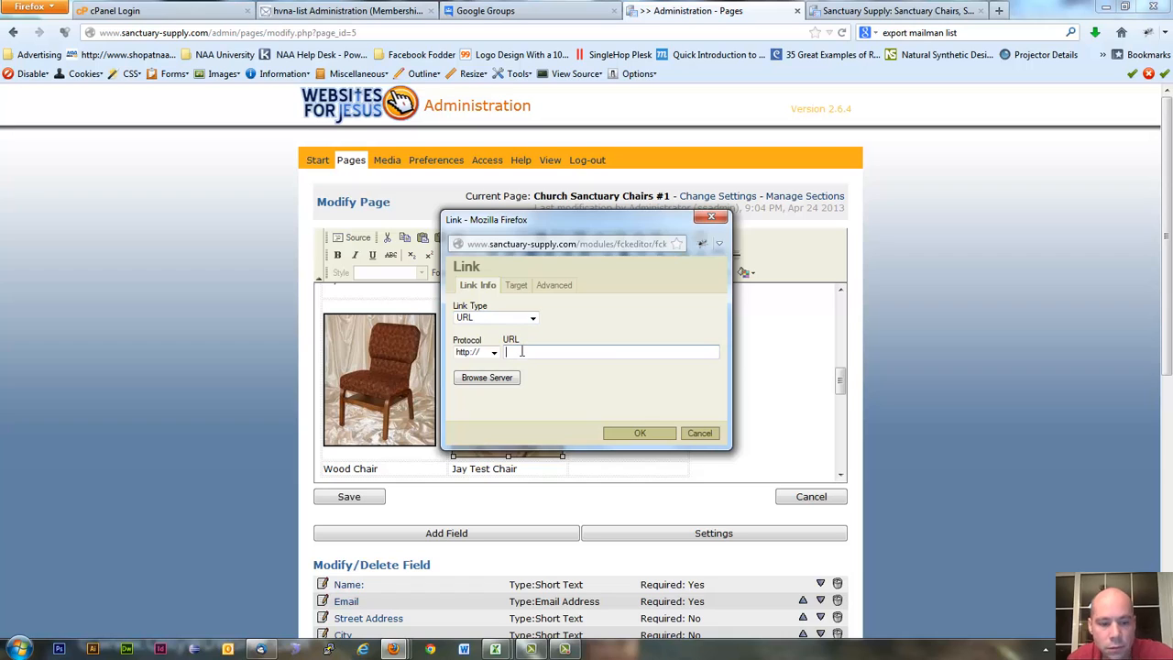
pyautogui.hotkey('ctrl', 'v')
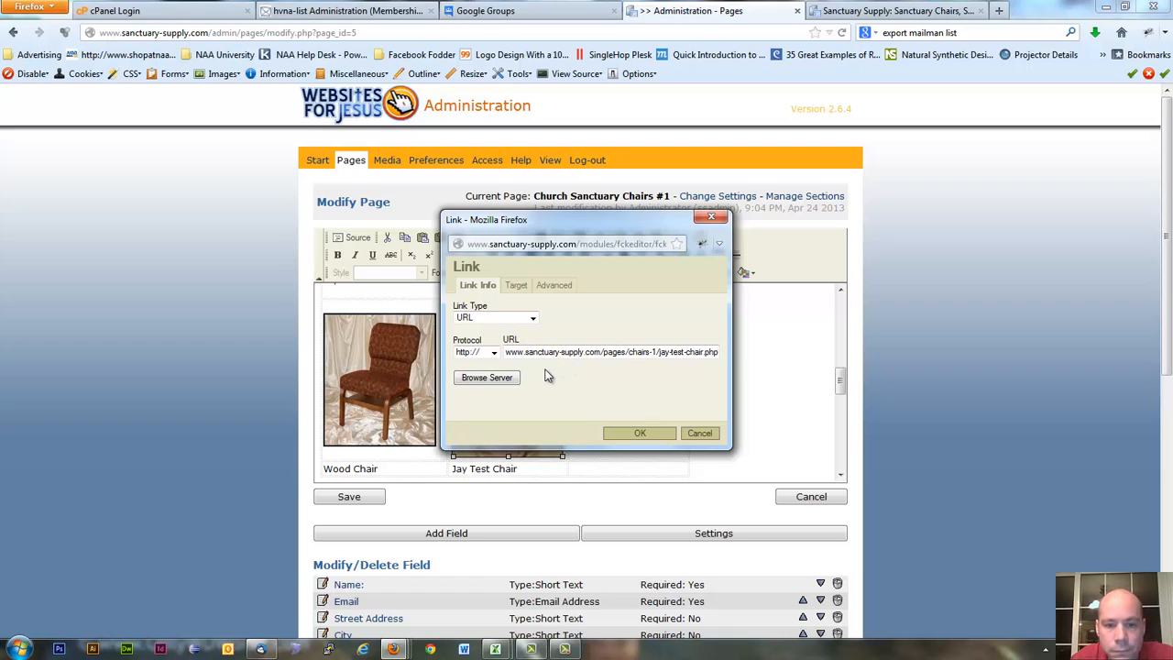
# Step: Look through the files on the server from the link settings without choosing one, and recheck the entered URL
pyautogui.click(483, 378)
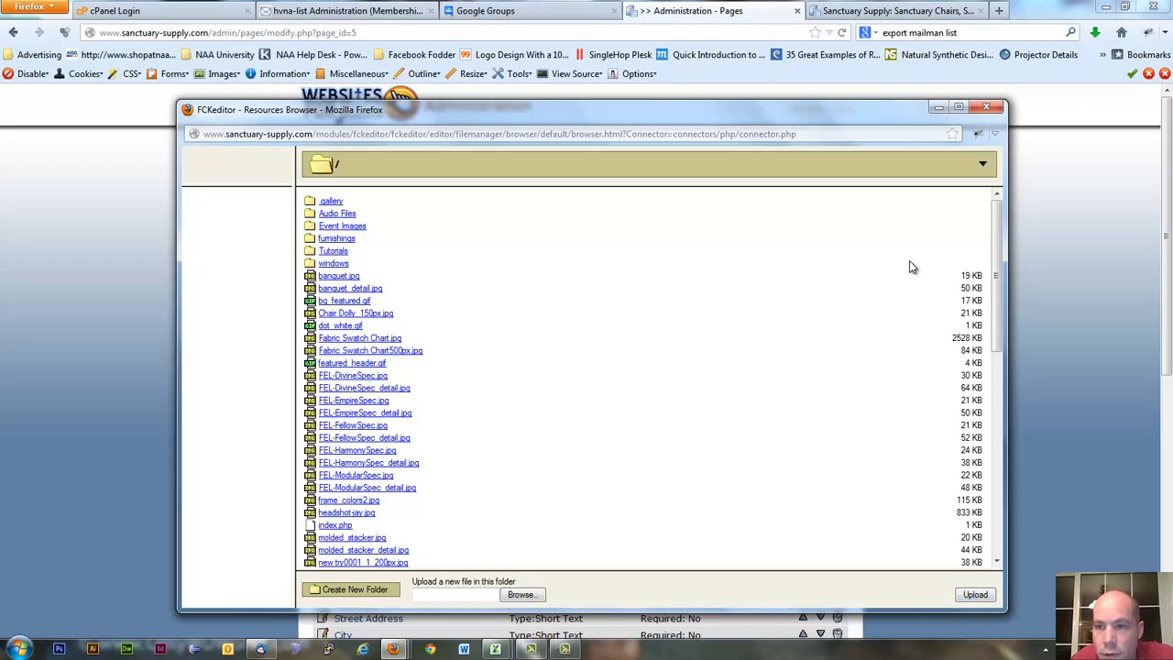
pyautogui.click(985, 108)
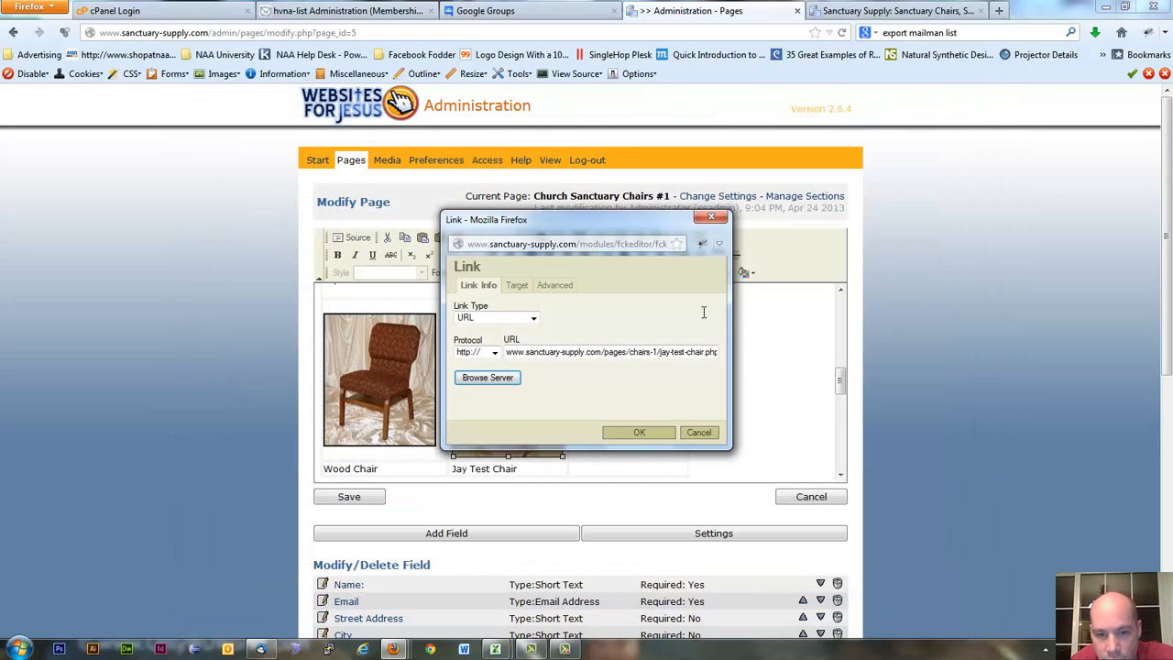
pyautogui.tripleClick(558, 353)
pyautogui.rightClick(559, 354)
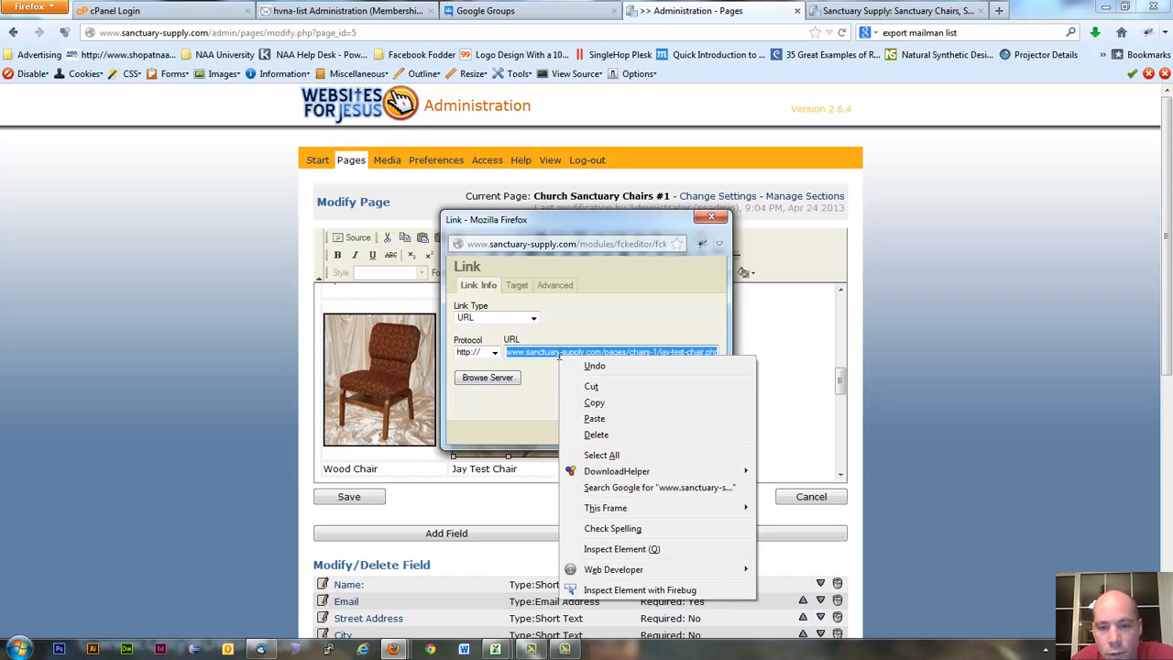
pyautogui.tripleClick(534, 359)
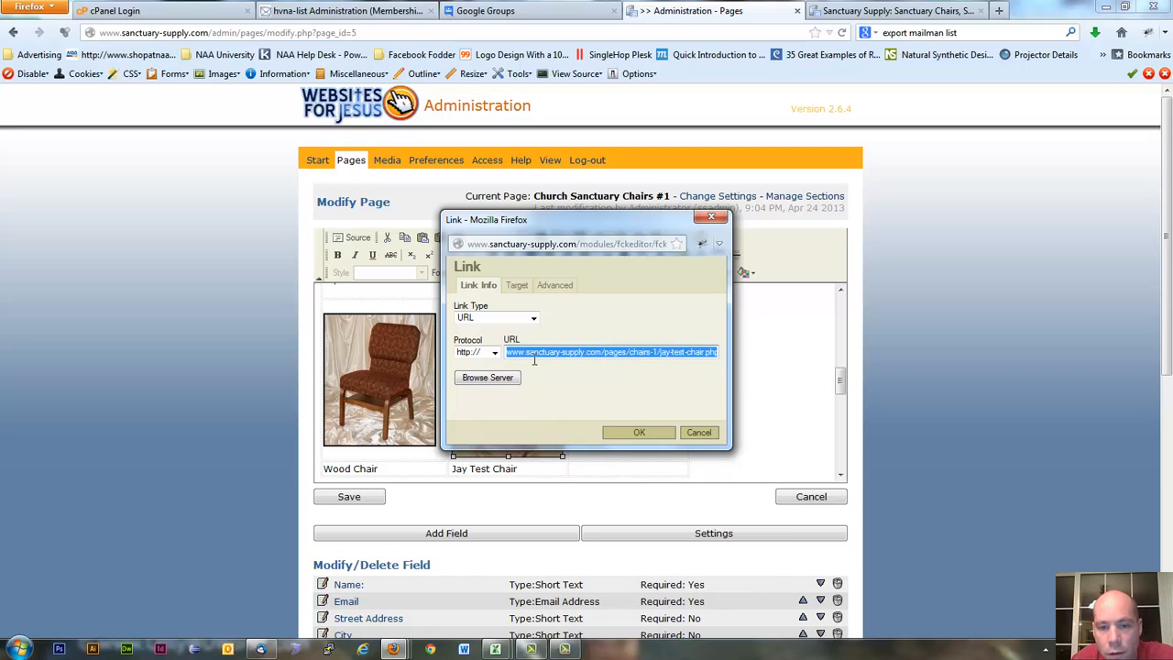
pyautogui.click(535, 360)
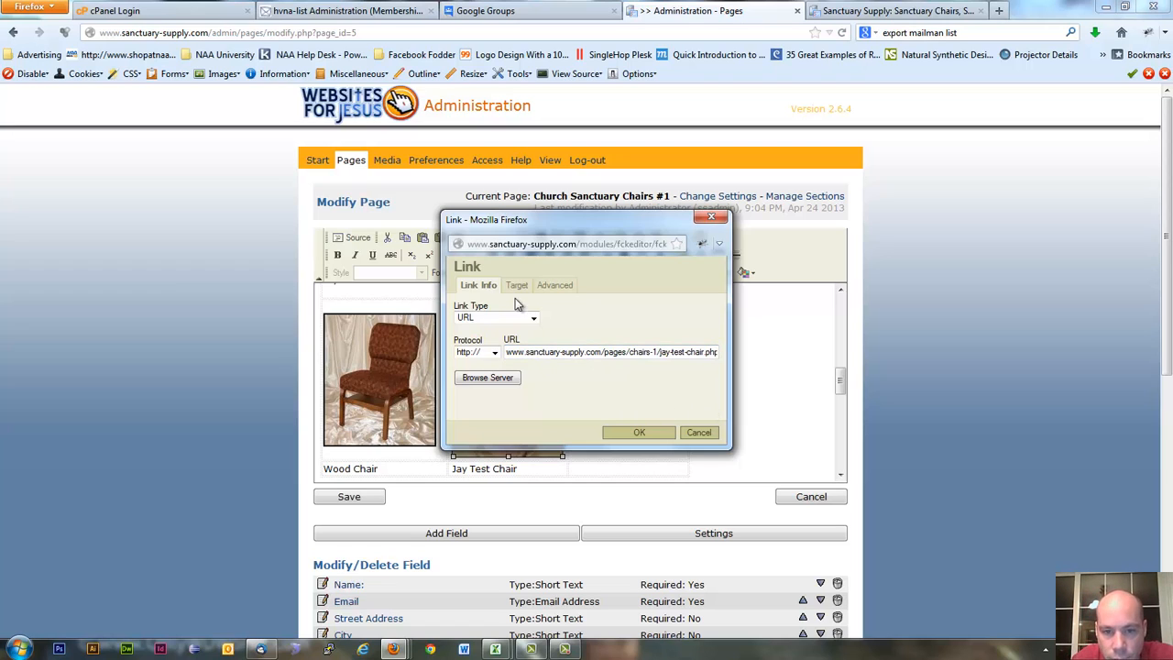
# Step: Try to apply the link to the Jay Test Chair picture and save the Church Sanctuary Chairs #1 page
pyautogui.click(642, 436)
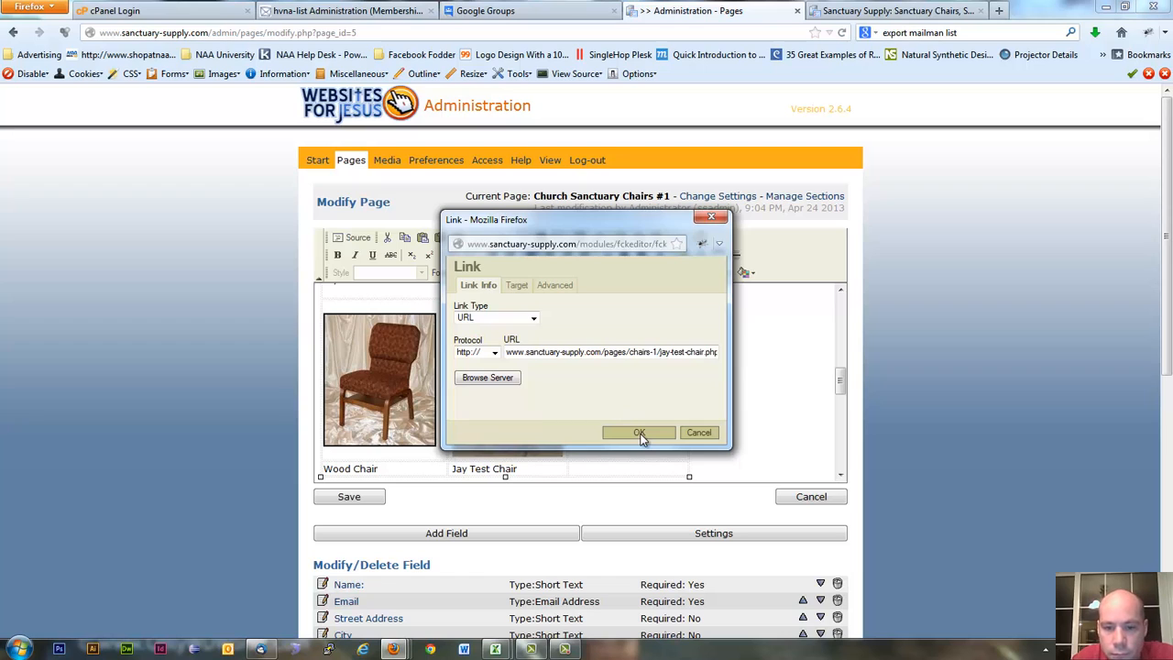
pyautogui.click(704, 431)
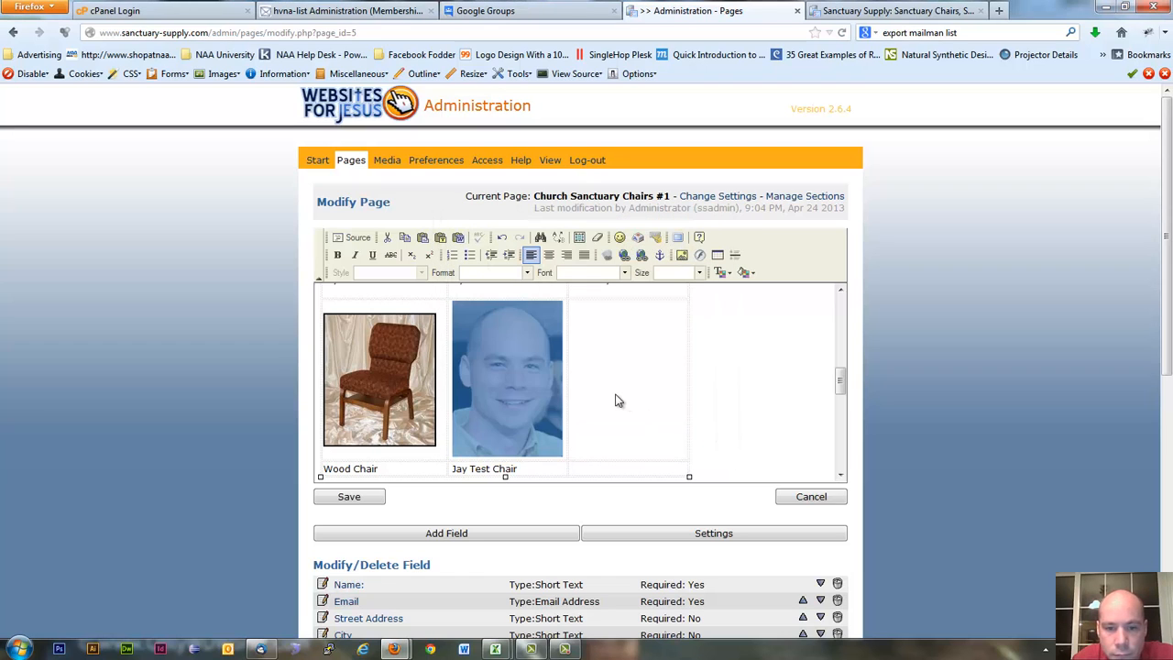
pyautogui.click(619, 399)
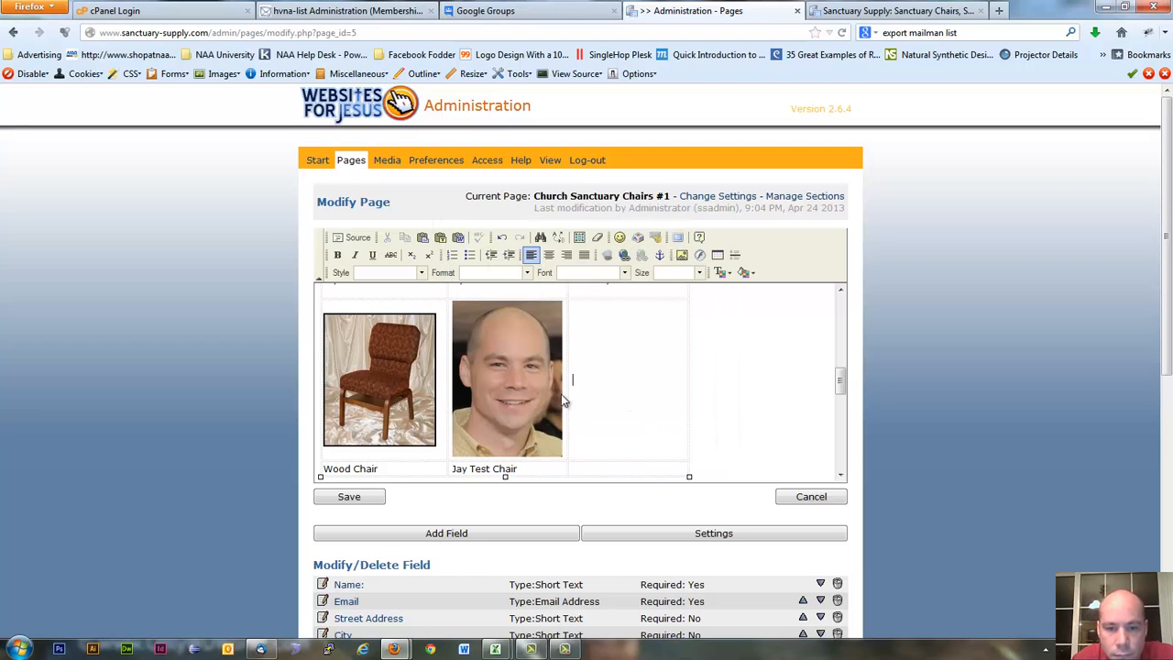
pyautogui.click(339, 500)
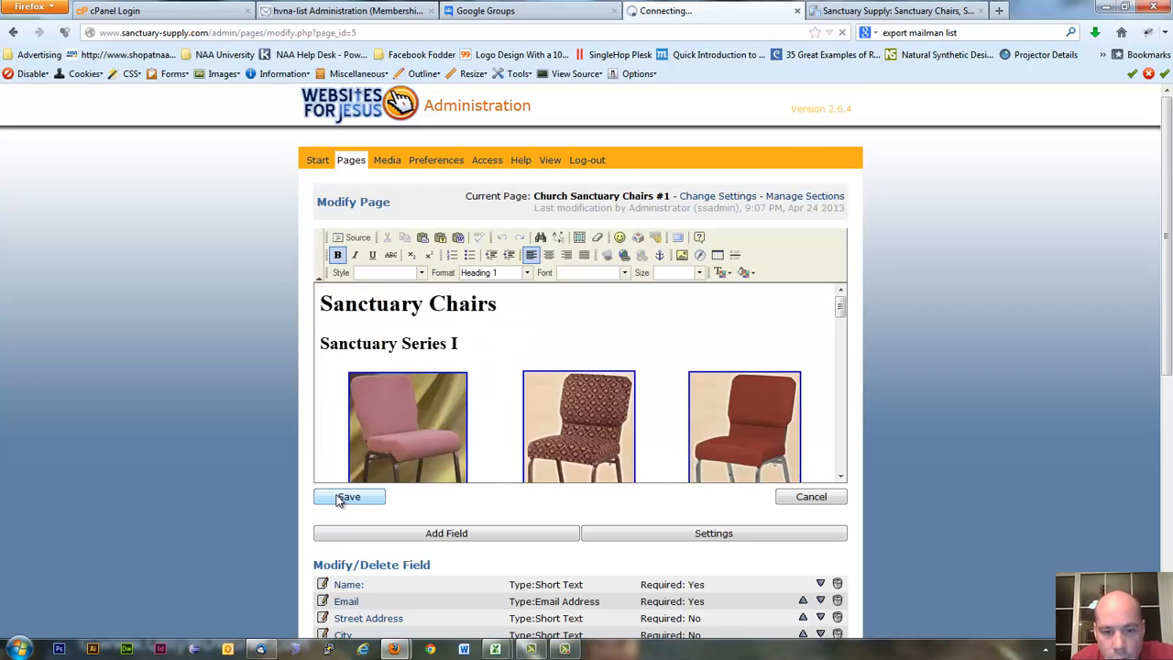
# Step: Go back to the public Sanctuary Chairs page, reload it and test the link on the Jay Test Chair picture
pyautogui.click(889, 11)
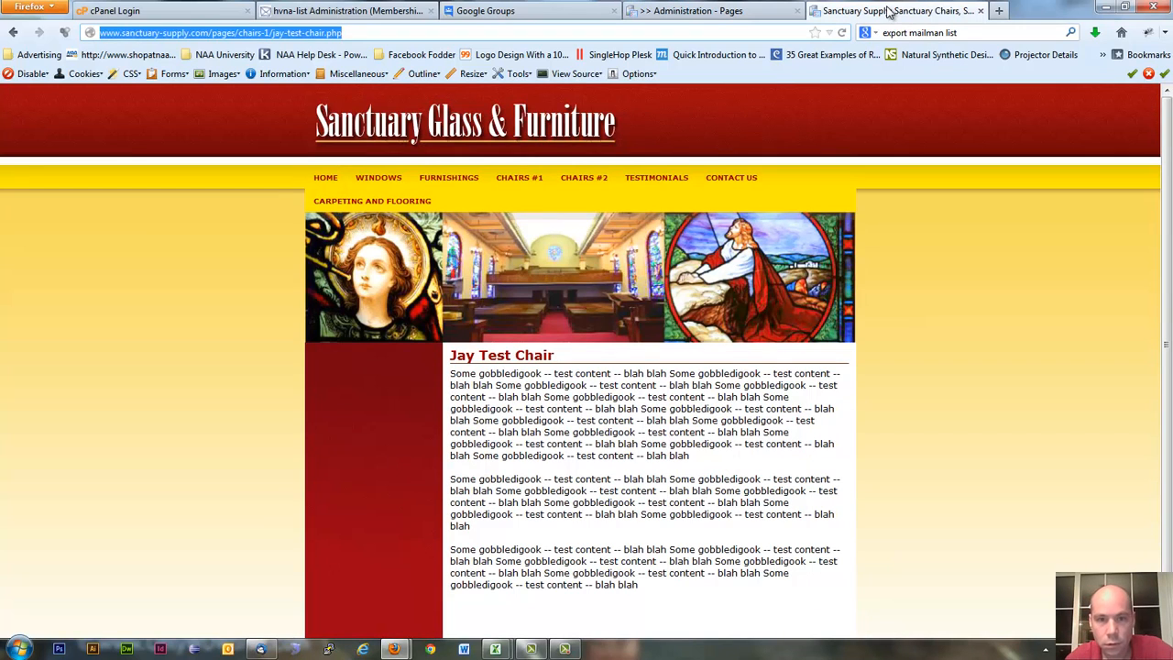
pyautogui.hotkey('alt', 'Left')
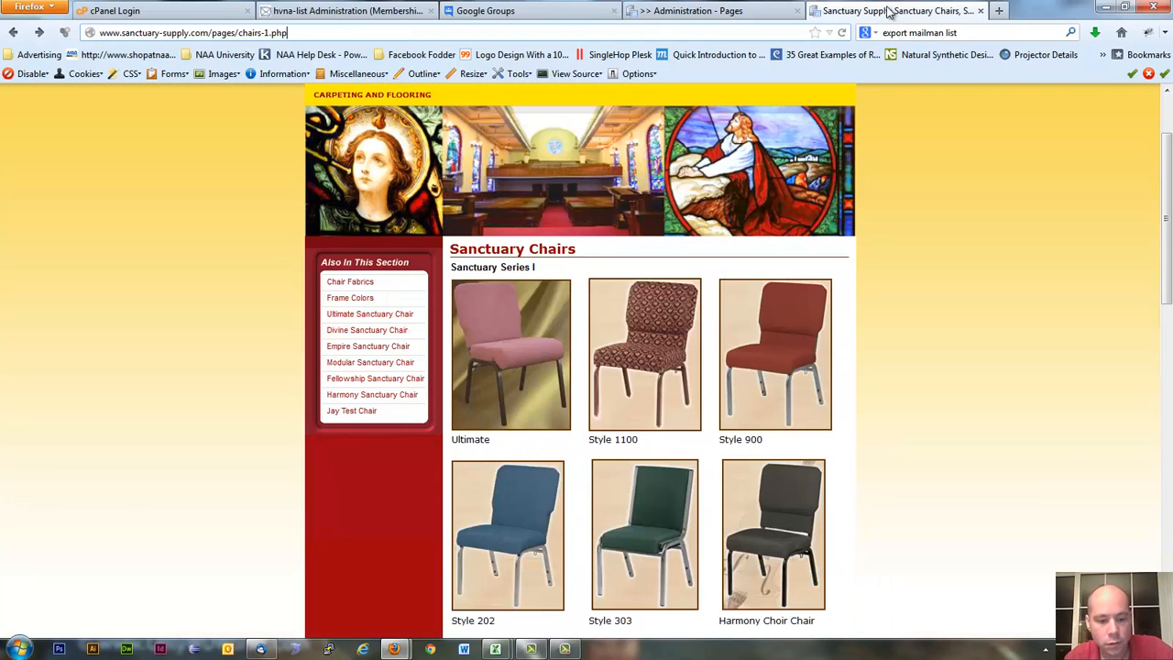
pyautogui.click(844, 33)
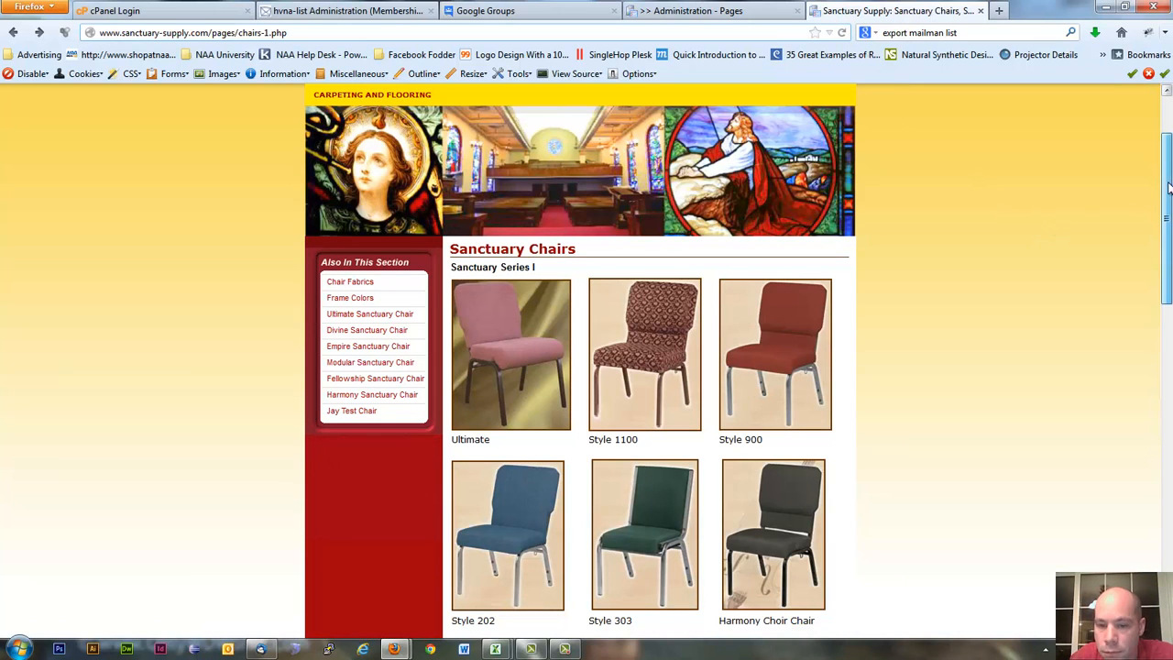
pyautogui.moveTo(1169, 188); pyautogui.dragTo(1128, 330)
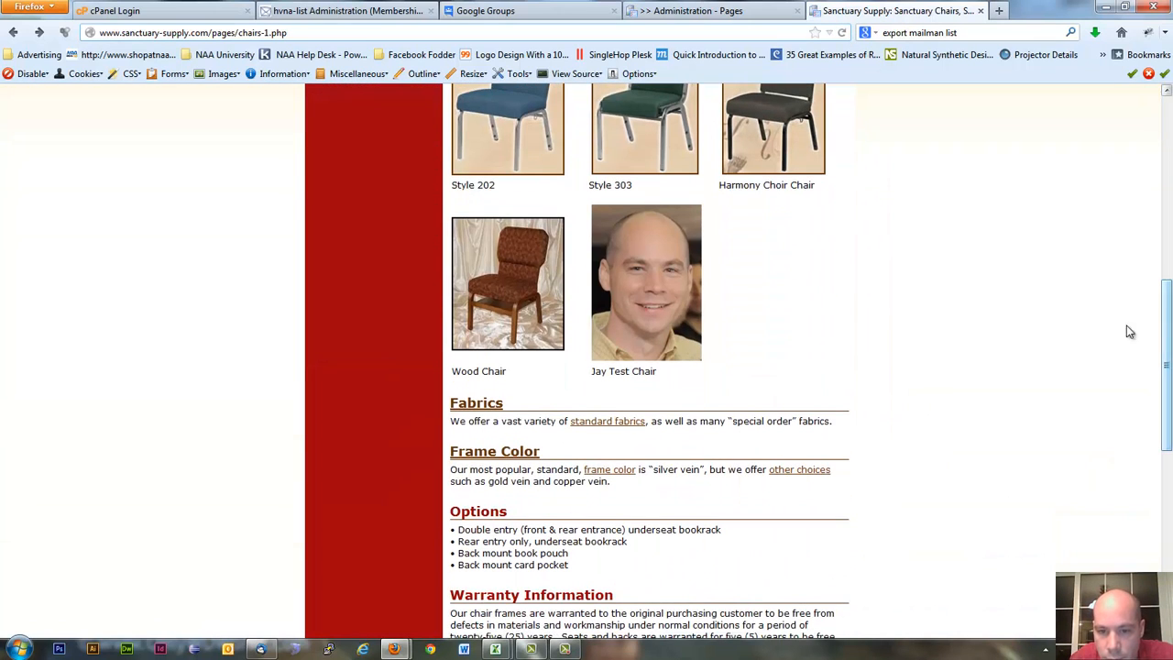
pyautogui.click(675, 329)
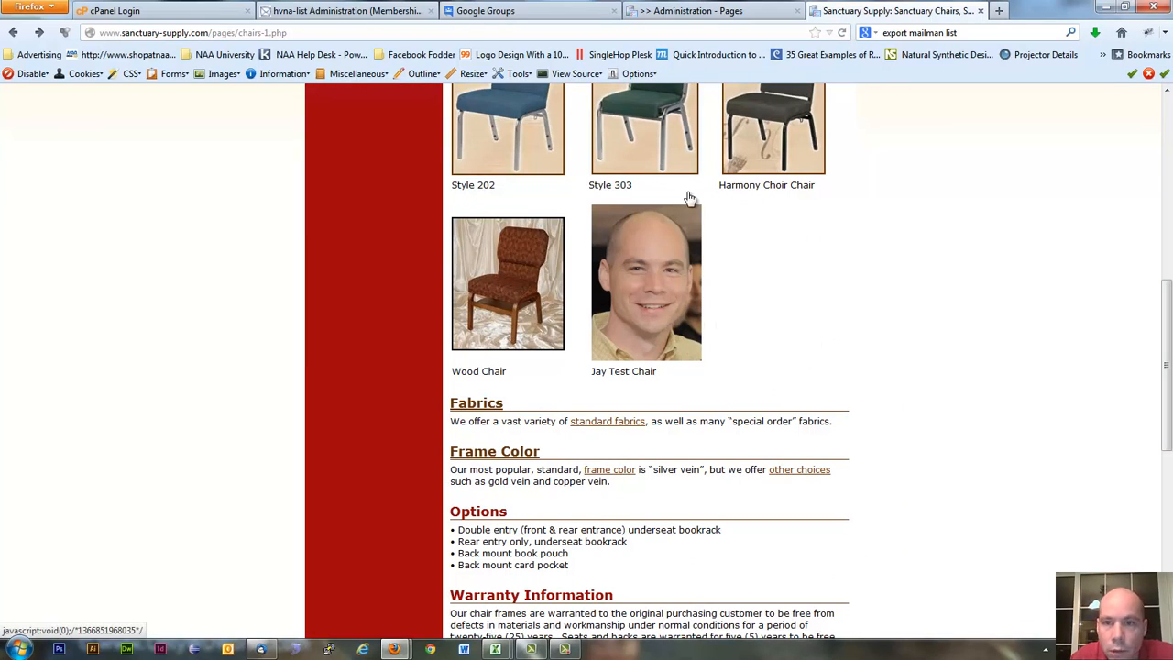
pyautogui.click(697, 11)
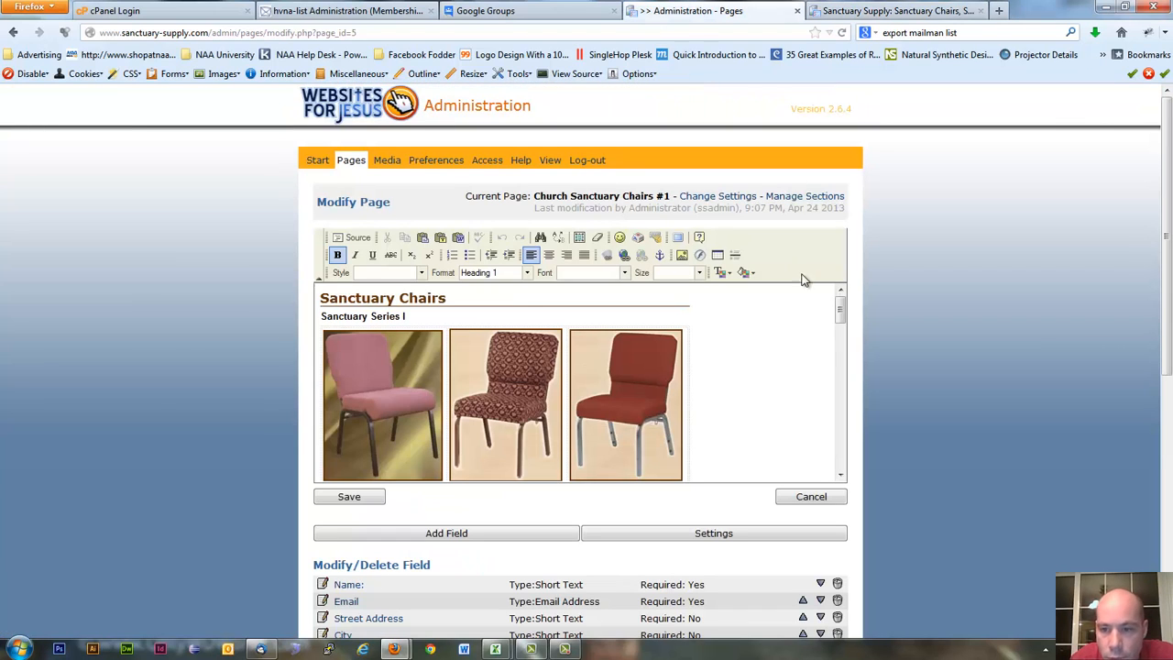
pyautogui.moveTo(841, 310); pyautogui.dragTo(855, 383)
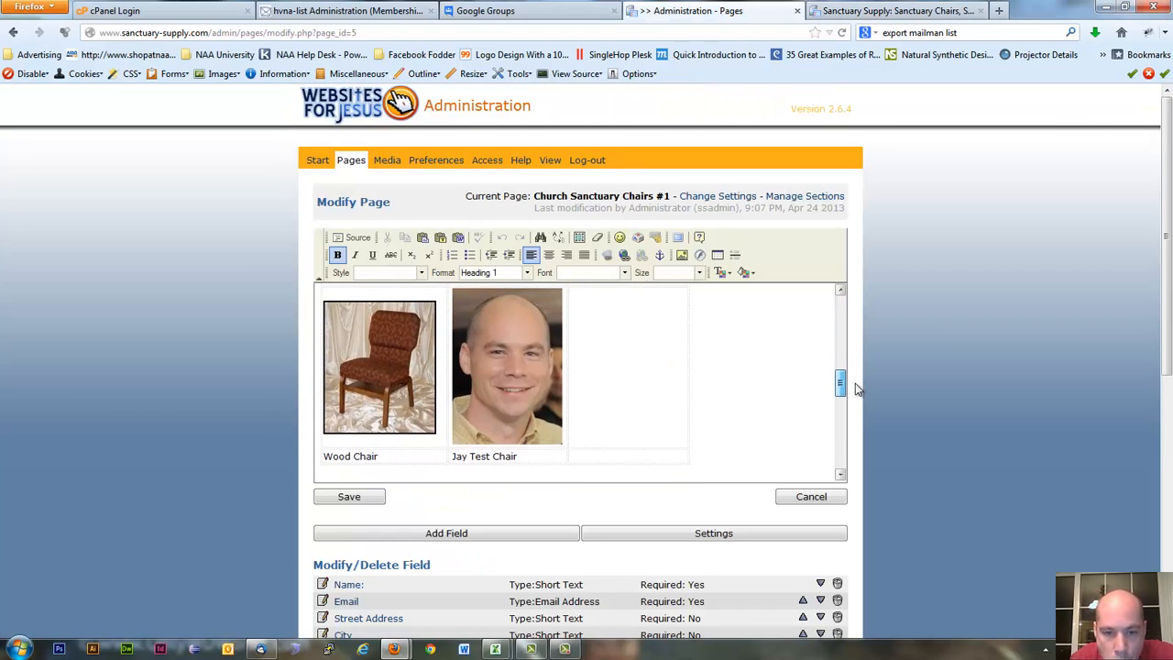
pyautogui.click(538, 398)
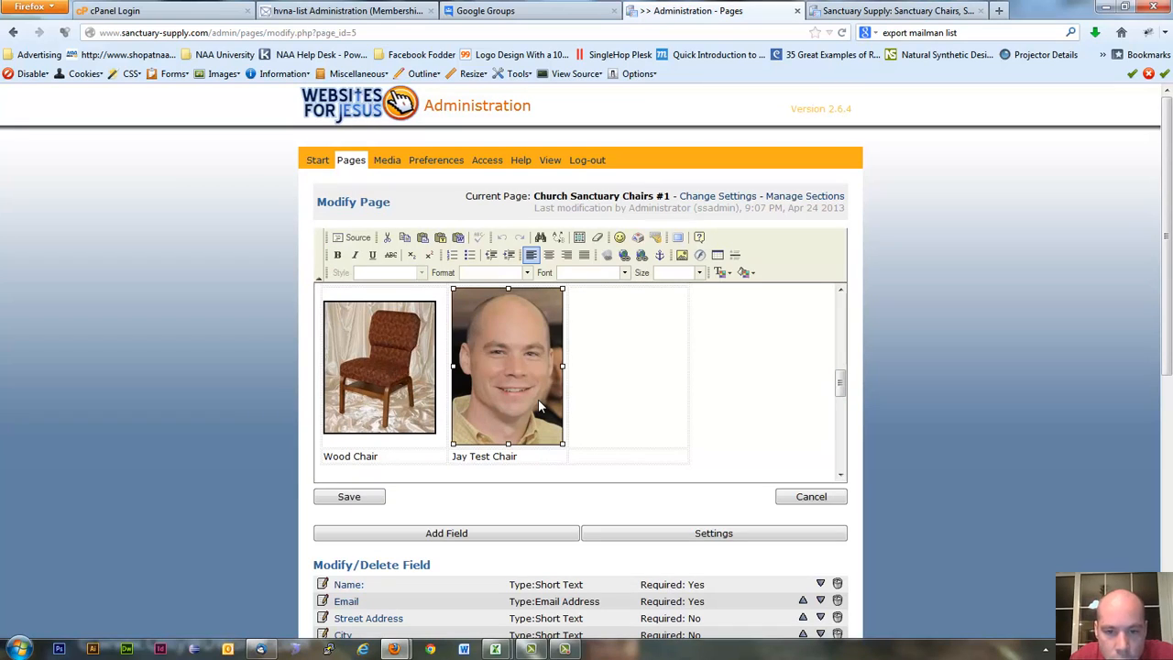
pyautogui.click(628, 257)
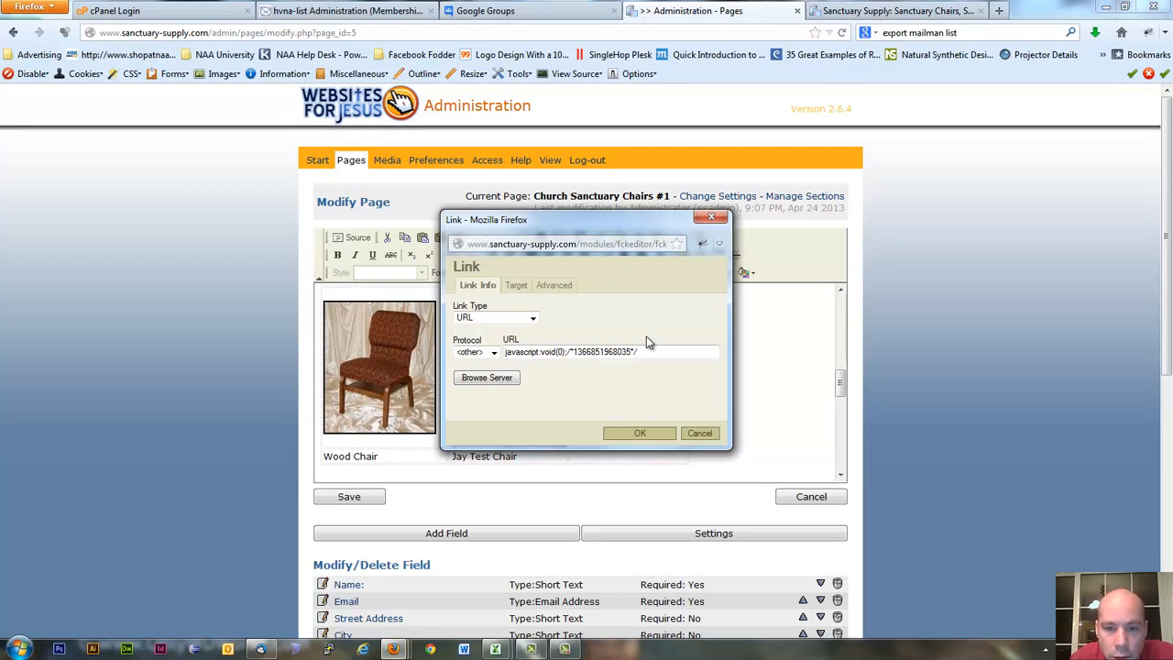
pyautogui.moveTo(652, 352); pyautogui.dragTo(430, 357)
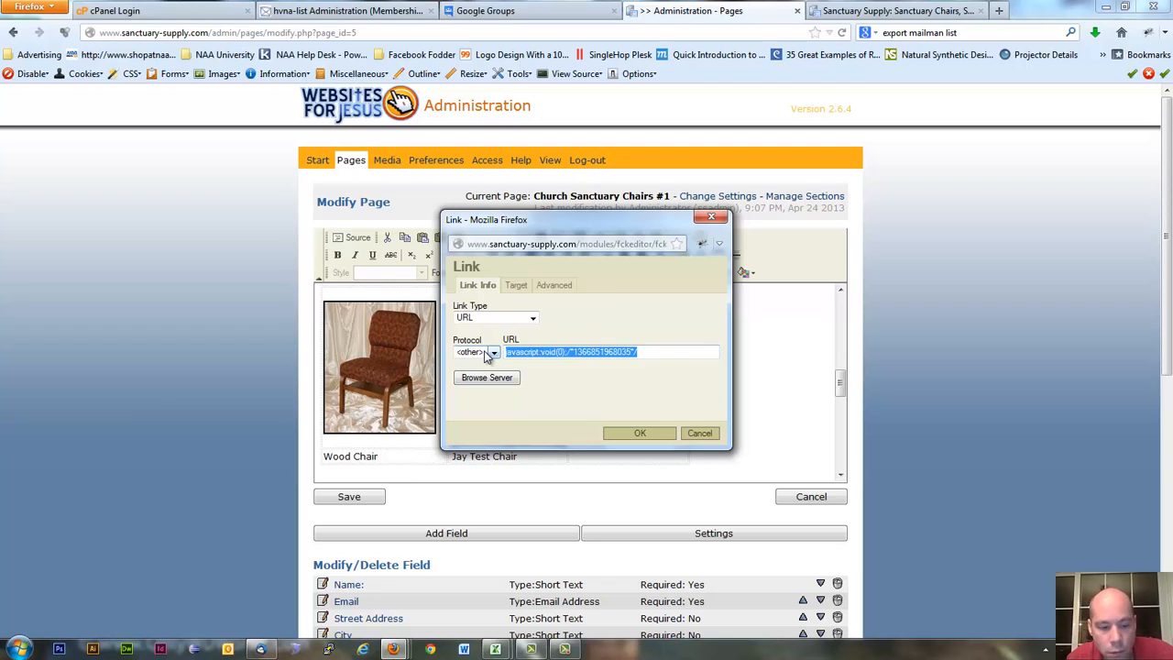
pyautogui.write('www.sanctuary-supply.com/pages/chairs-1/jay-test-chair.php')
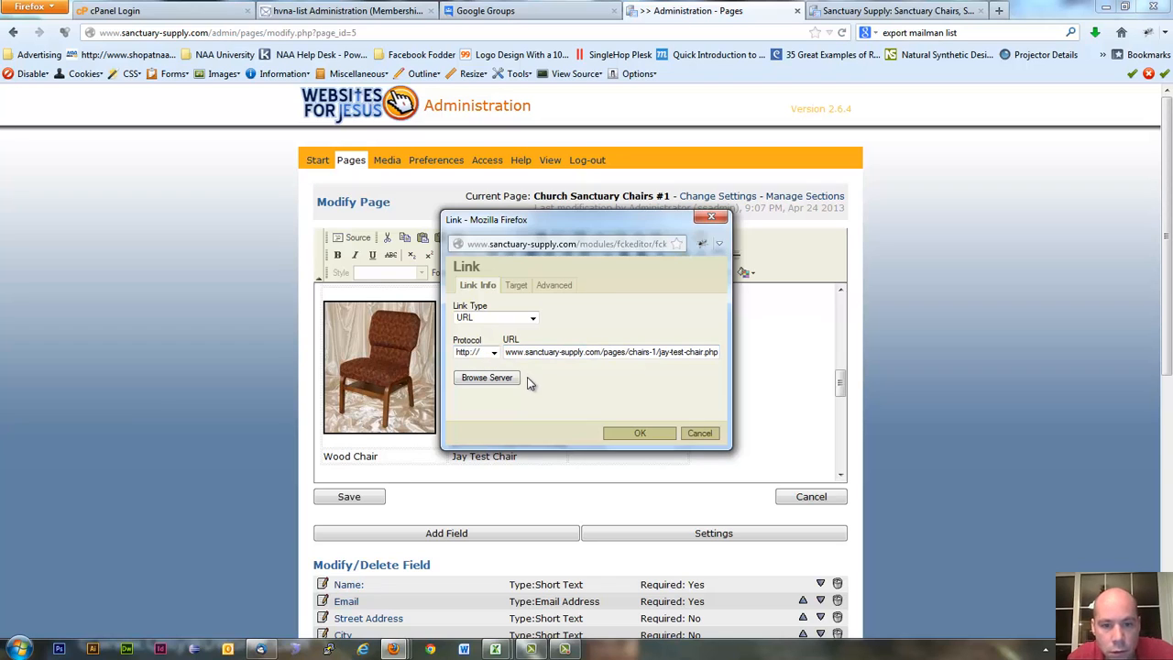
pyautogui.click(624, 431)
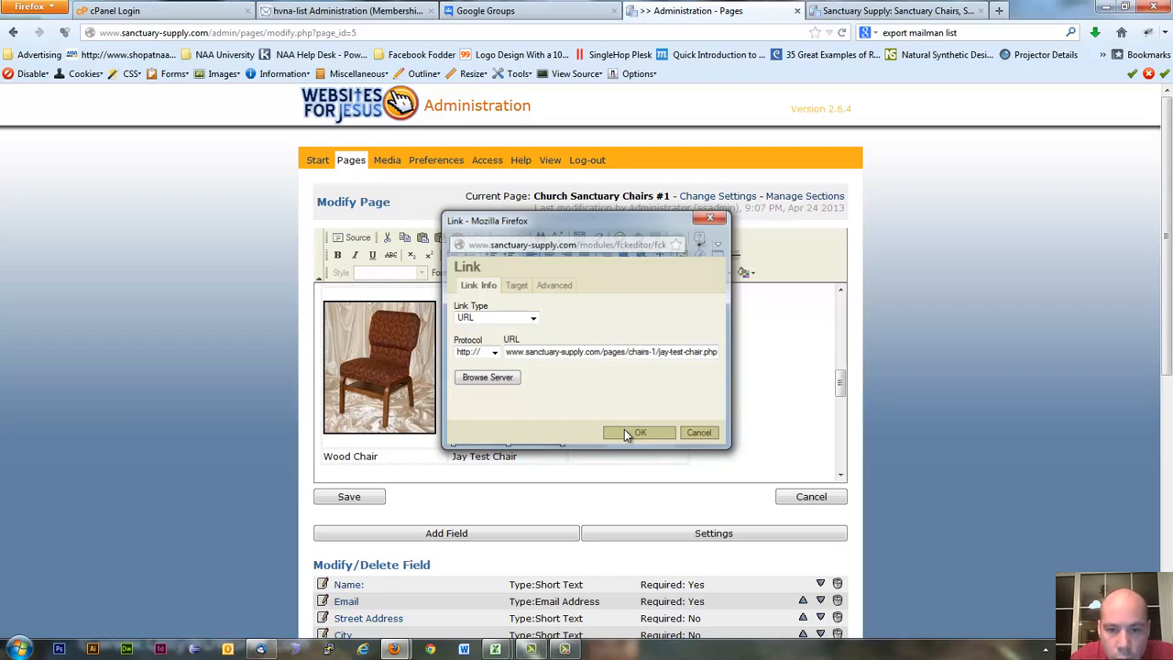
pyautogui.click(362, 497)
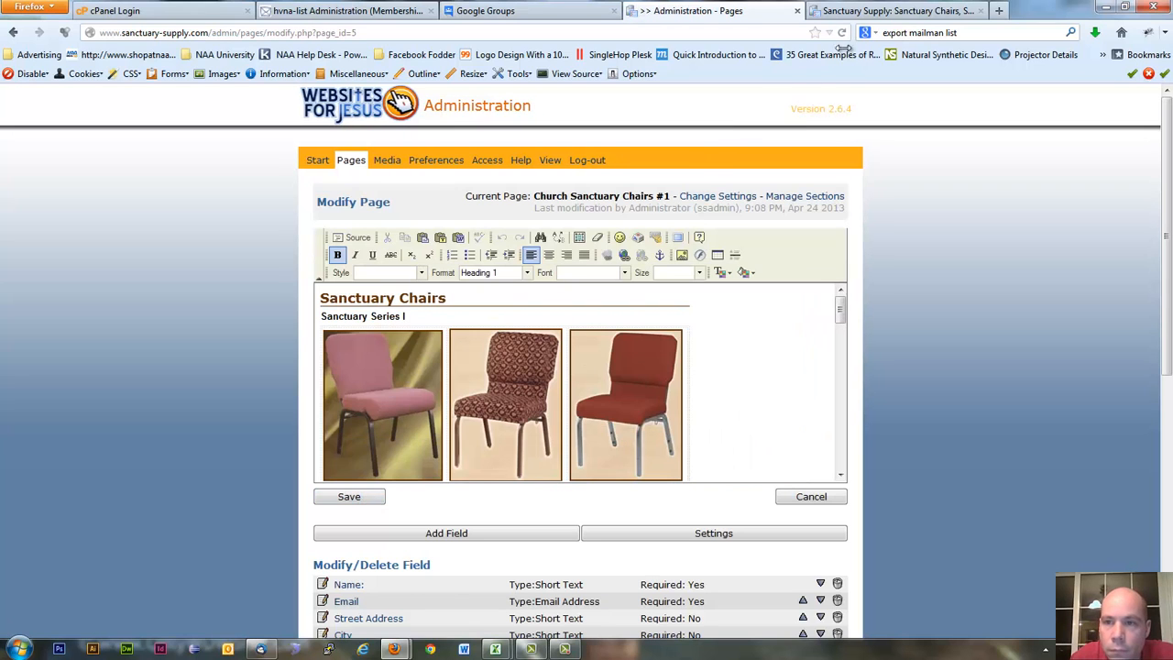
# Step: Reload the public Sanctuary Chairs page, follow the Jay Test Chair picture's link to its subpage and return to the chairs page
pyautogui.click(889, 12)
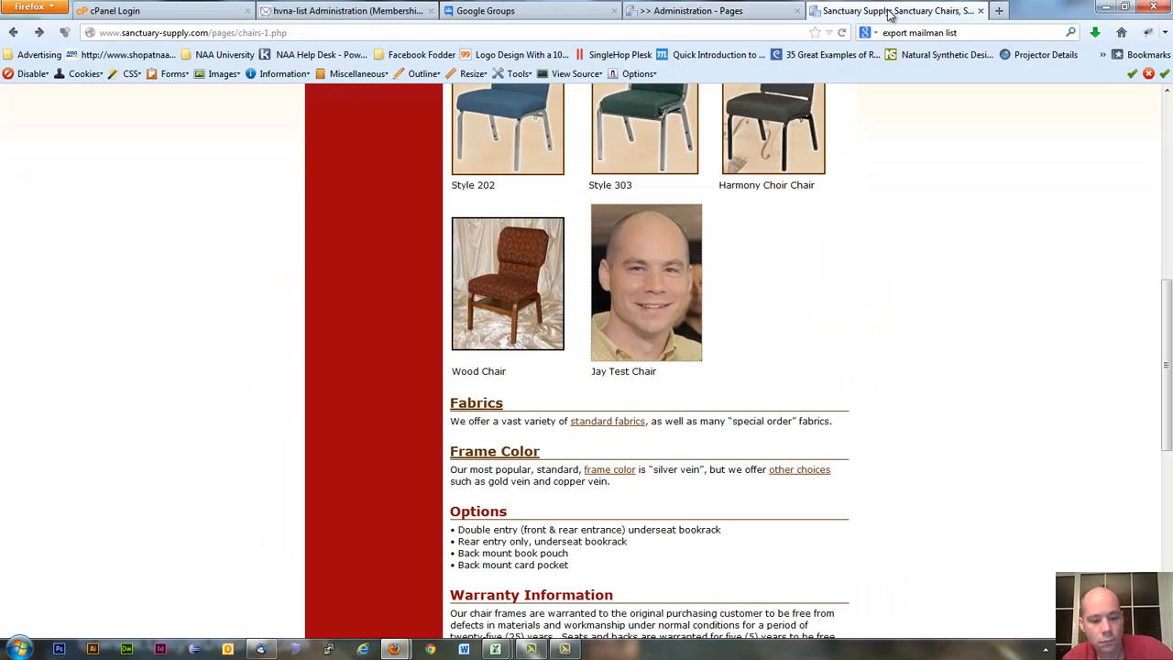
pyautogui.press('F5')
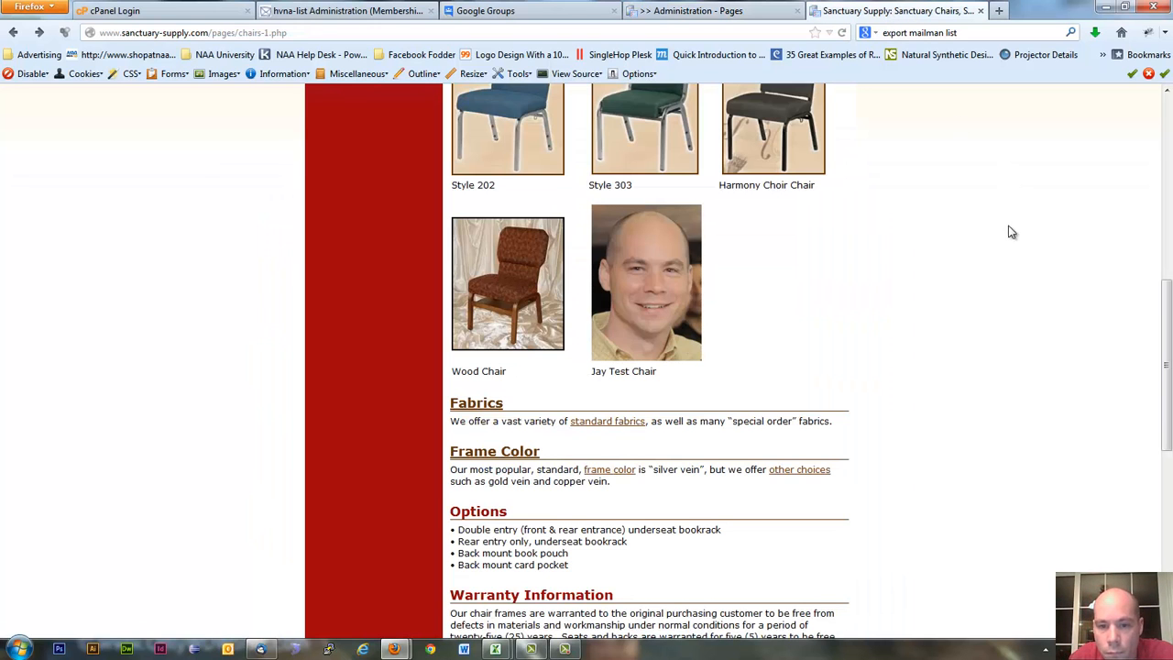
pyautogui.click(694, 329)
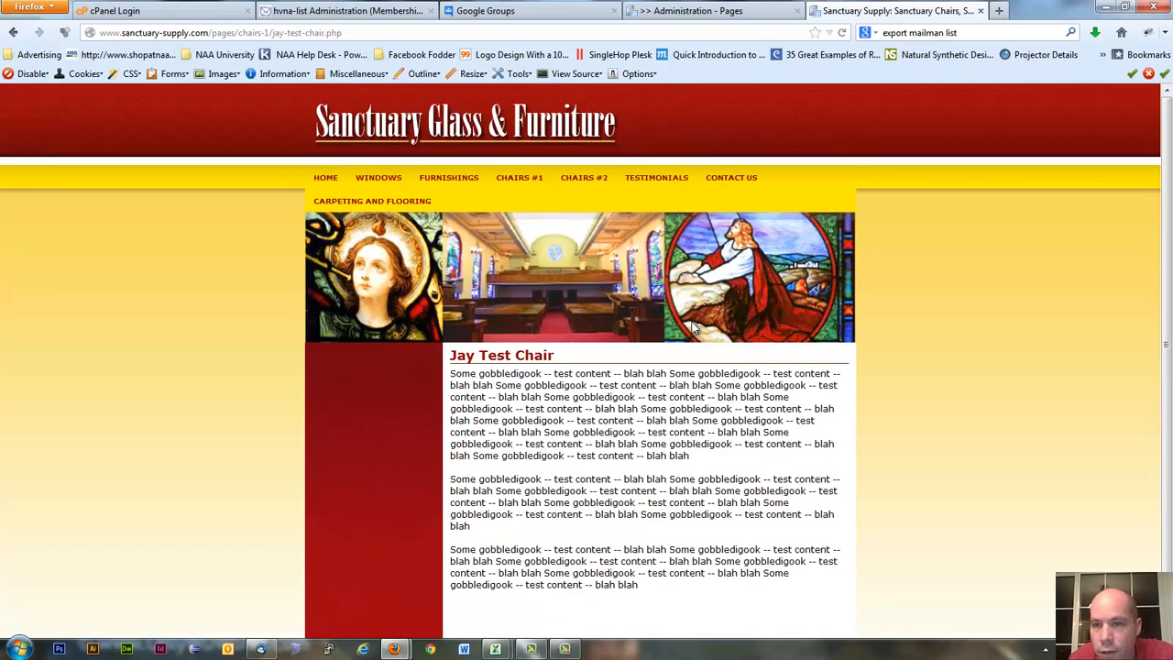
pyautogui.click(14, 33)
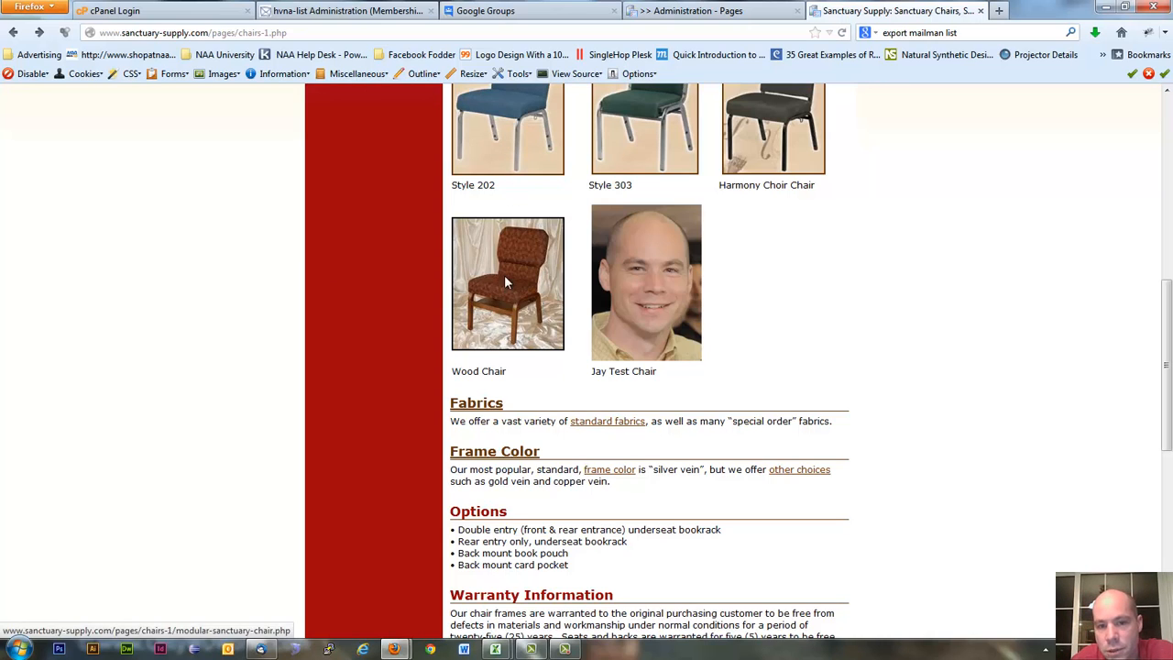
# Step: In the page editor, give the Jay Test Chair picture a border of 2 and save the Church Sanctuary Chairs #1 page
pyautogui.click(732, 12)
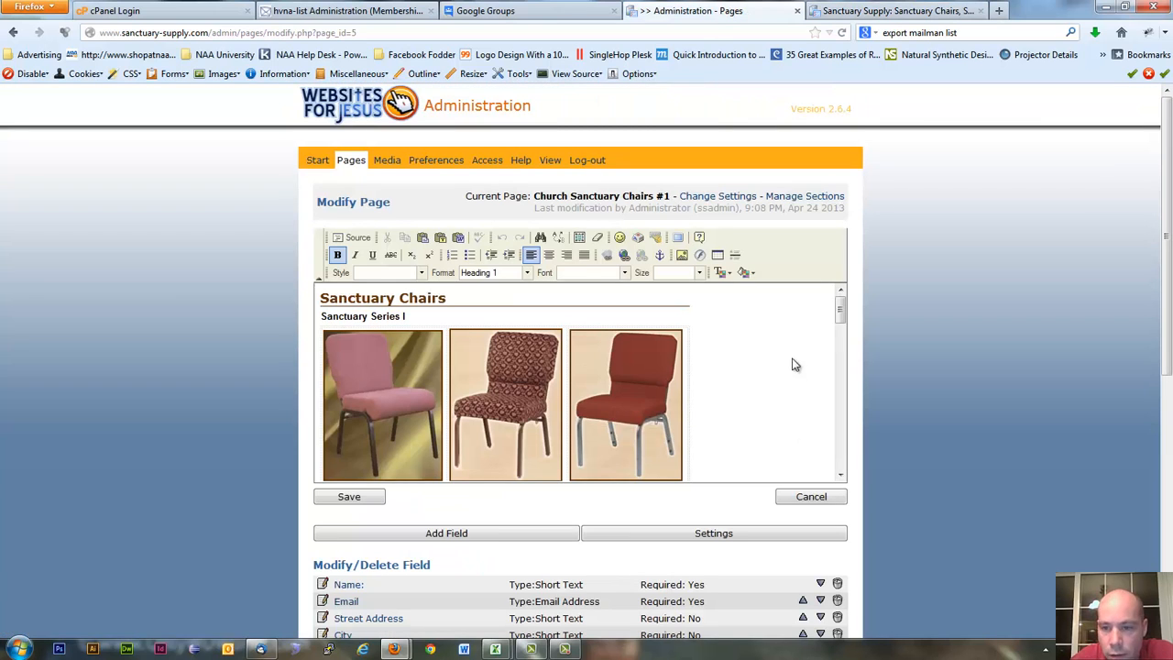
pyautogui.moveTo(840, 312); pyautogui.dragTo(838, 389)
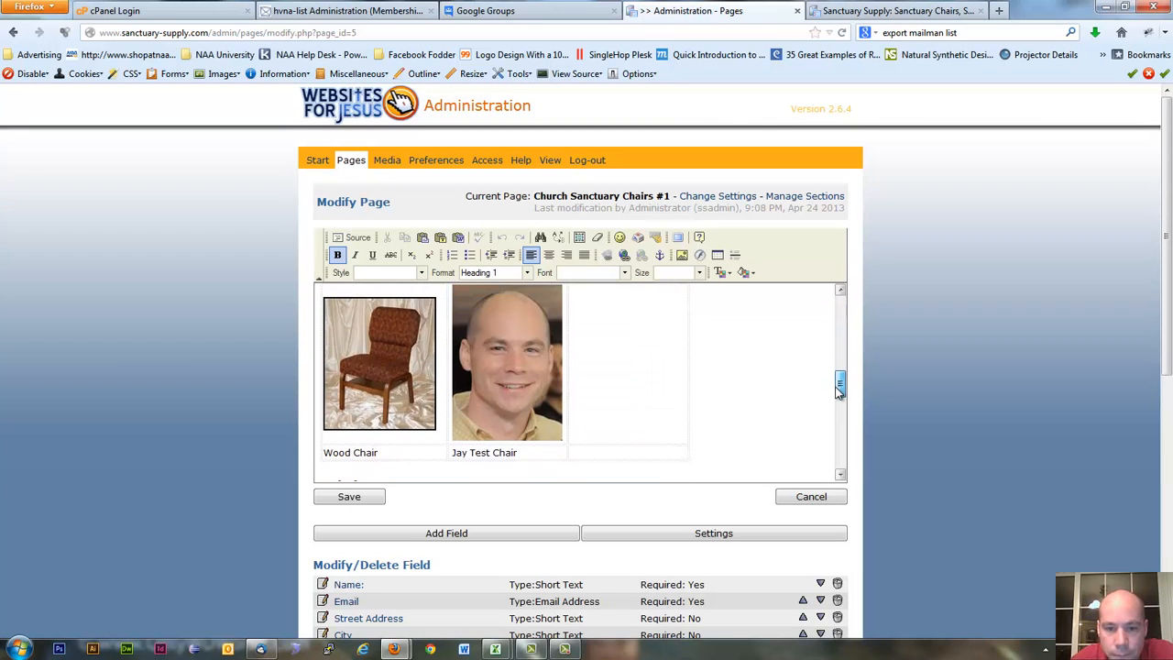
pyautogui.click(493, 371)
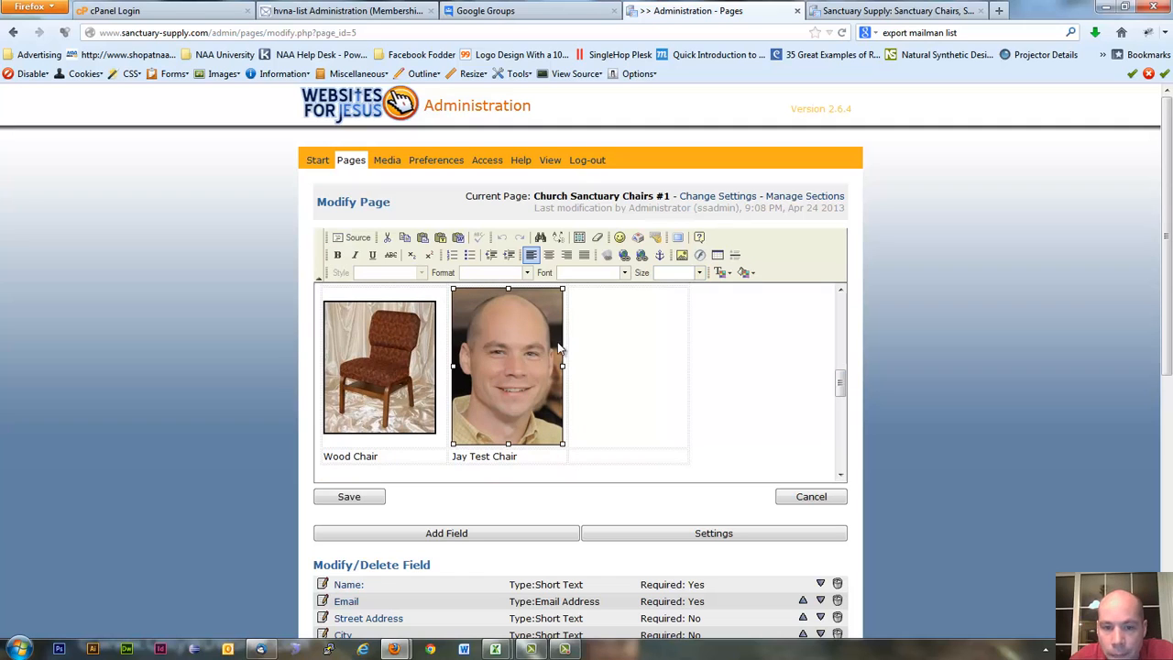
pyautogui.click(681, 256)
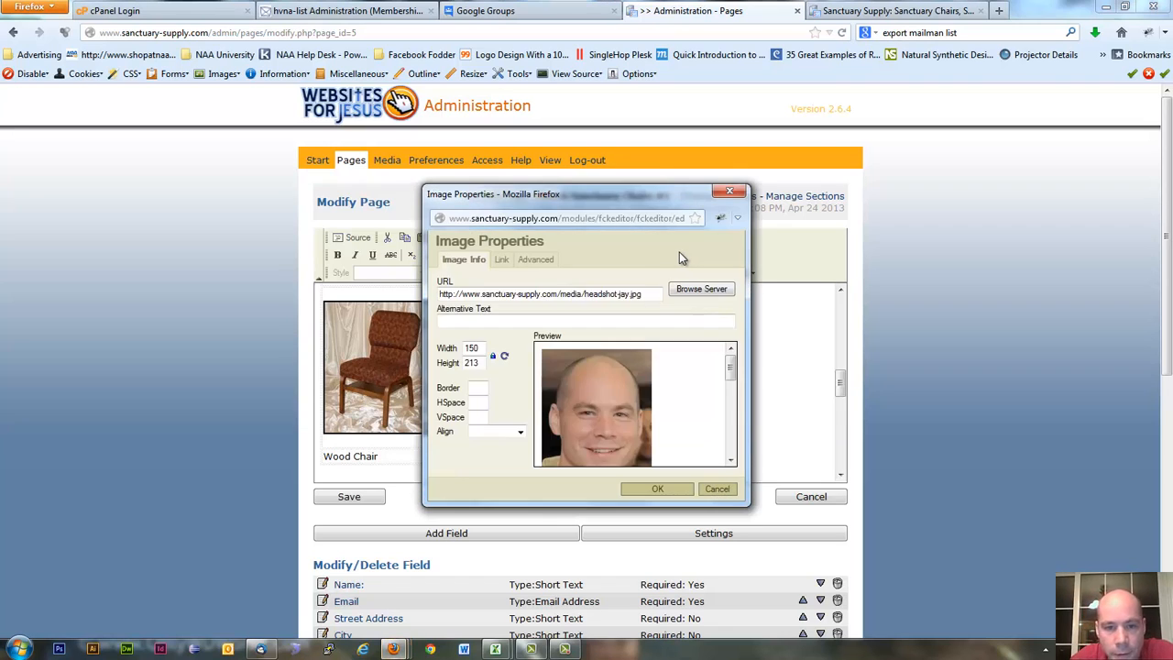
pyautogui.click(480, 390)
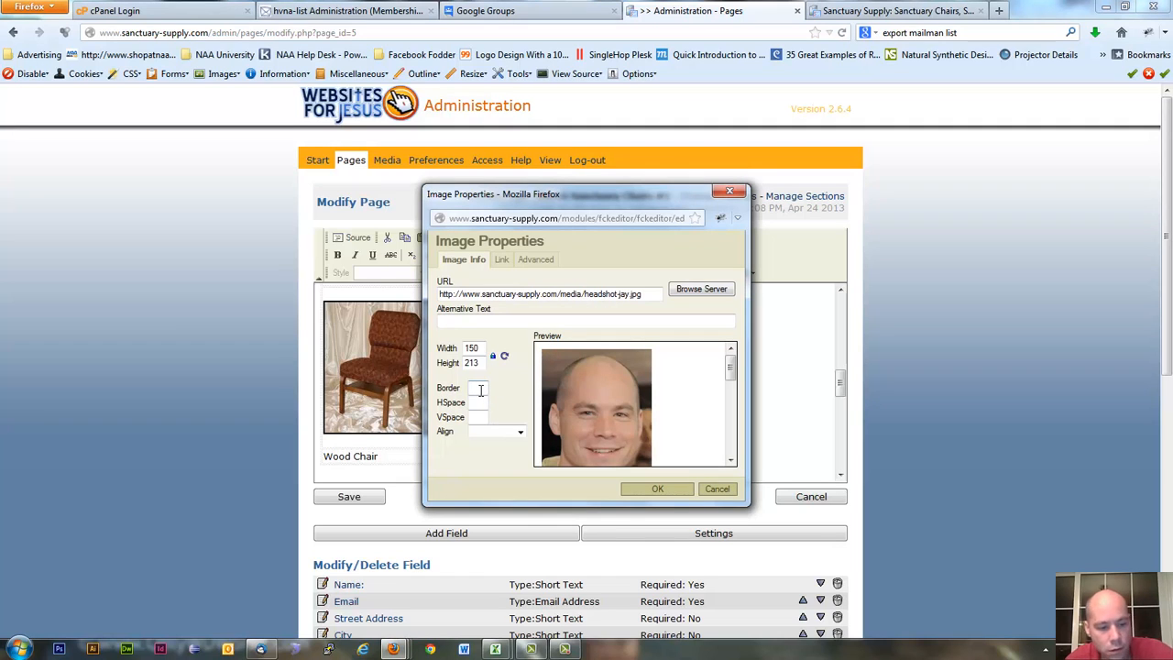
pyautogui.write('21')
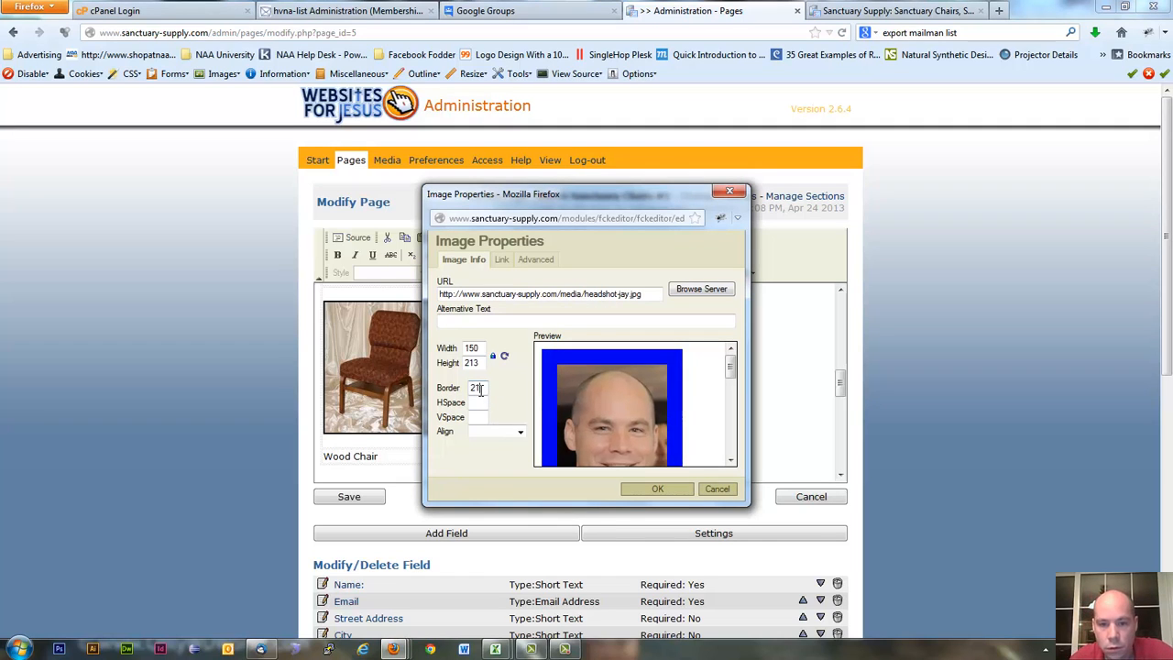
pyautogui.press('BackSpace')
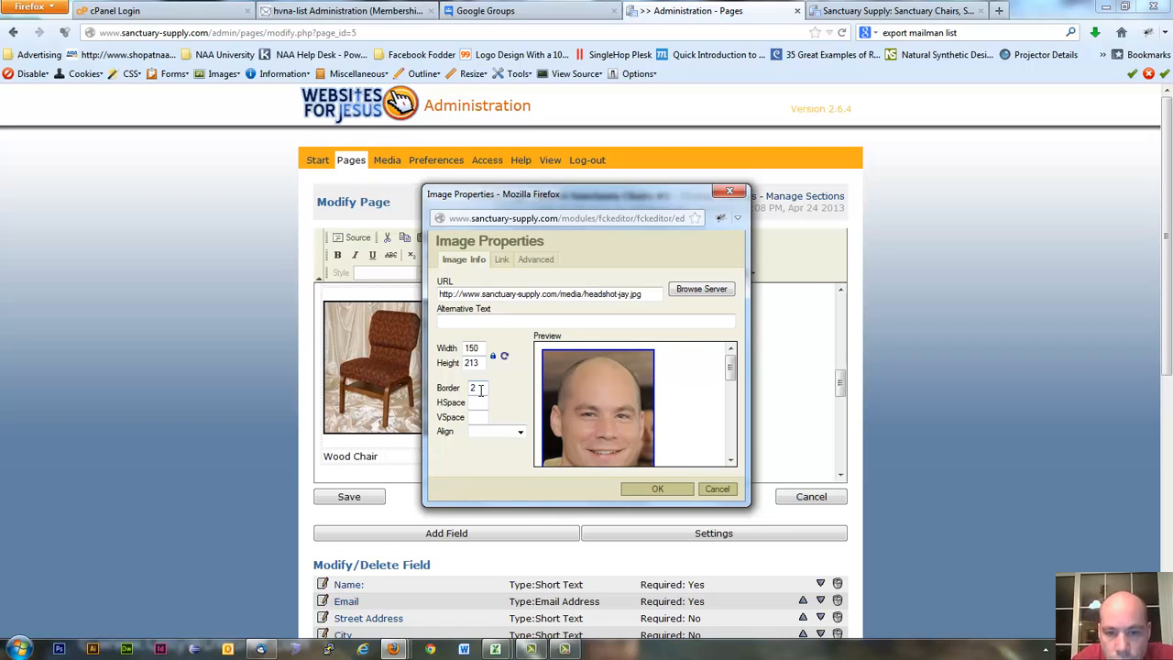
pyautogui.click(652, 487)
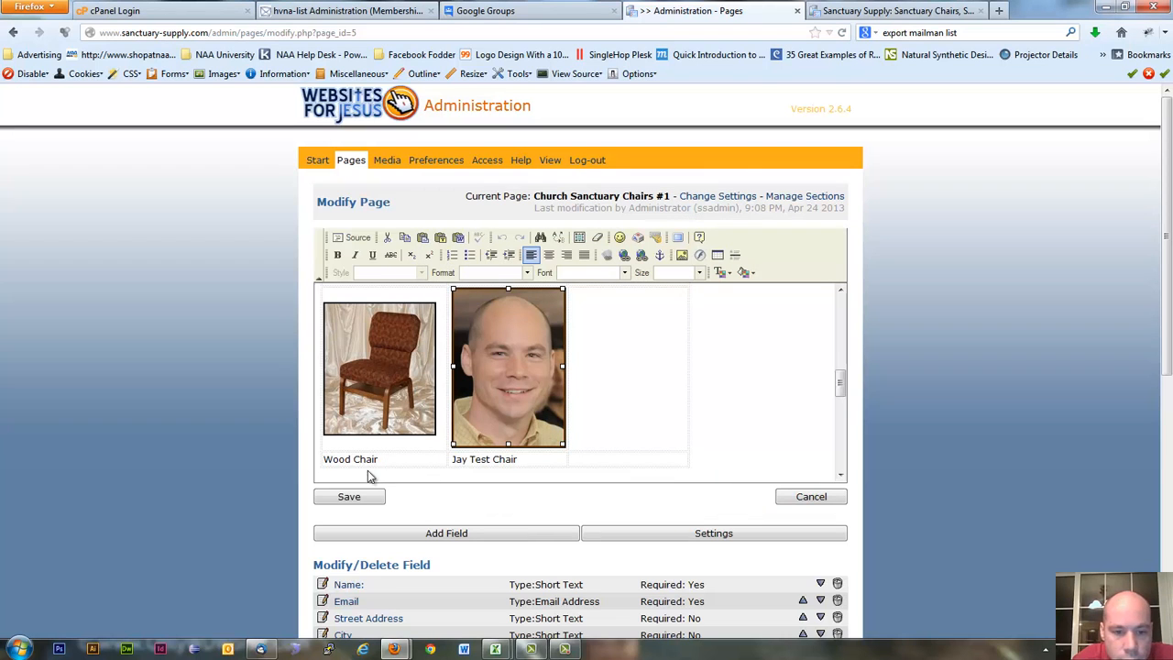
pyautogui.click(353, 497)
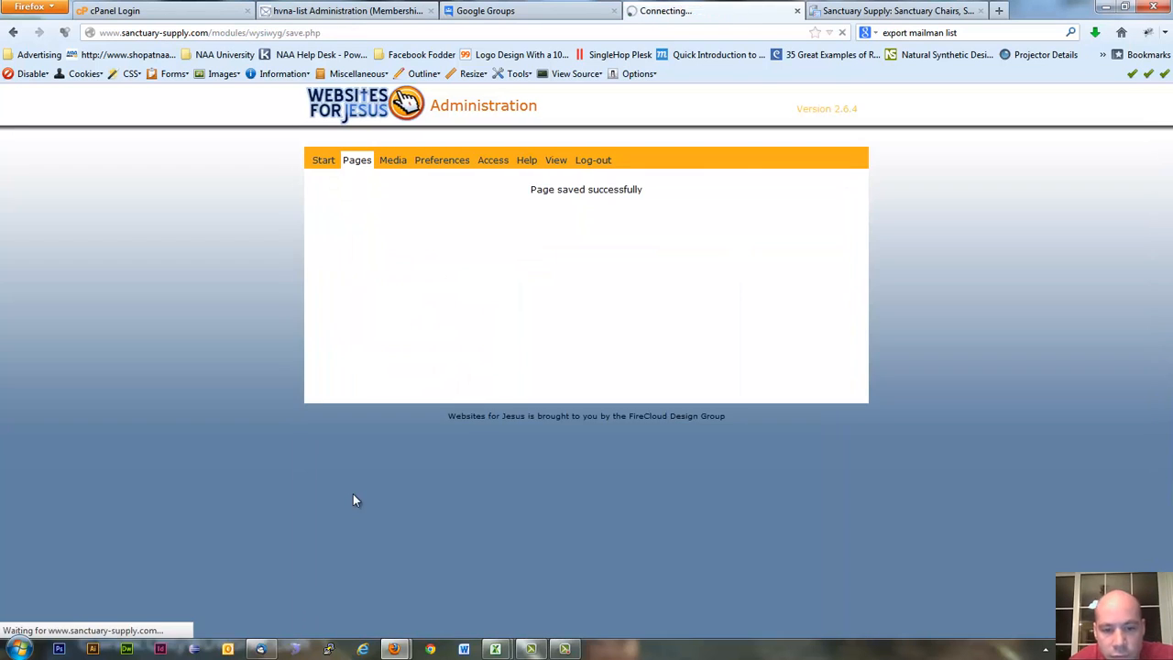
# Step: Reload the public Sanctuary Chairs page, check the Jay Test Chair picture's border and follow its link to view the subpage
pyautogui.click(889, 10)
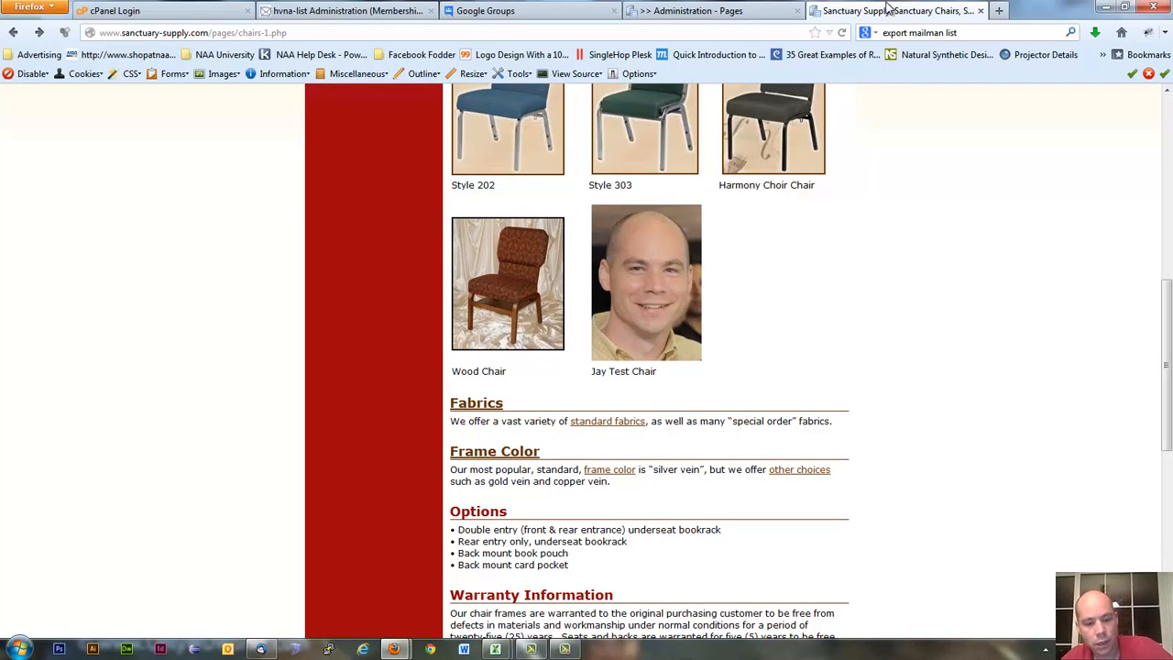
pyautogui.click(843, 33)
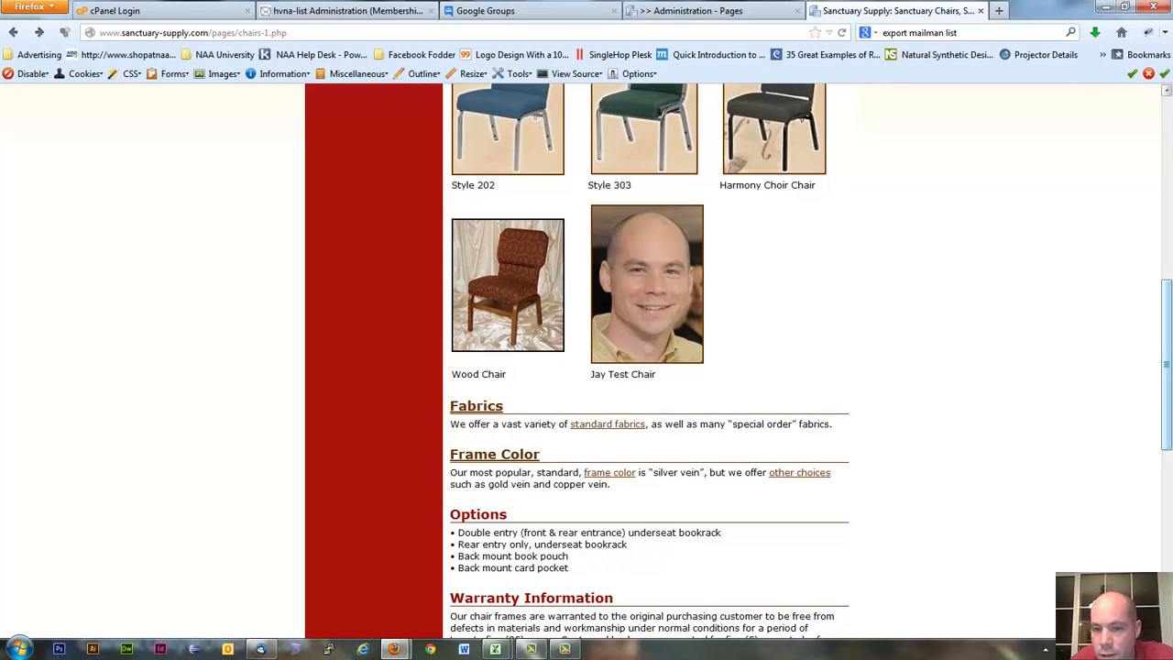
pyautogui.scroll(8, 1155, 262)
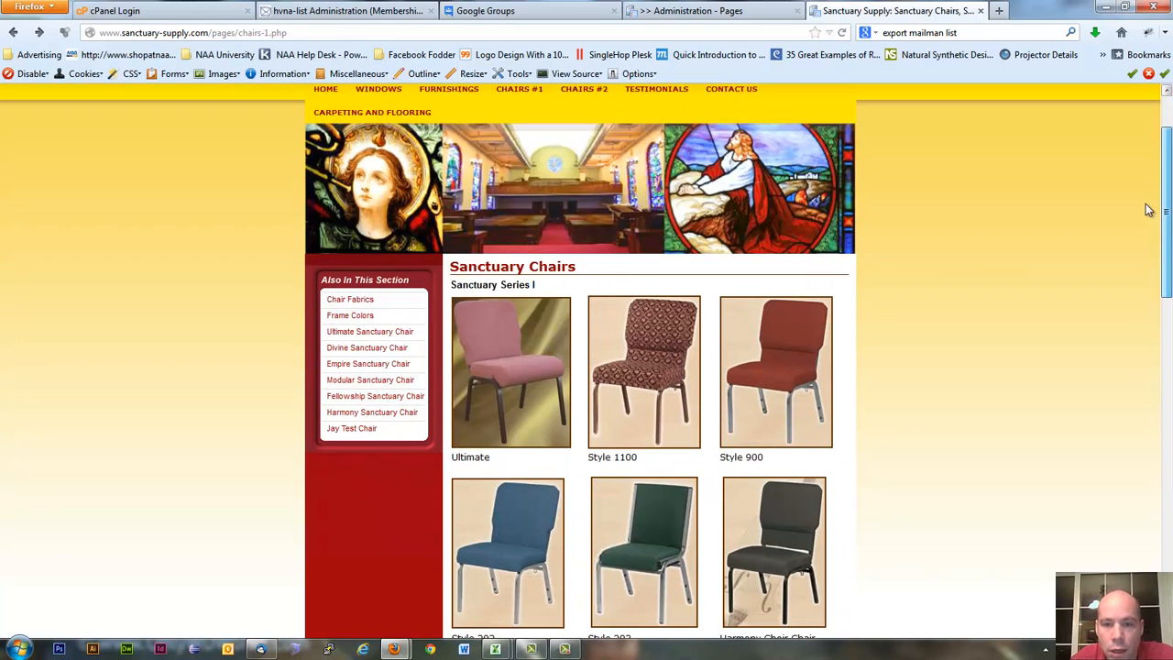
pyautogui.scroll(-6, 1160, 257)
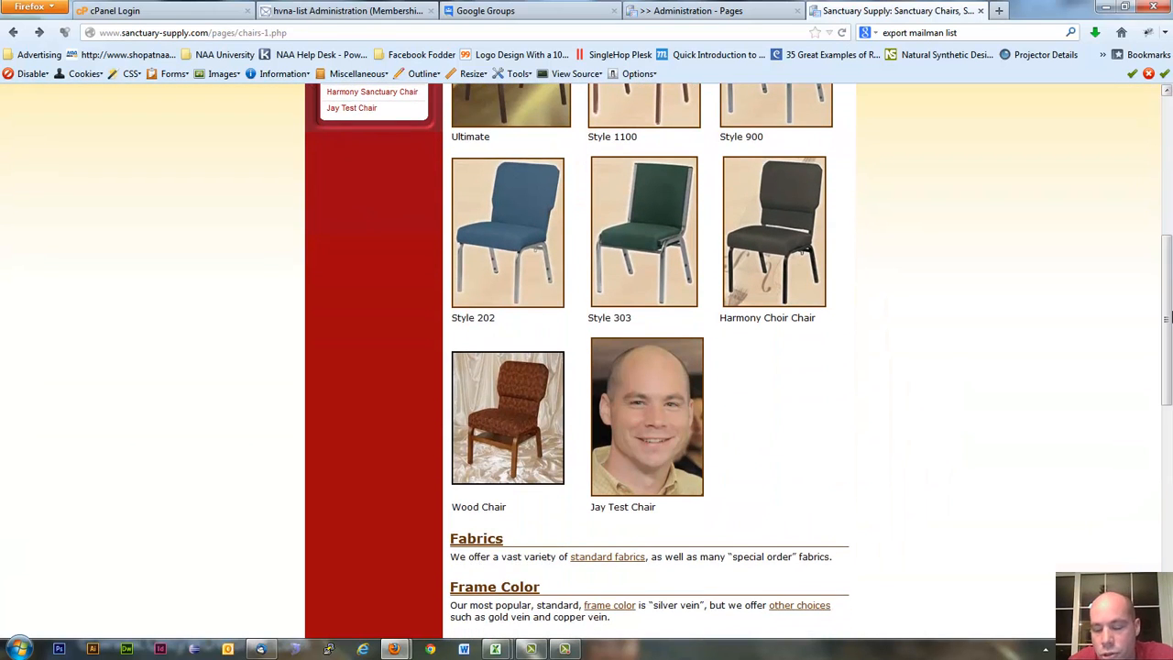
pyautogui.click(659, 419)
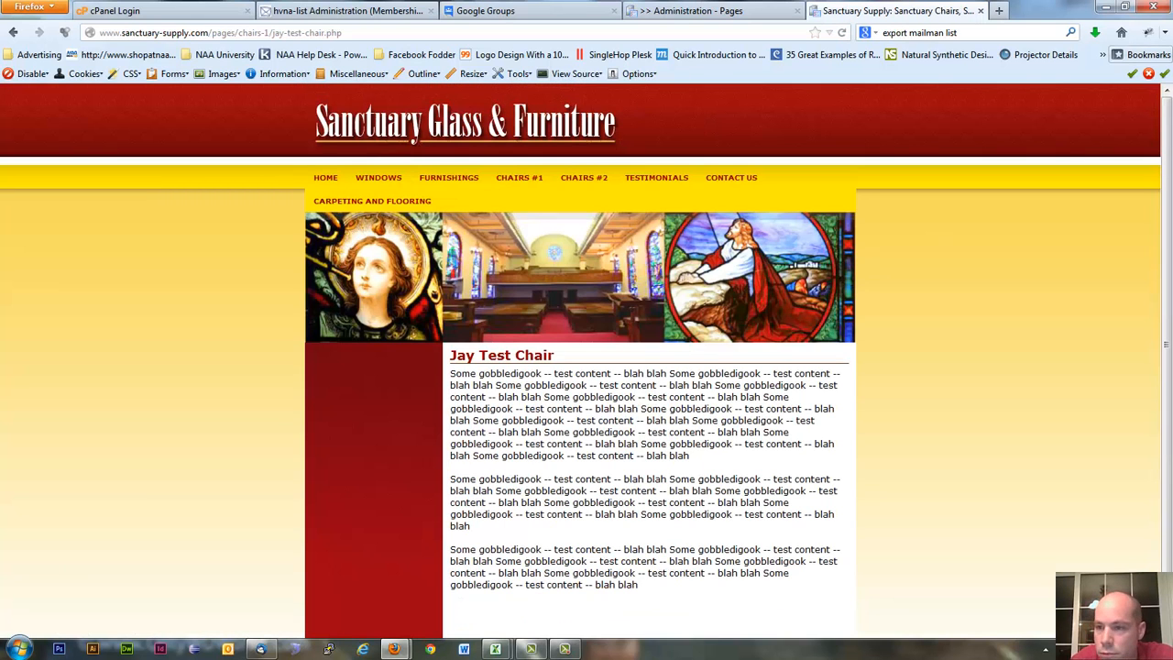
pyautogui.scroll(-1, 1169, 223)
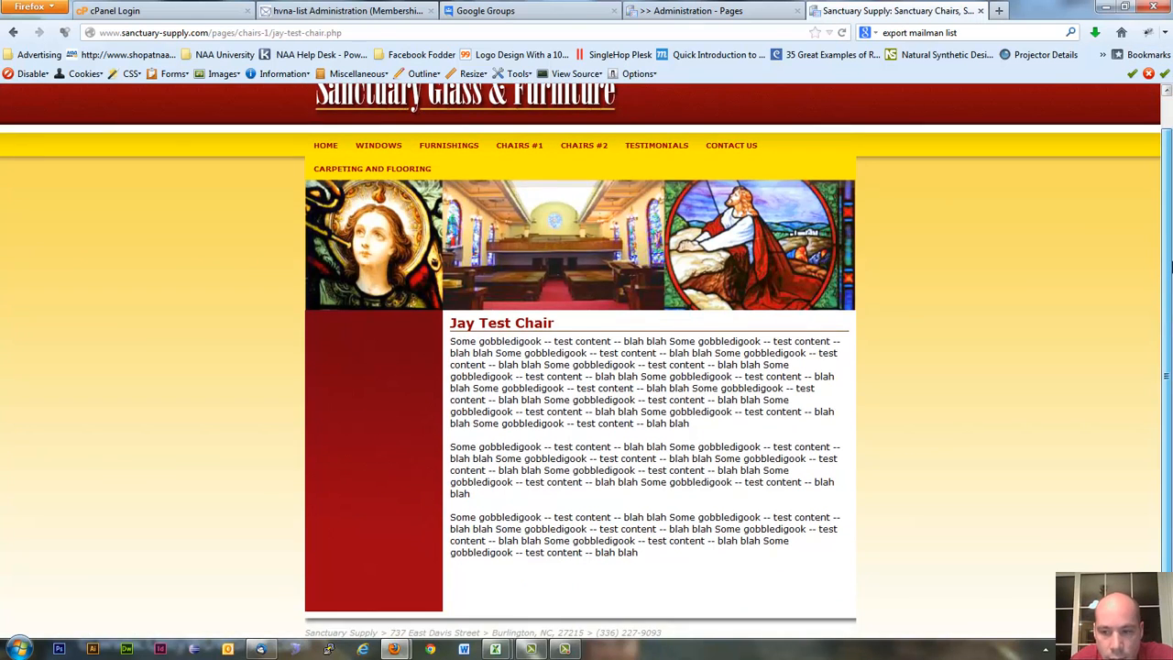
pyautogui.scroll(1, 1168, 165)
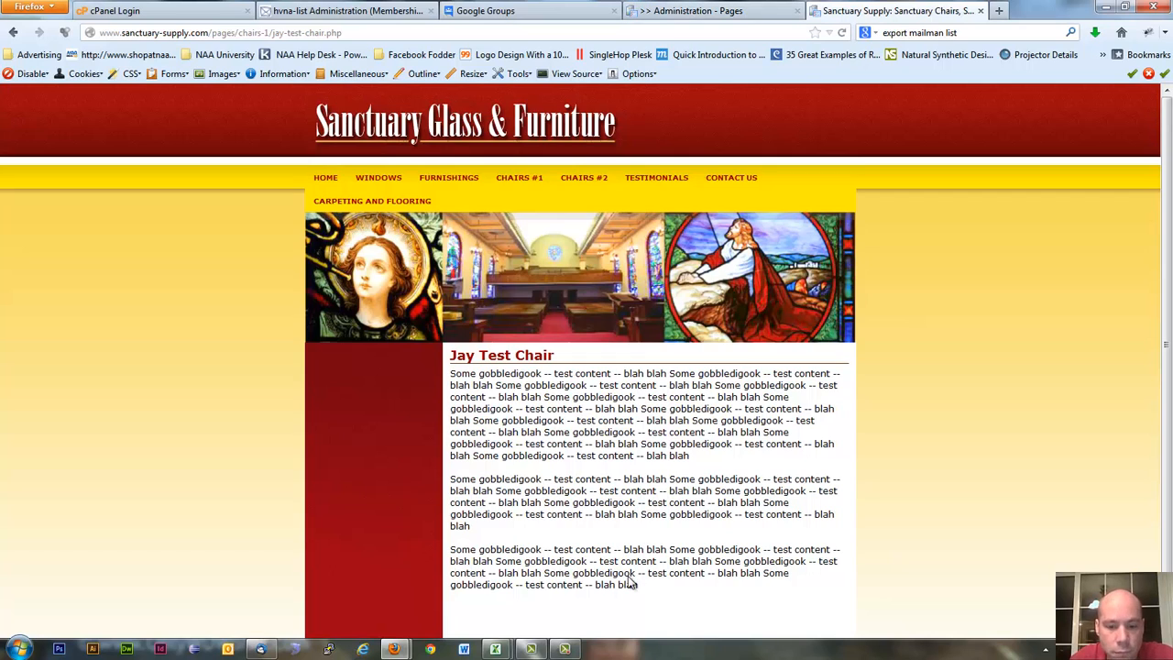
pyautogui.click(564, 649)
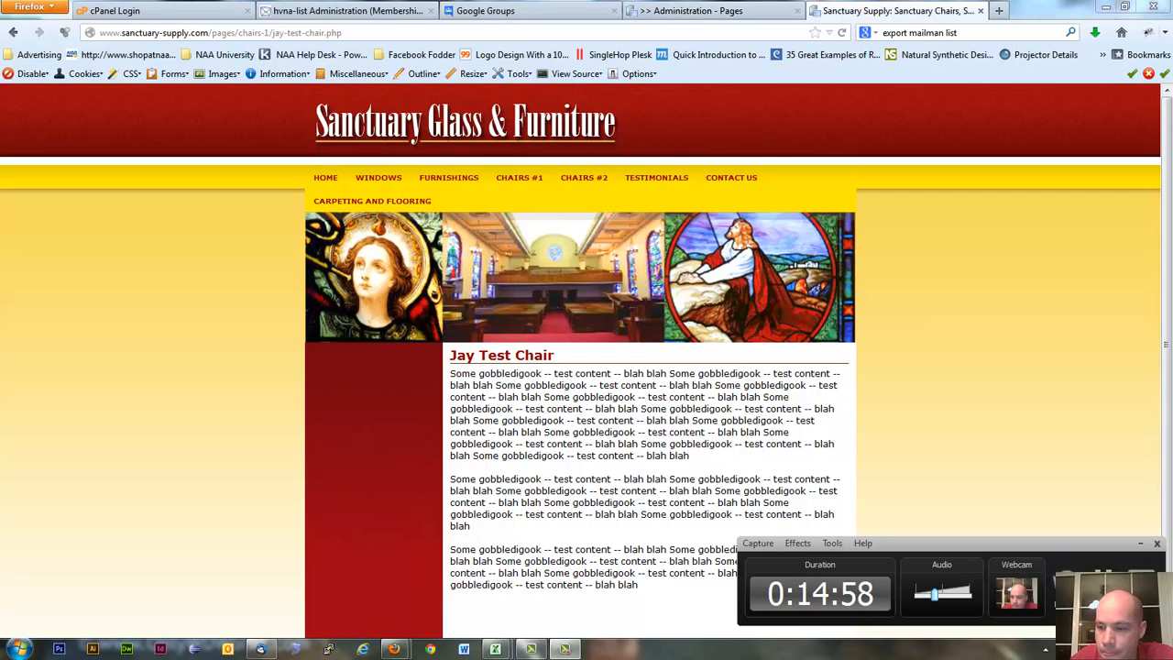